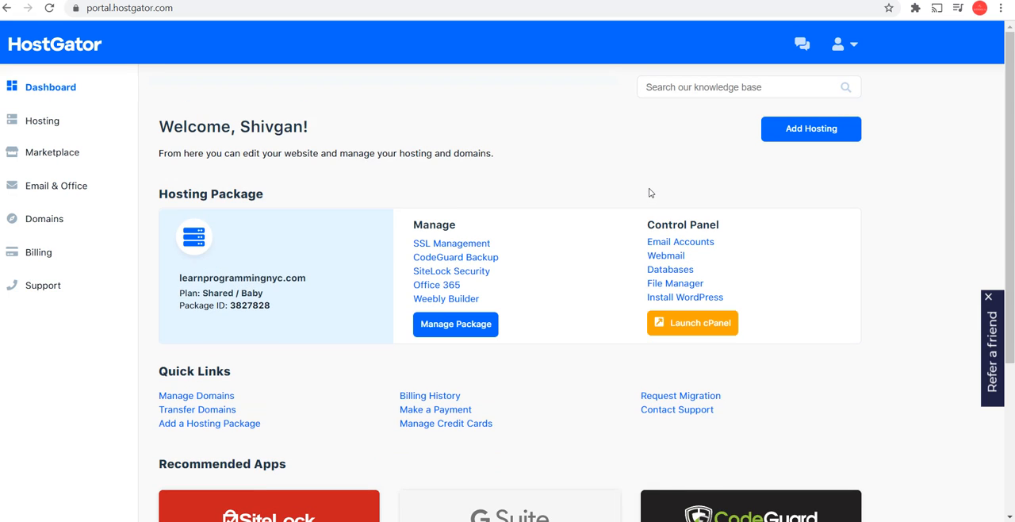
Launch cPanel for the hosting package, filter its functions by "file" and open File Manager
click(696, 334)
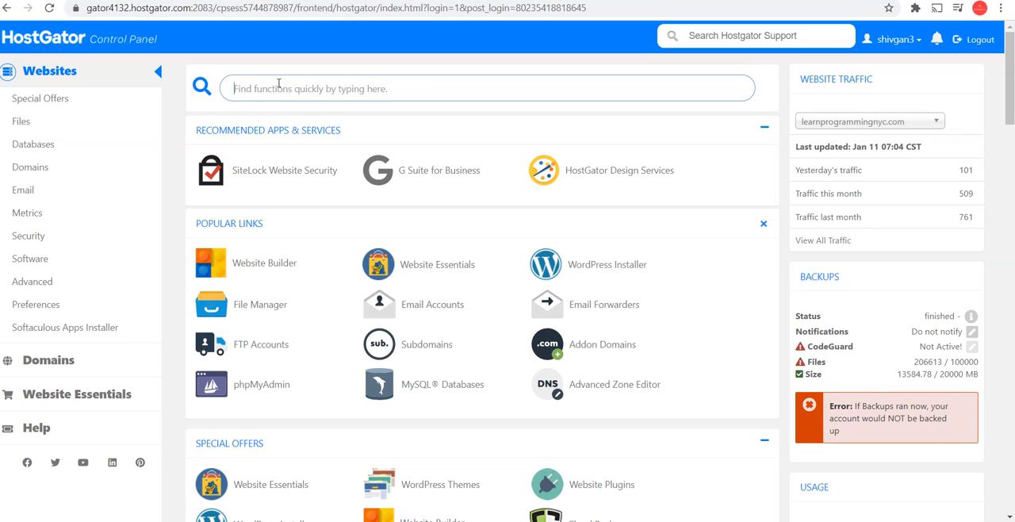
click(278, 83)
text(file)
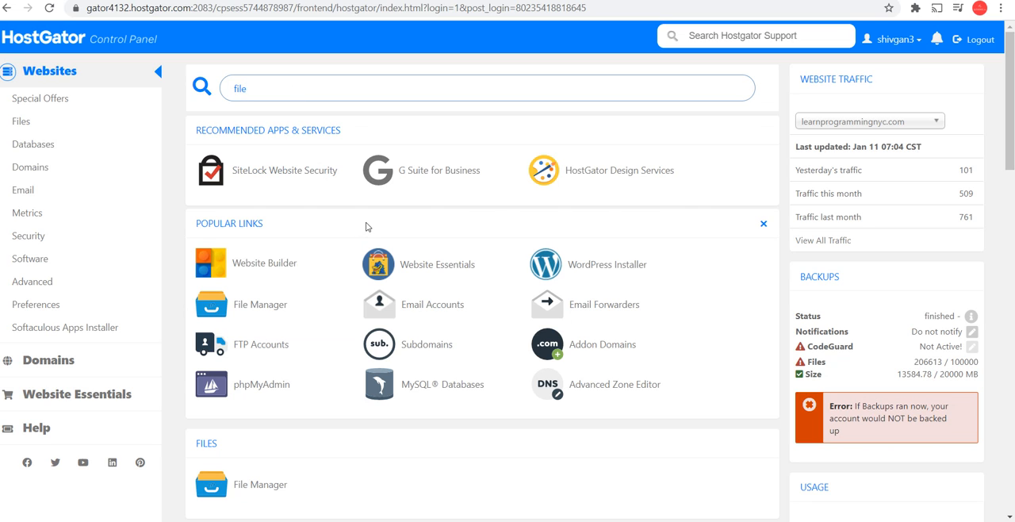
scroll(366, 227, down, 3)
click(275, 220)
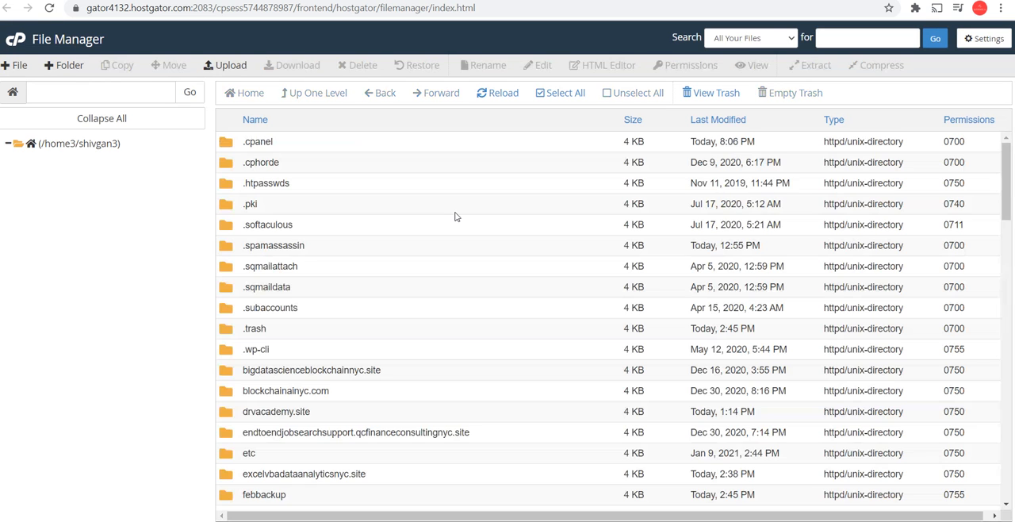
Open the qcfinanceconsultingnyc.site folder in the home directory
scroll(455, 217, down, 5)
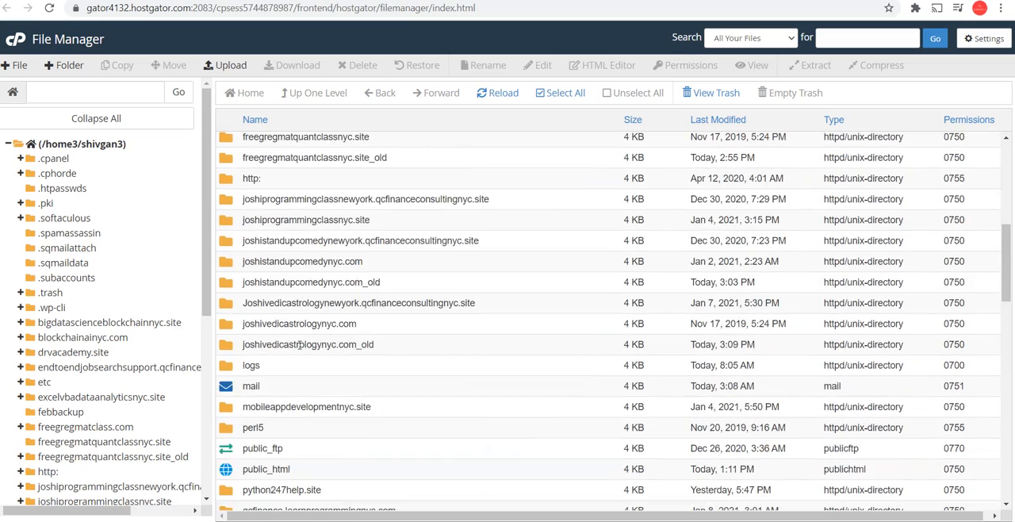
scroll(377, 313, up, 2)
scroll(378, 310, up, 3)
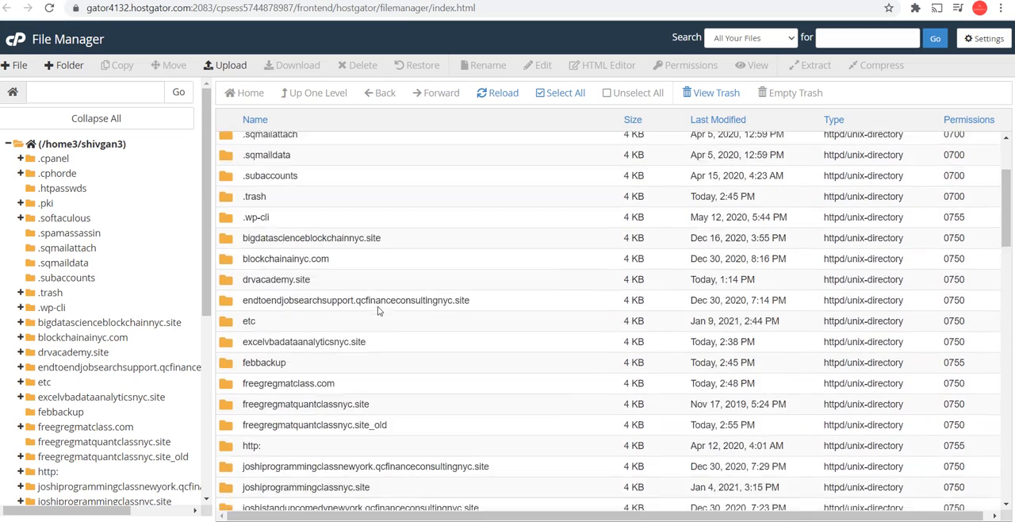
scroll(378, 311, down, 3)
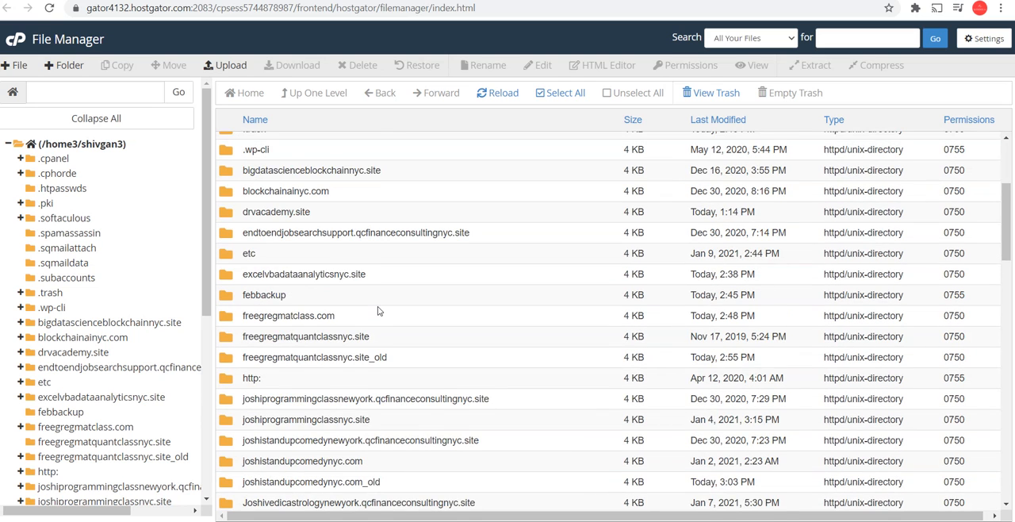
scroll(378, 311, down, 5)
click(268, 263)
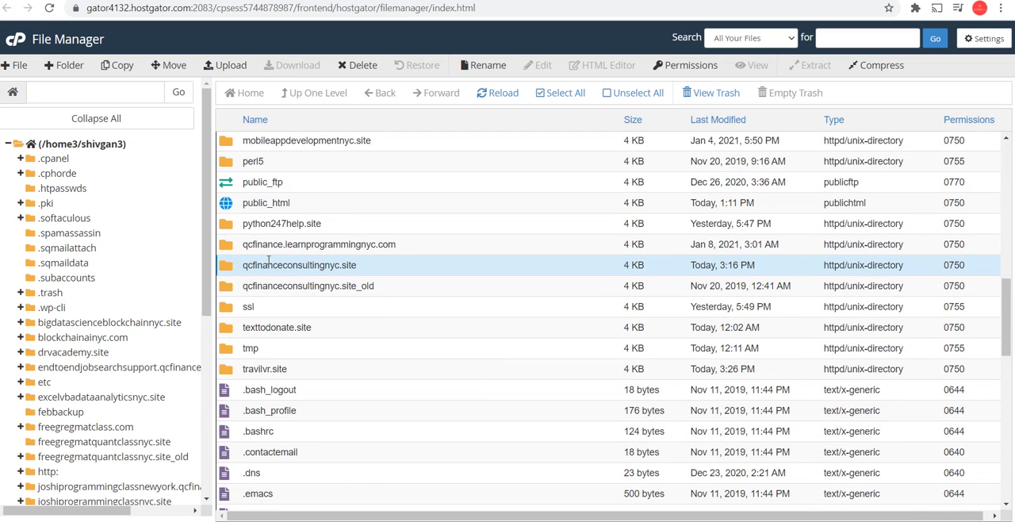
double_click(223, 269)
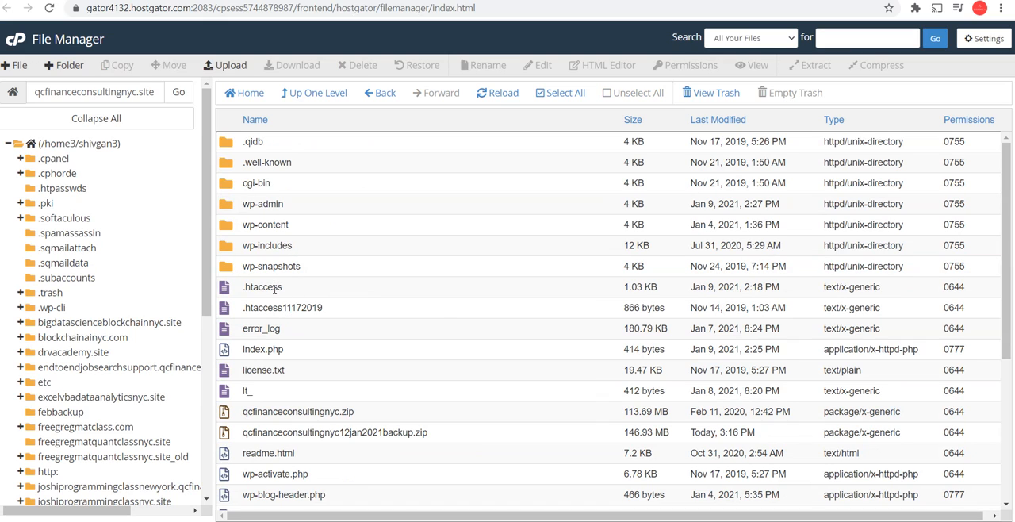
Open the site's root index.php in the code editor and examine it for injected code
scroll(273, 371, down, 3)
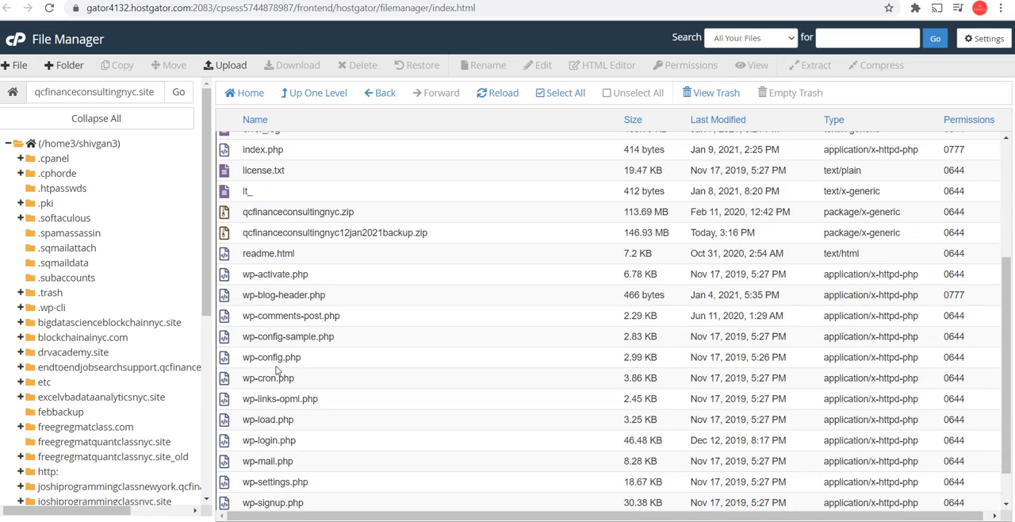
double_click(229, 154)
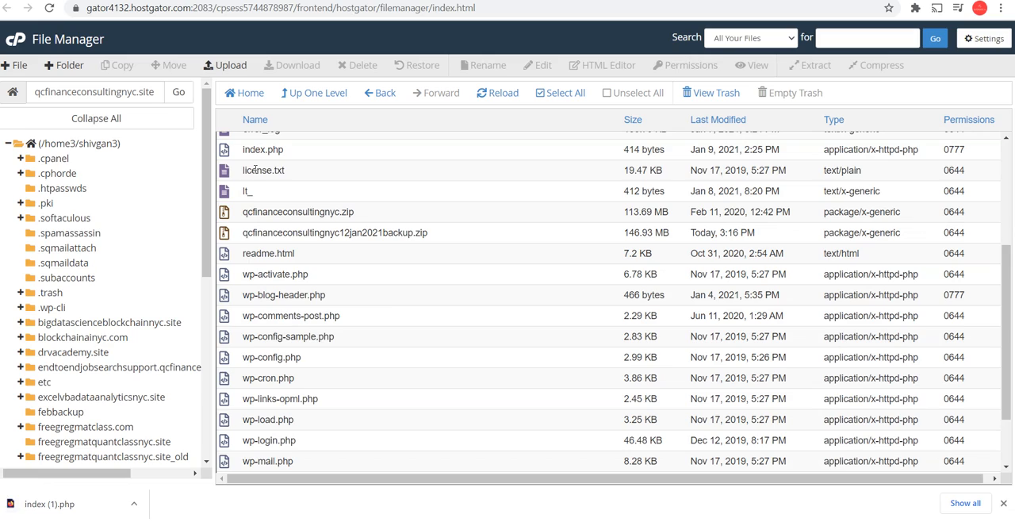
right_click(256, 170)
right_click(241, 150)
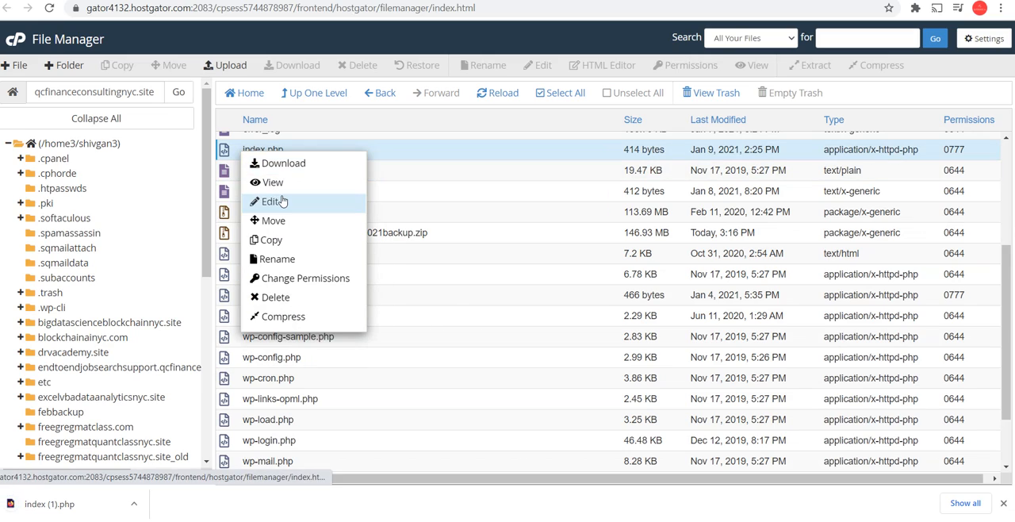
click(269, 202)
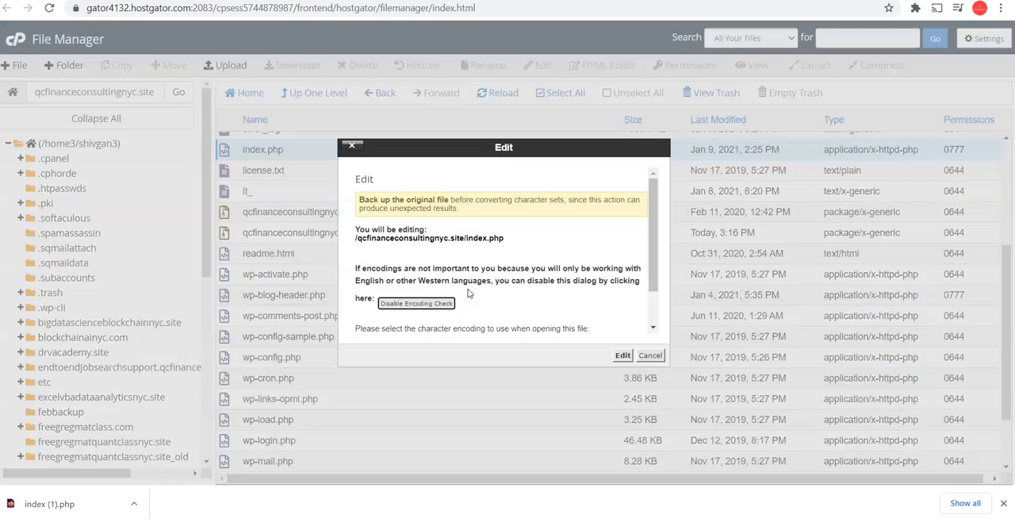
click(624, 356)
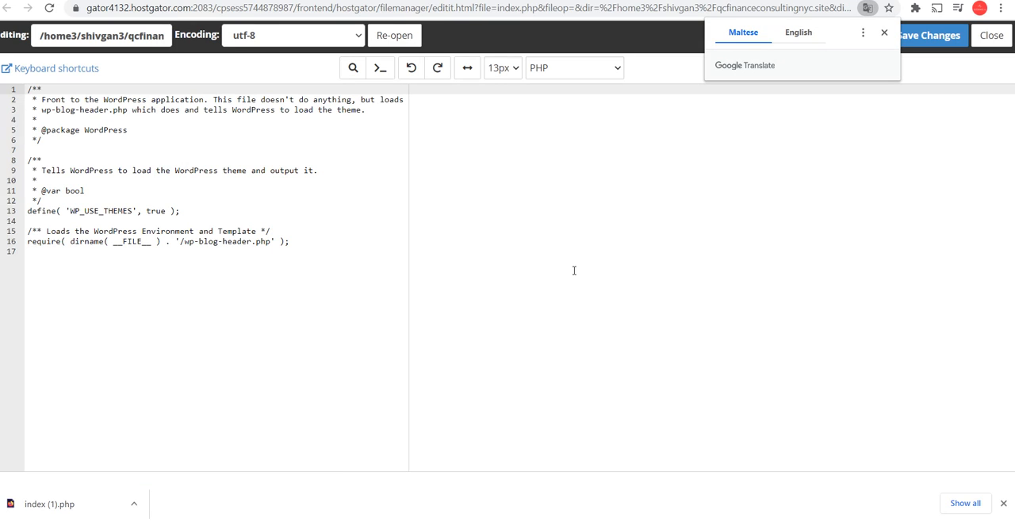
click(181, 239)
click(179, 283)
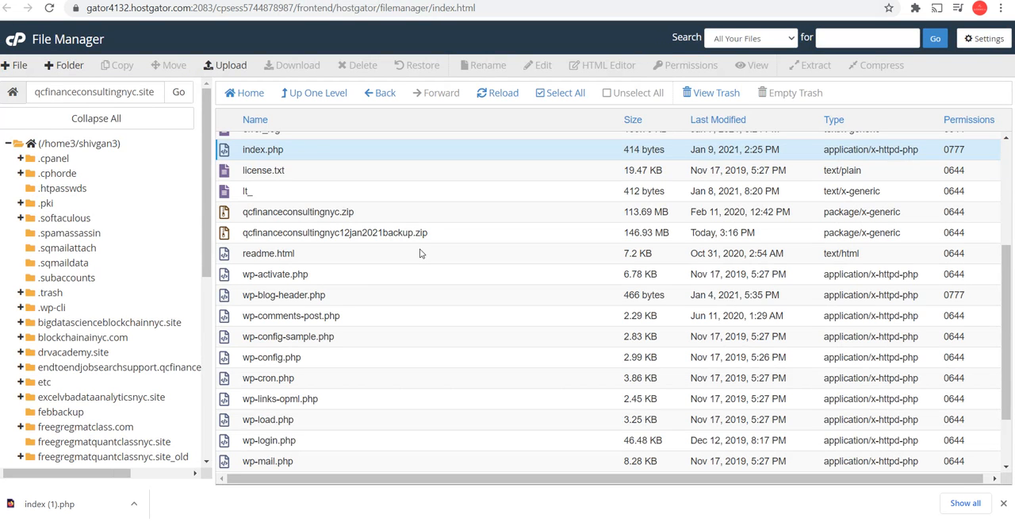
Open the site's wp-admin folder and sort its contents by last modified date, newest first
scroll(420, 254, up, 5)
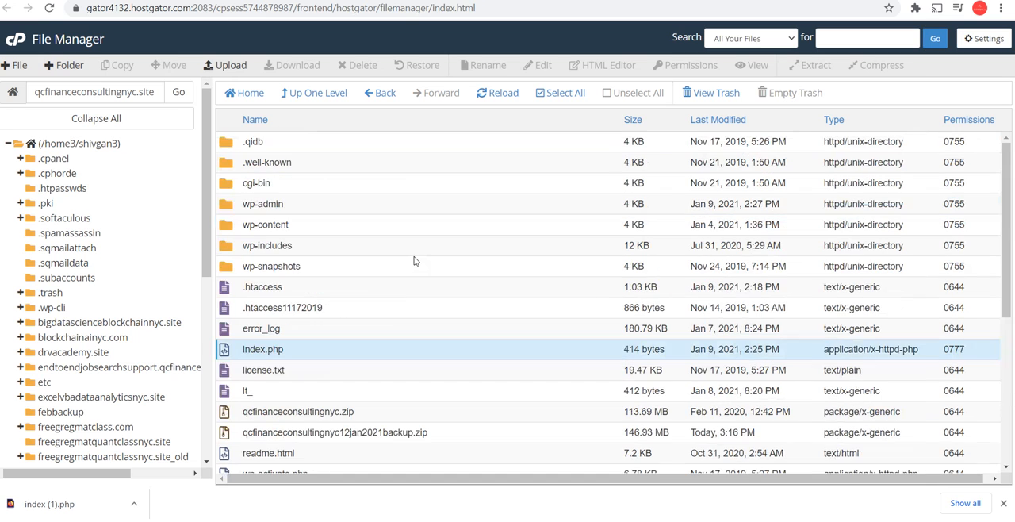
double_click(257, 204)
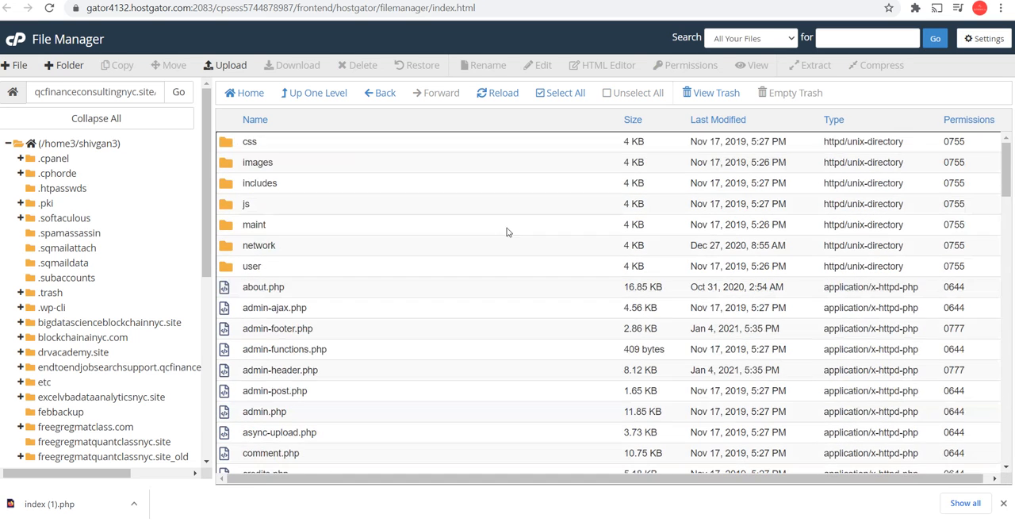
click(711, 121)
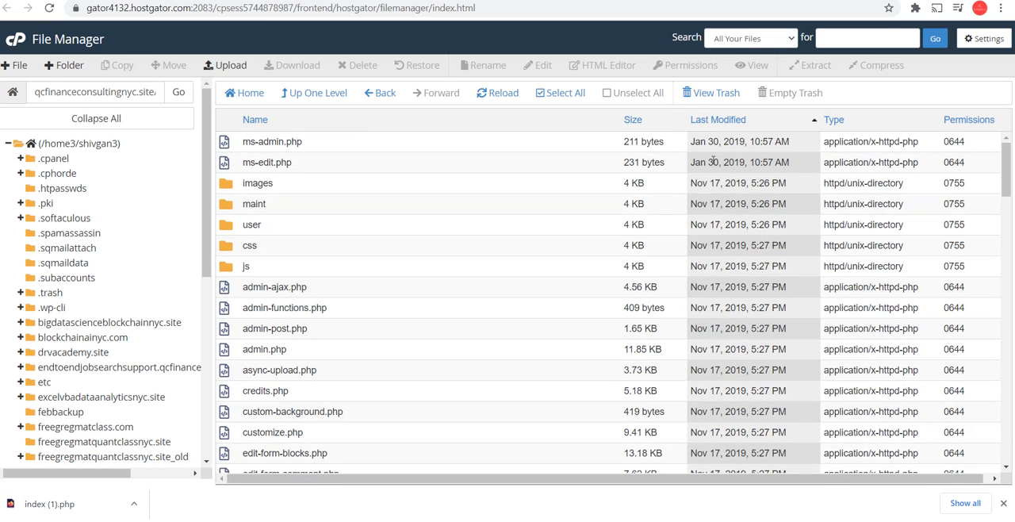
click(717, 121)
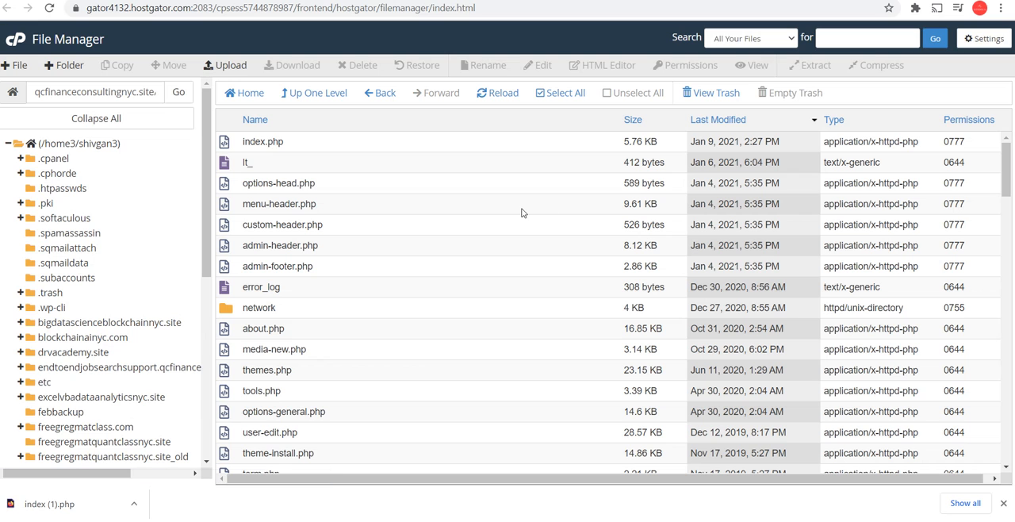
Open wp-admin/index.php in the code editor and examine the whole file for injected code
click(252, 140)
right_click(230, 143)
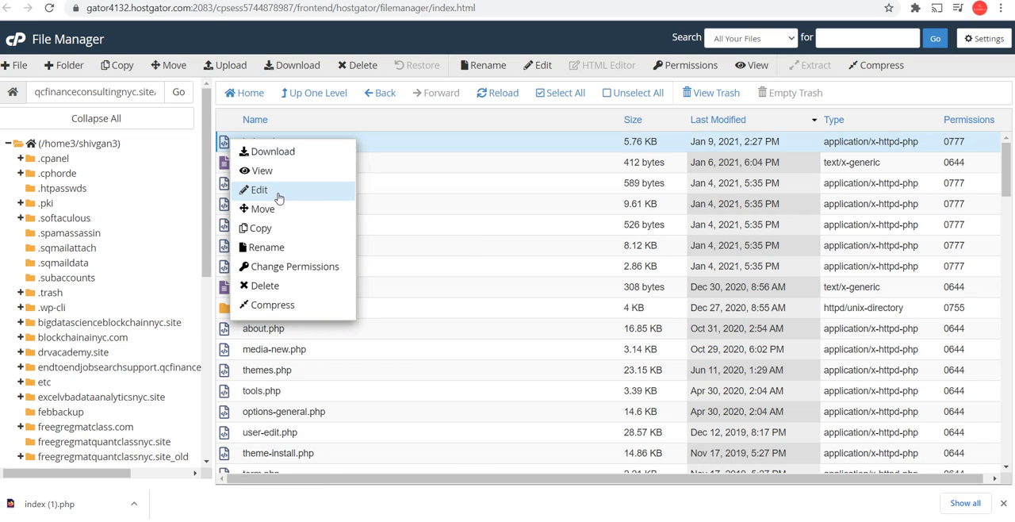
click(277, 193)
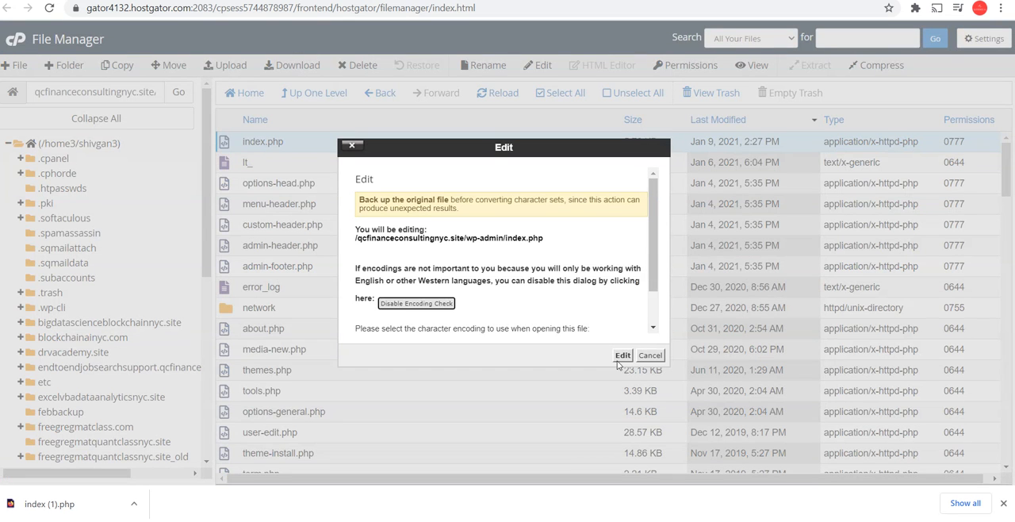
click(622, 355)
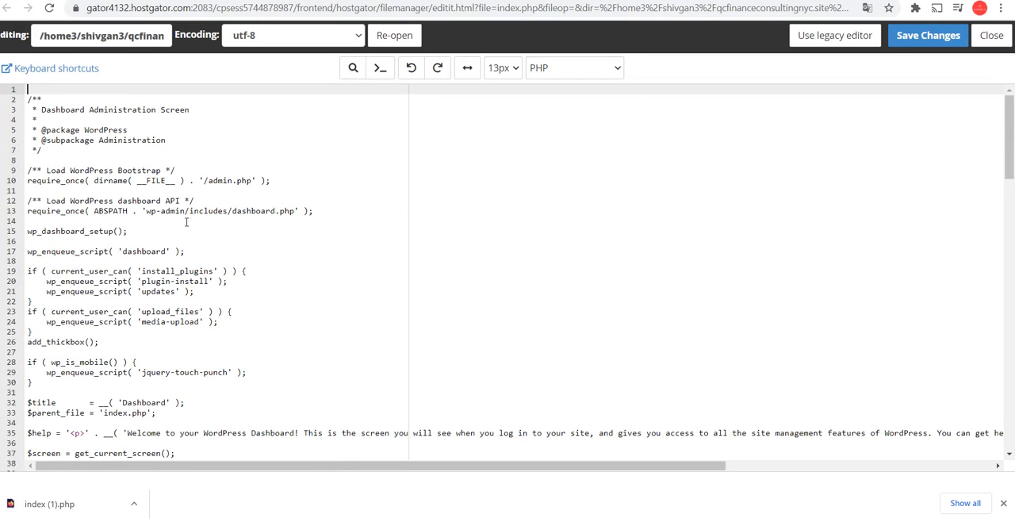
scroll(186, 222, down, 5)
scroll(186, 222, down, 19)
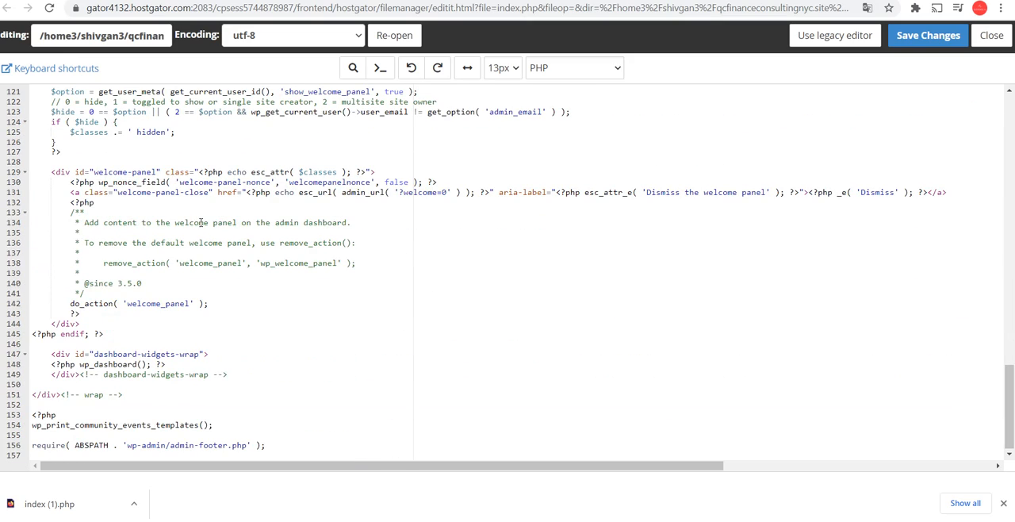
scroll(200, 222, up, 15)
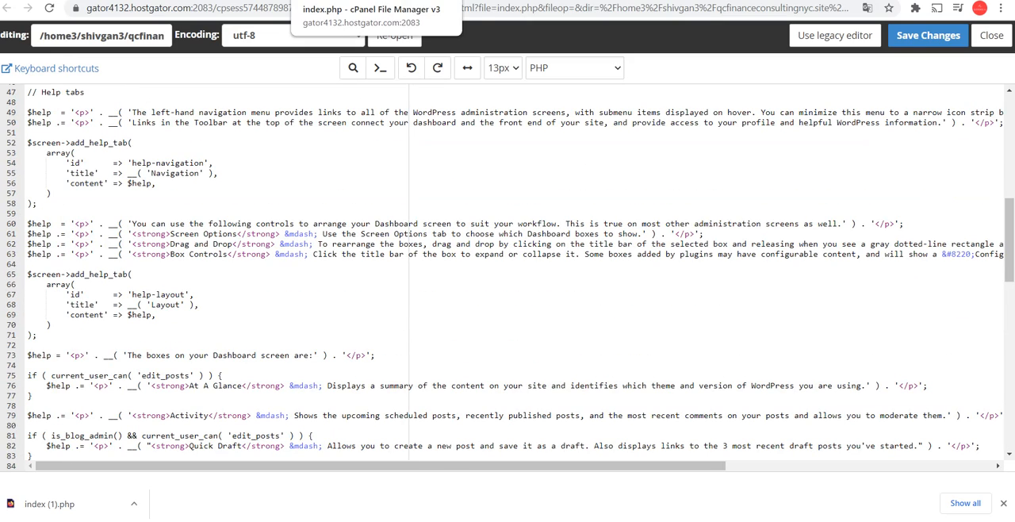
Return to the wp-admin file list and open options-head.php in the code editor to inspect its first lines
click(325, 1)
click(303, 0)
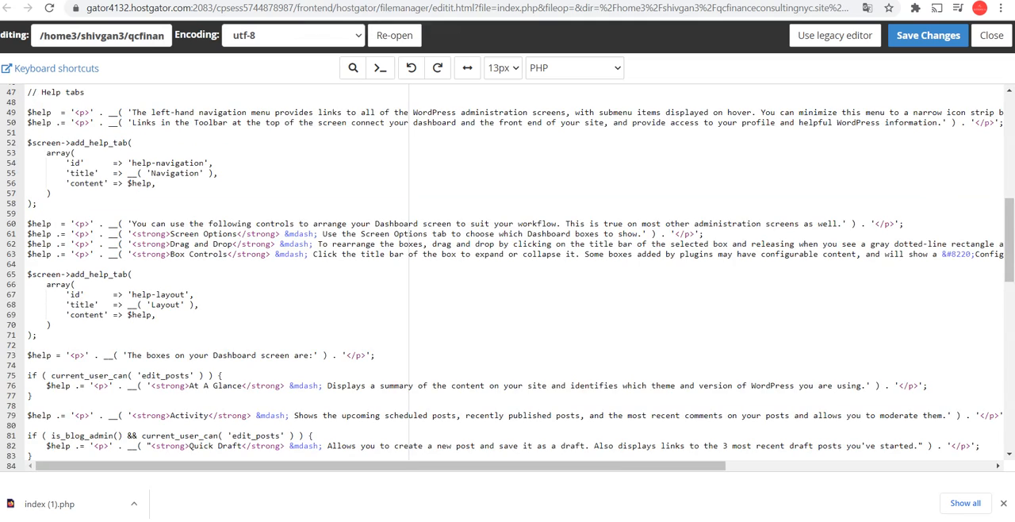
click(282, 1)
right_click(291, 183)
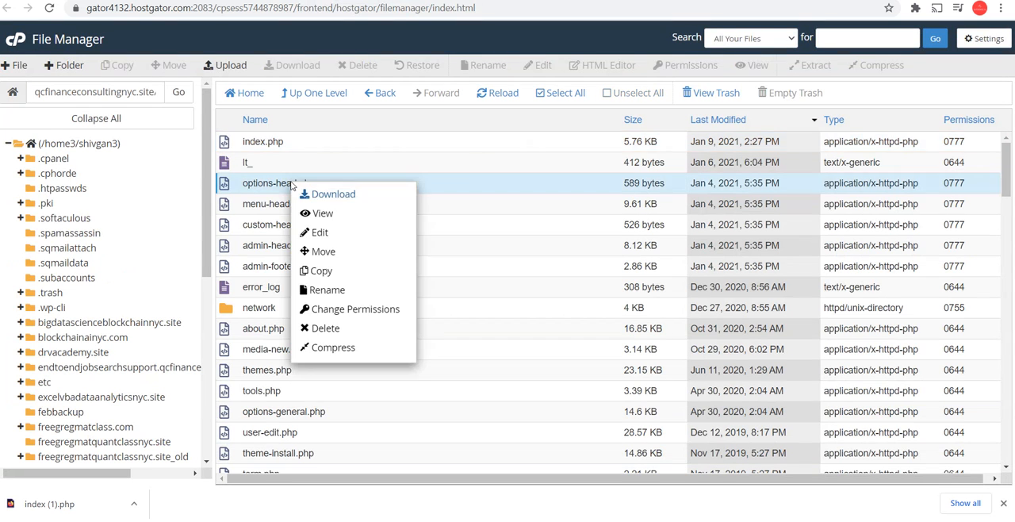
click(331, 233)
click(623, 355)
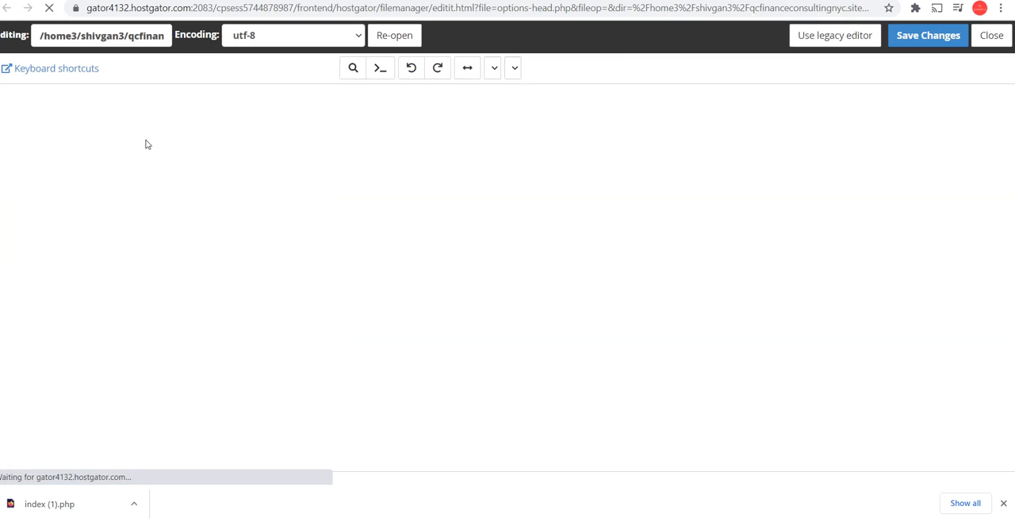
click(356, 94)
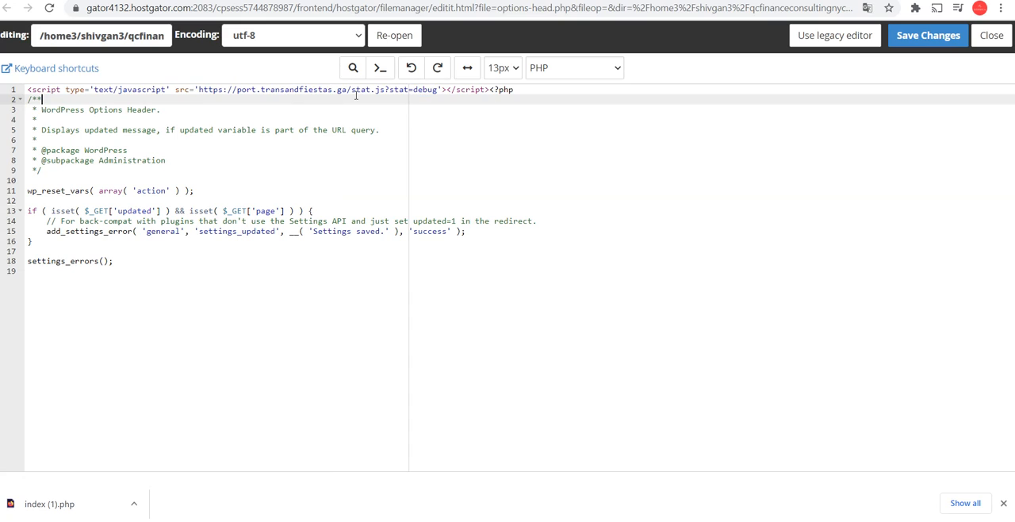
Copy the domain port.transandfiestas.ga from the script tag on line 1 and load it in a new browser tab
drag(347, 89, 236, 90)
right_click(248, 93)
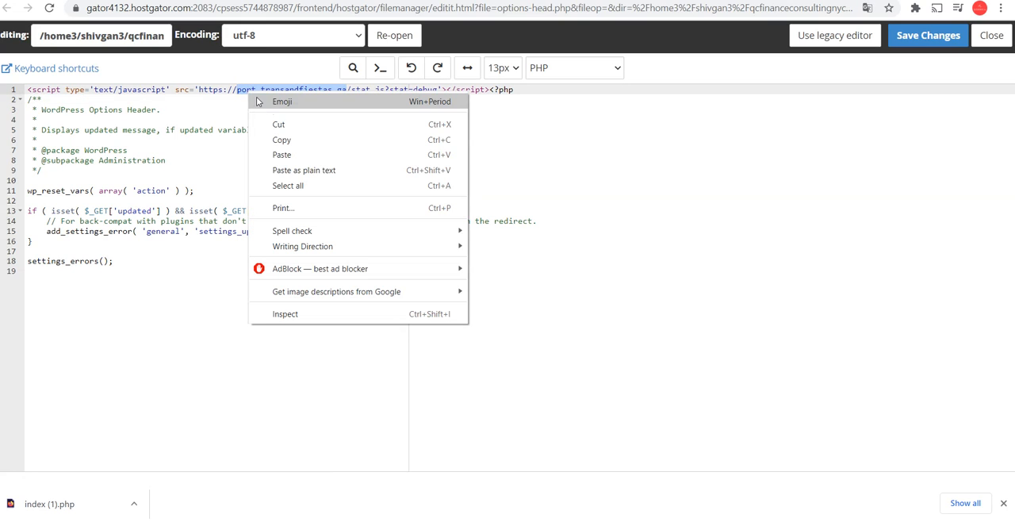
click(301, 140)
key(ctrl+t)
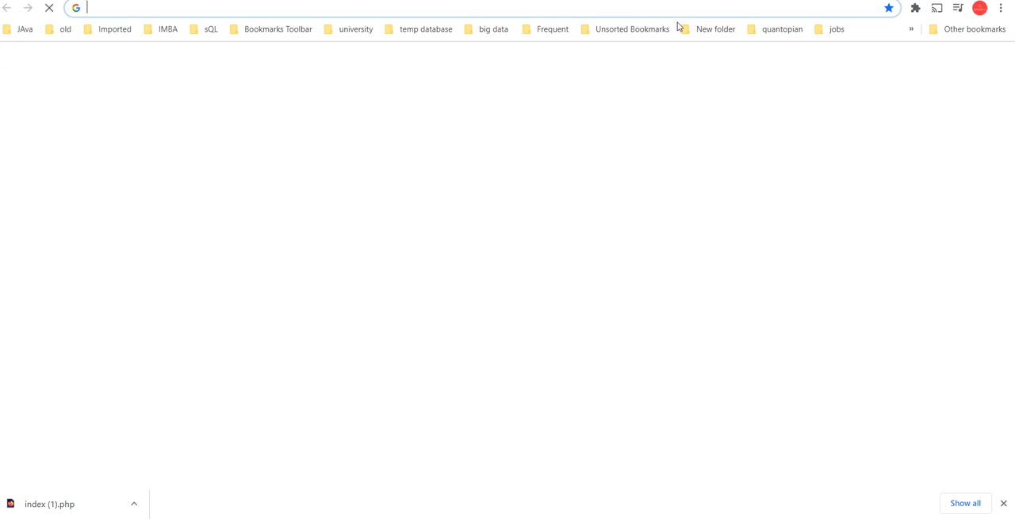
right_click(648, 10)
click(707, 110)
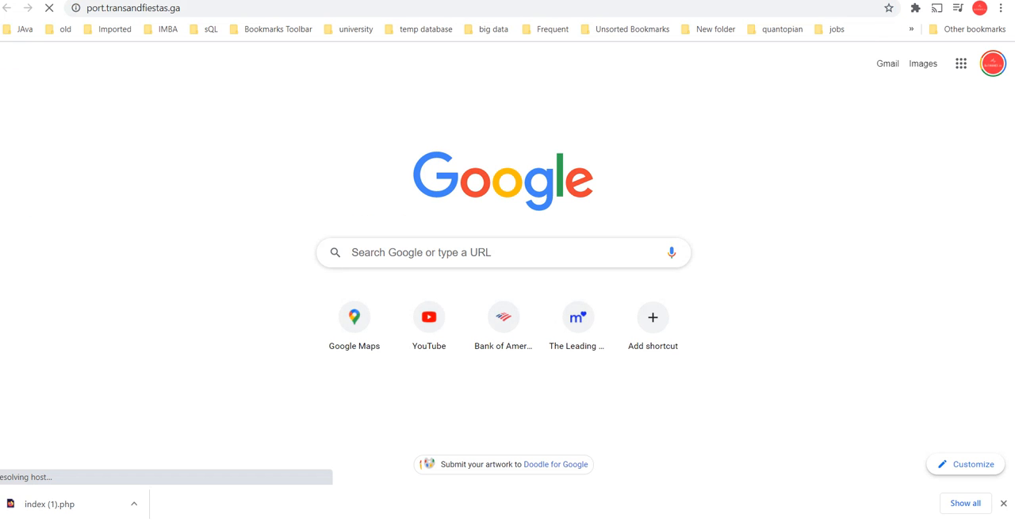
Try to look up port.transandfiestas.ga from the new tab page's search box
click(411, 251)
right_click(351, 254)
click(428, 365)
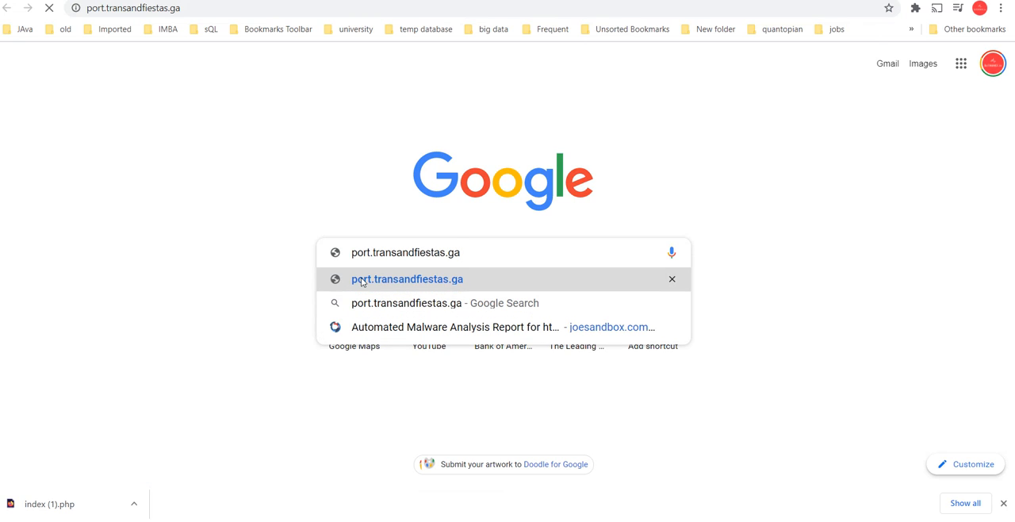
click(225, 275)
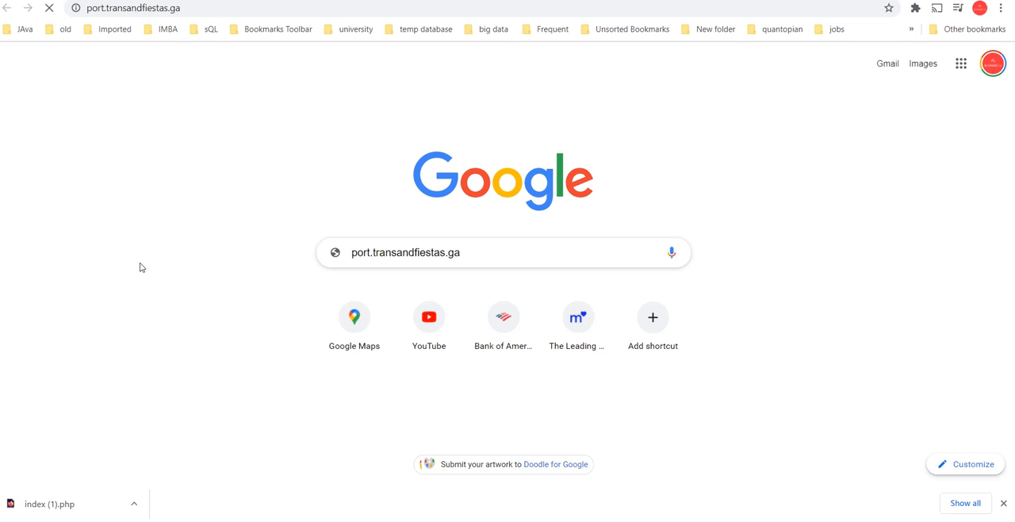
click(479, 262)
Go to google.com and search for the copied domain port.transandfiestas.ga
click(625, 13)
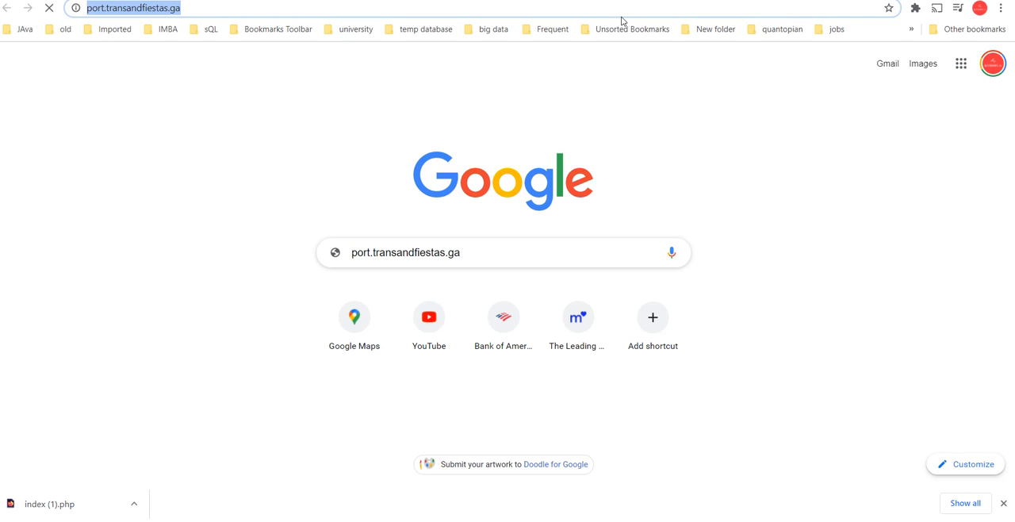
text(goo)
key(Return)
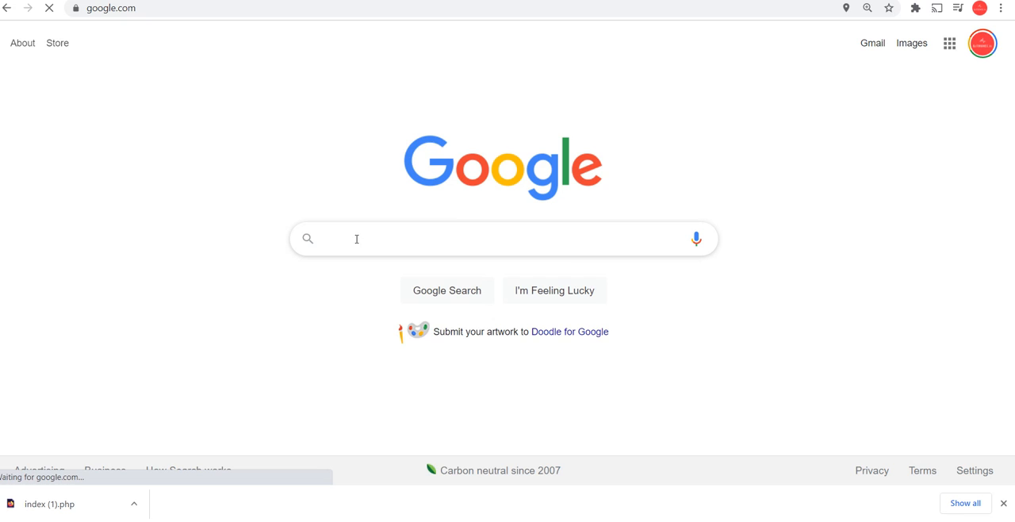
right_click(357, 238)
click(421, 338)
key(Return)
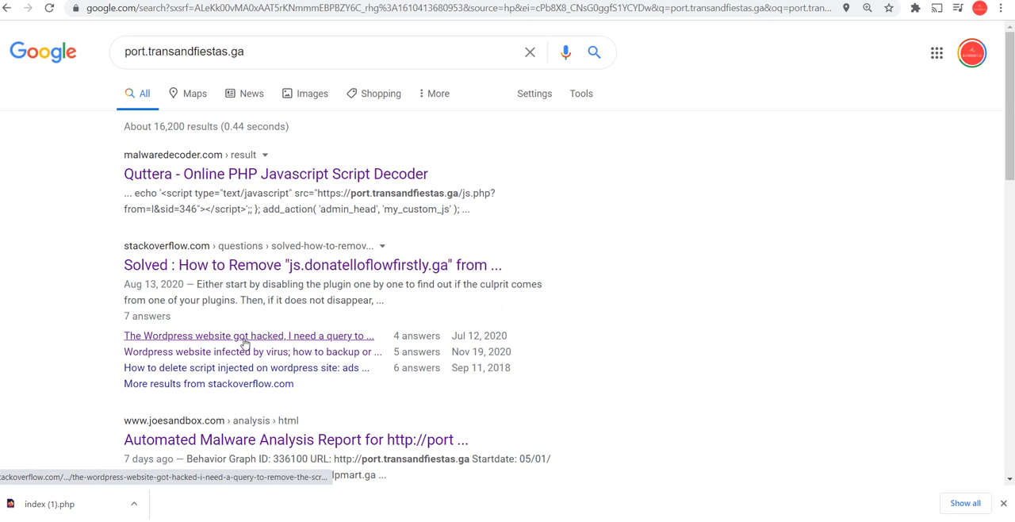
Open the Stack Overflow result on deleting a script injected into a WordPress site and read the answer's database cleanup query
scroll(249, 356, down, 3)
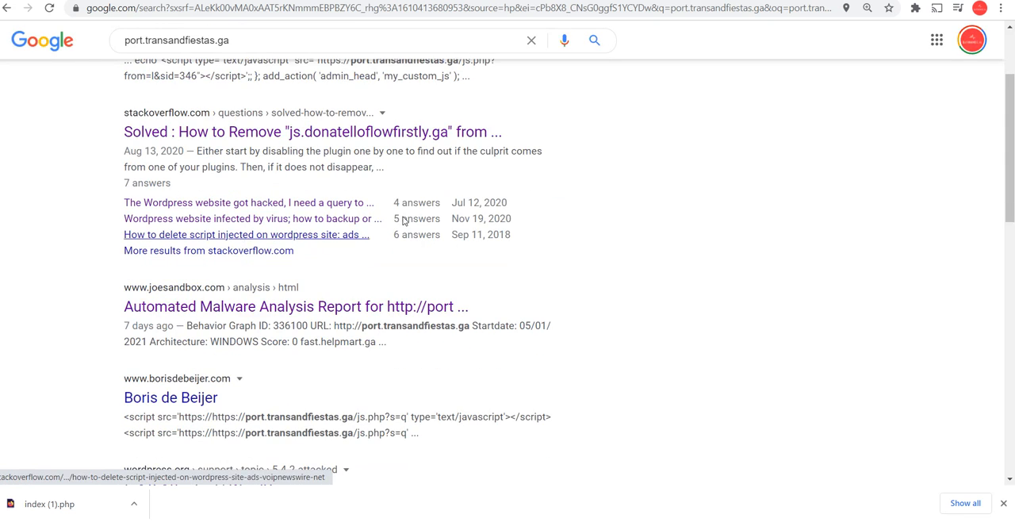
click(769, 2)
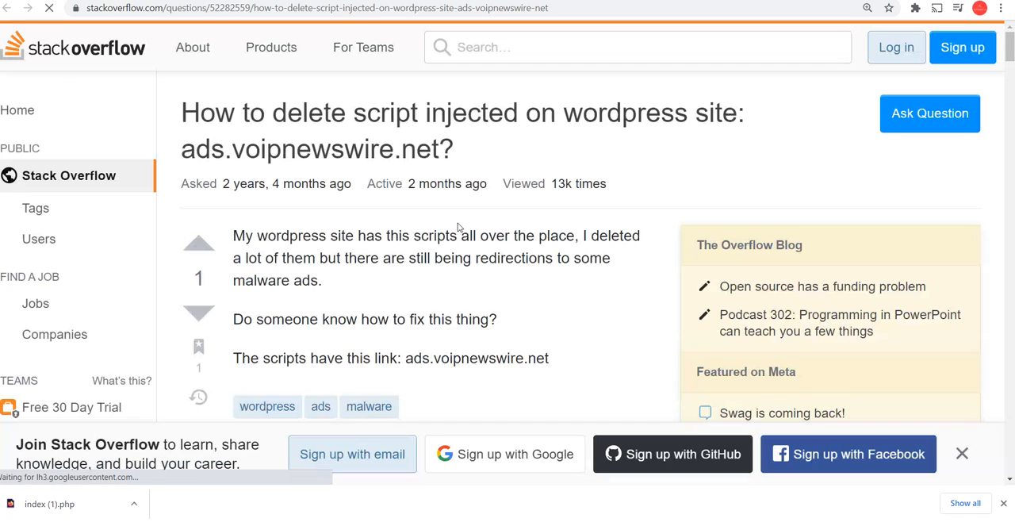
scroll(462, 236, down, 4)
scroll(467, 242, down, 6)
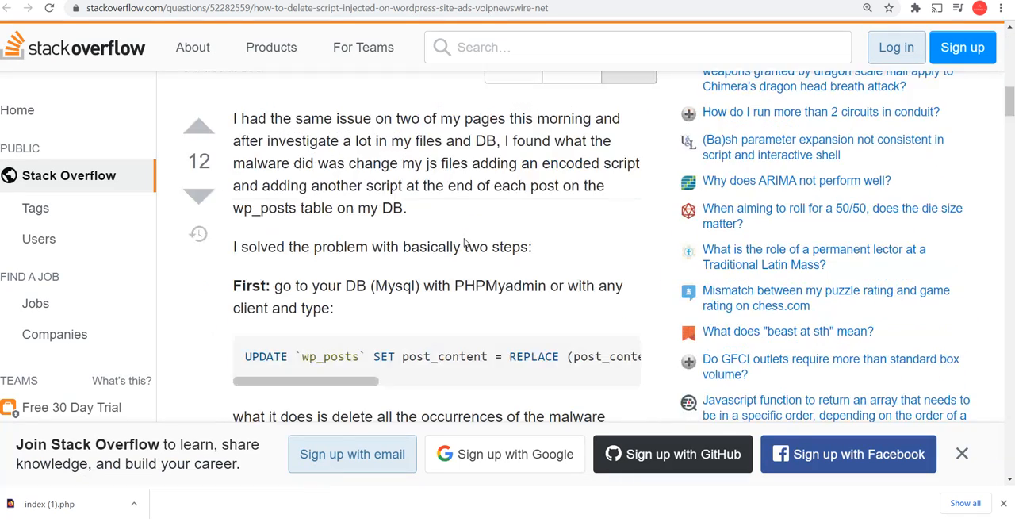
scroll(464, 238, down, 3)
scroll(465, 240, up, 2)
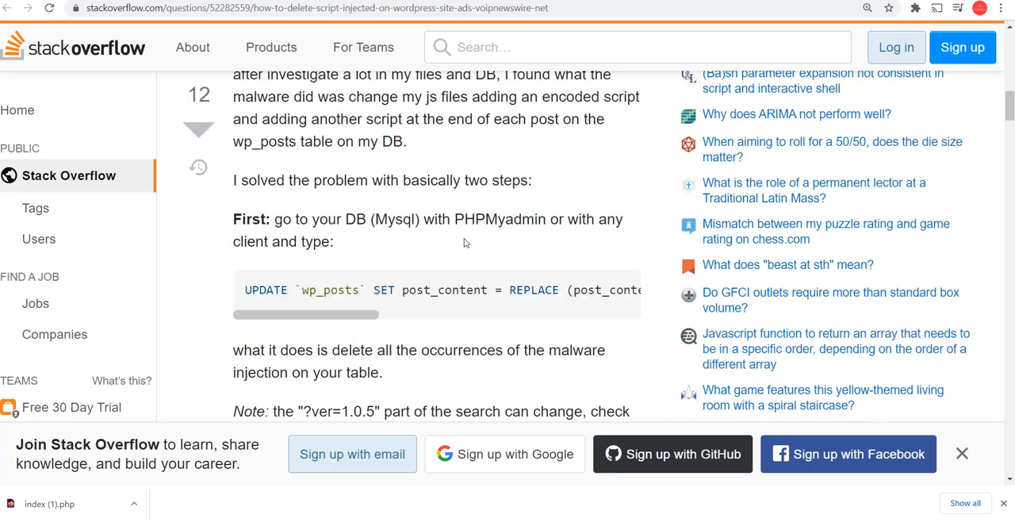
drag(355, 319, 267, 315)
scroll(382, 301, down, 15)
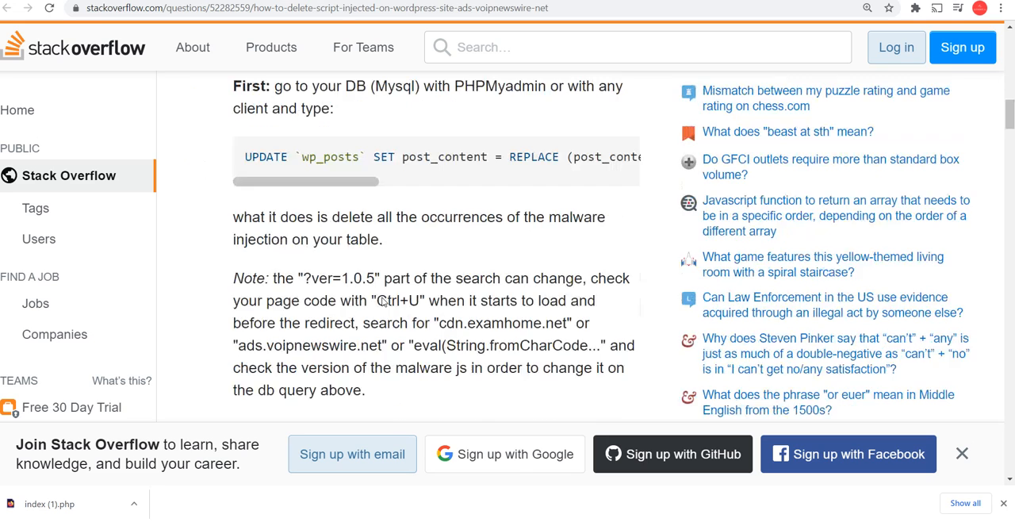
Read the answer about malware in /wp-content/uploads/, including its PHP code and closing grep and sed advice
scroll(382, 301, down, 6)
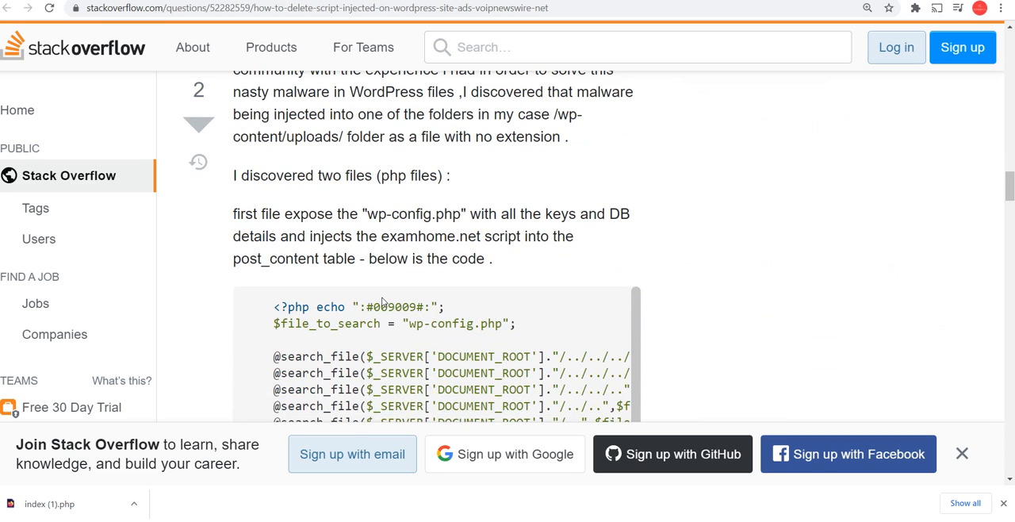
scroll(306, 289, up, 6)
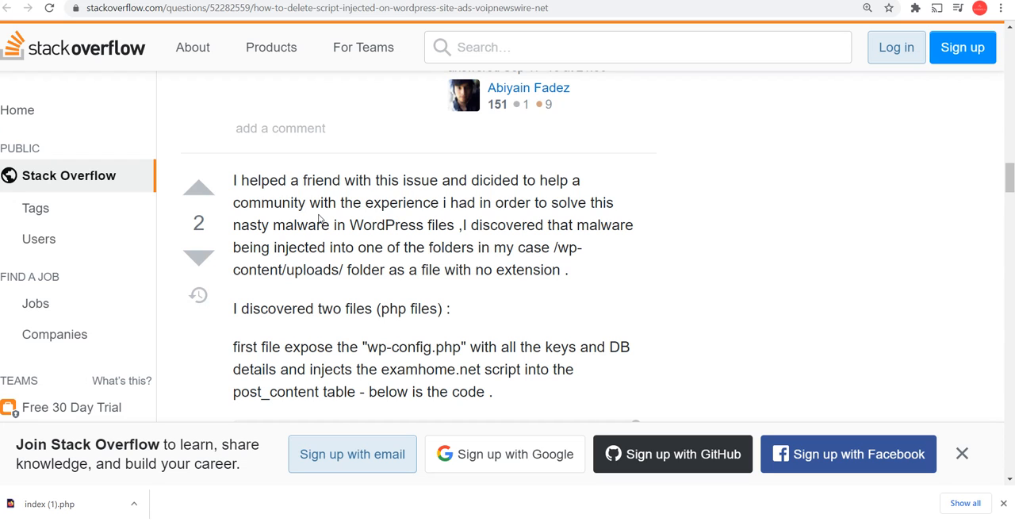
scroll(448, 249, down, 2)
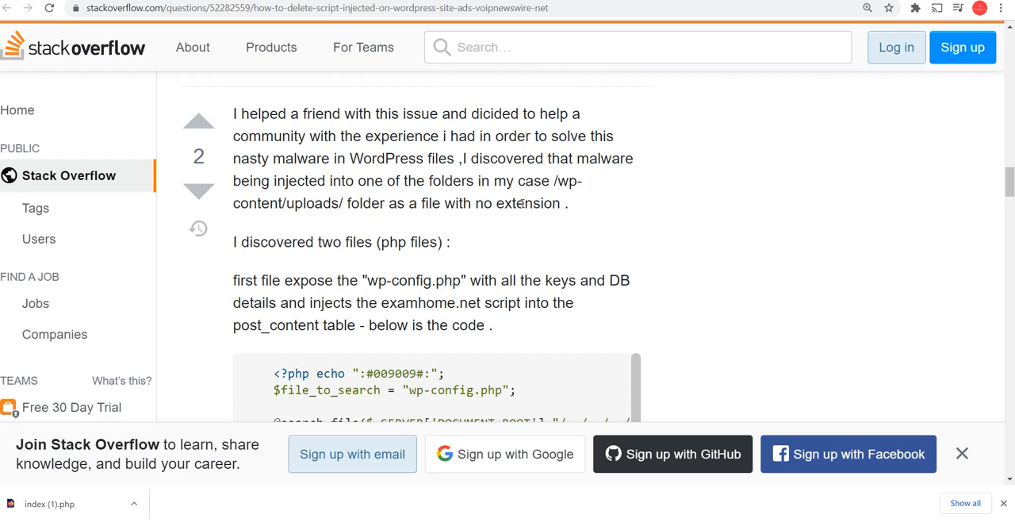
scroll(521, 203, down, 4)
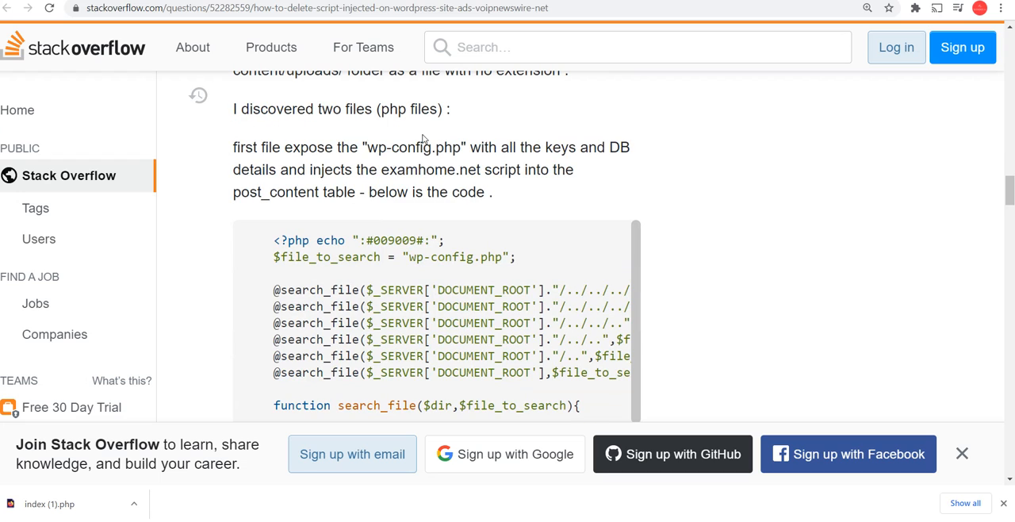
scroll(470, 199, down, 10)
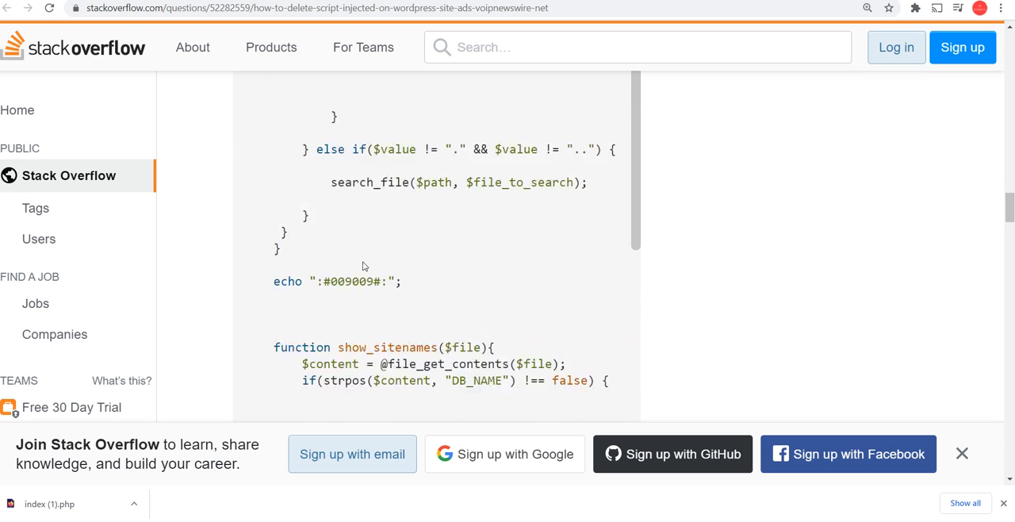
scroll(625, 330, down, 15)
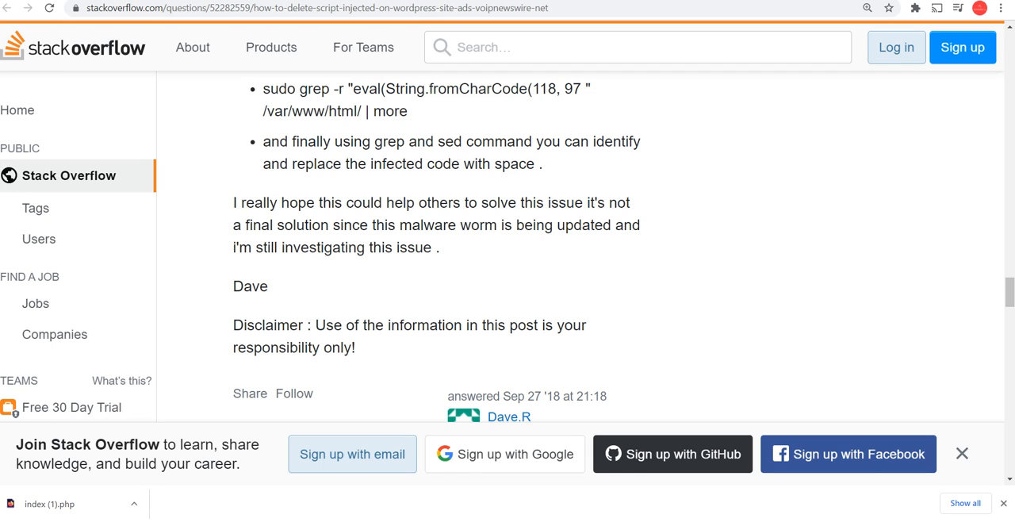
Launch the XAMPP Control Panel and start the MySQL module
key(super)
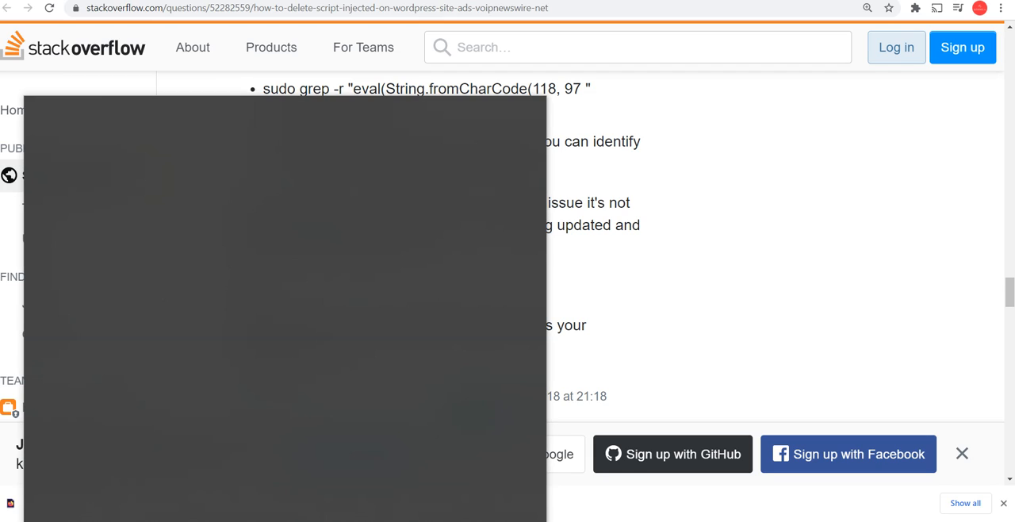
text(xamp)
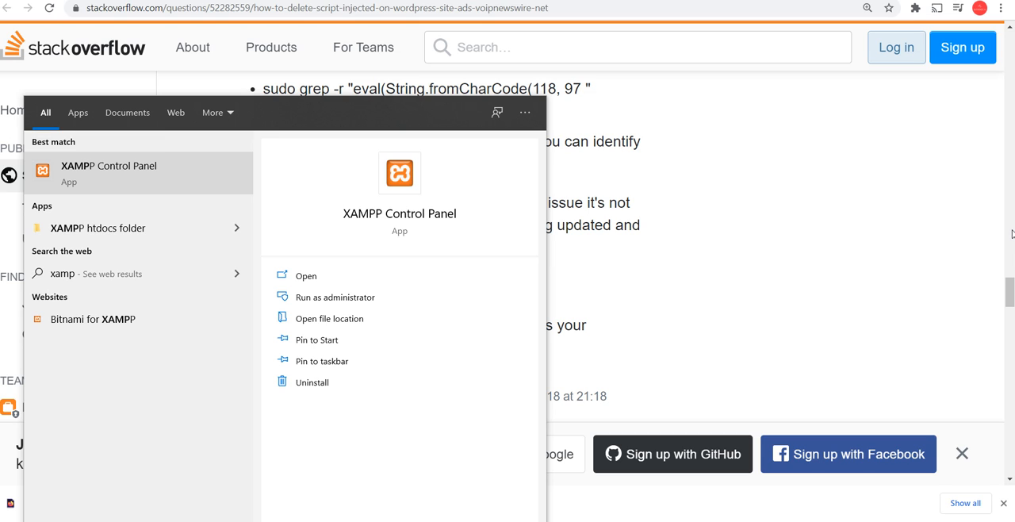
click(176, 163)
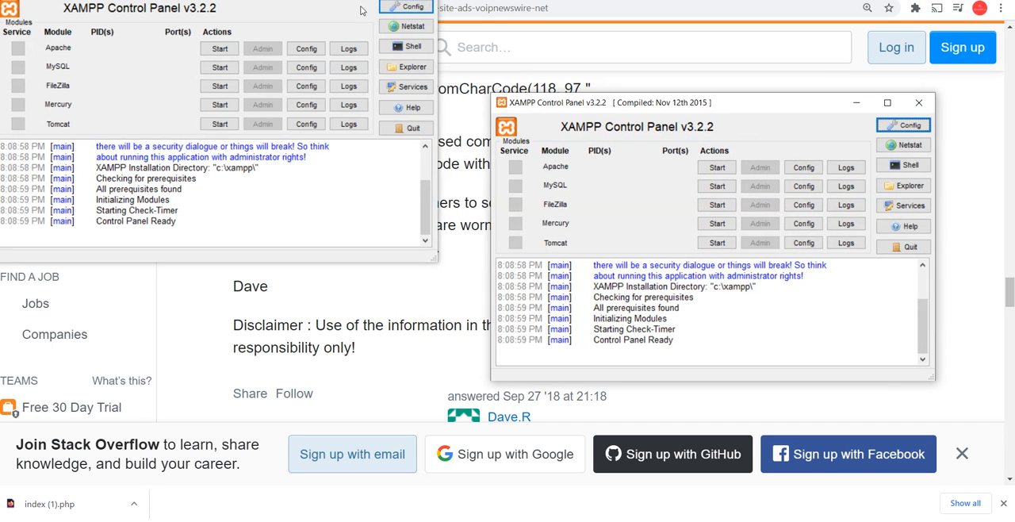
click(712, 188)
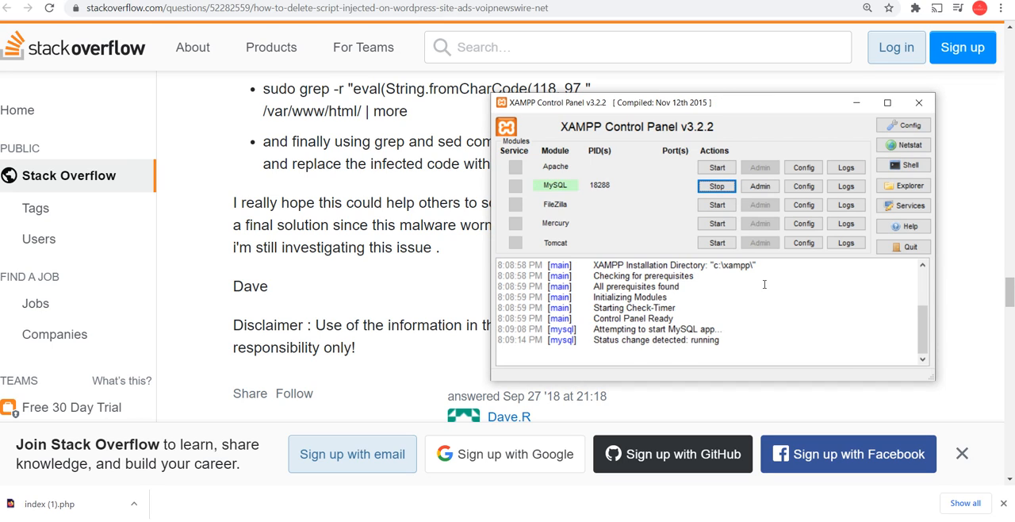
Open MySQL's admin page at localhost/phpmyadmin, starting XAMPP's Apache module and reloading the page
click(760, 189)
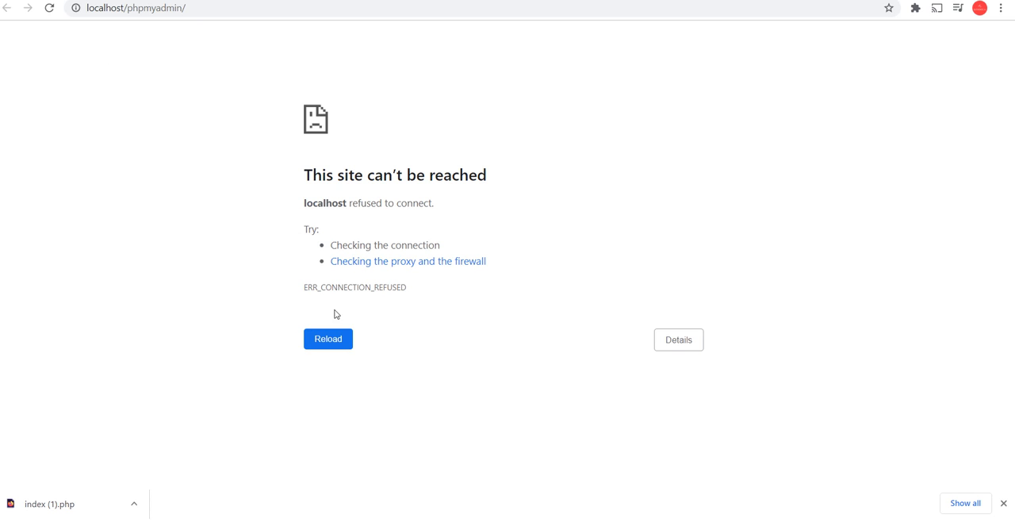
click(49, 8)
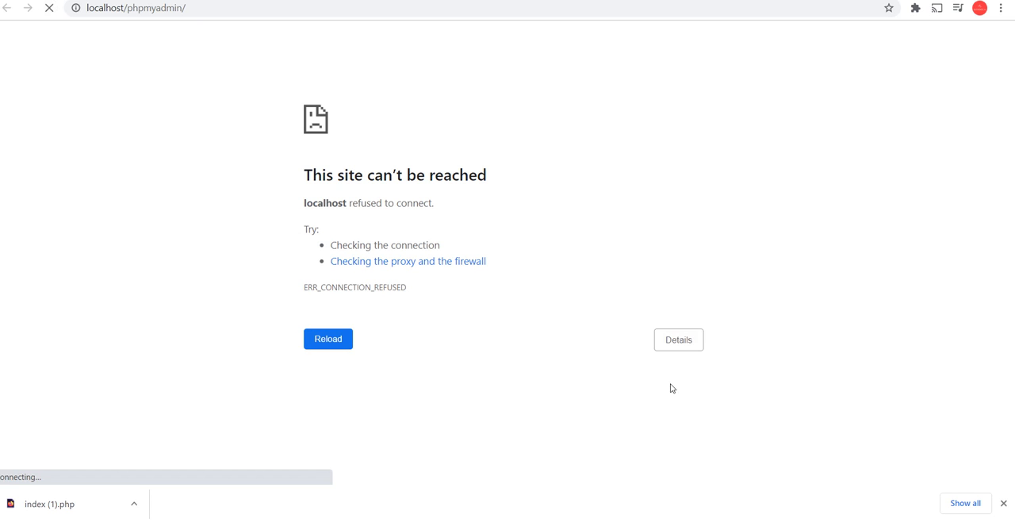
click(734, 520)
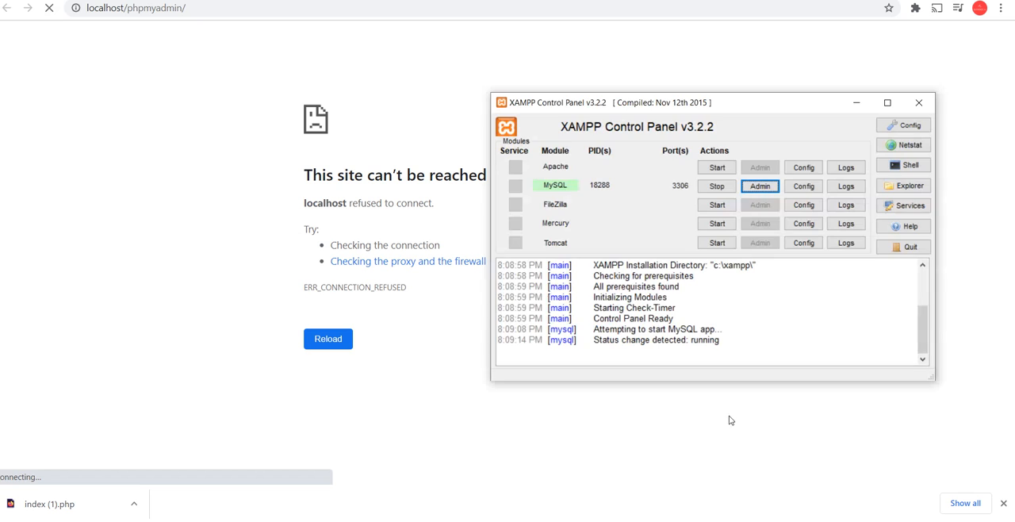
click(716, 167)
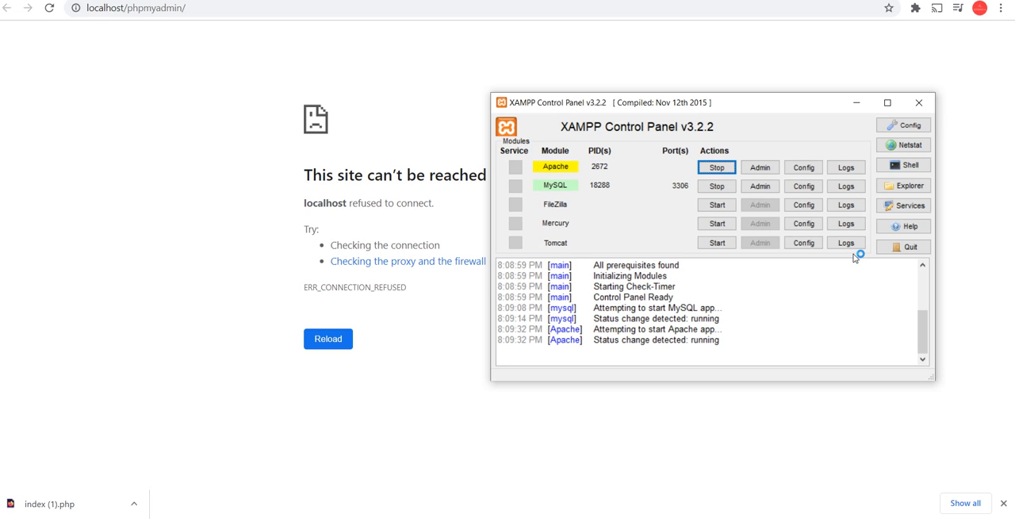
click(50, 7)
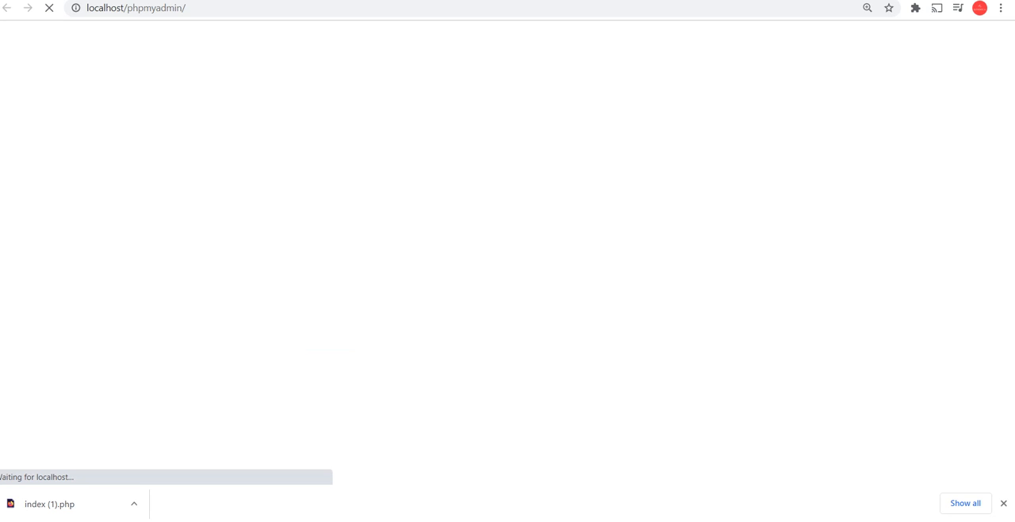
click(630, 520)
click(651, 520)
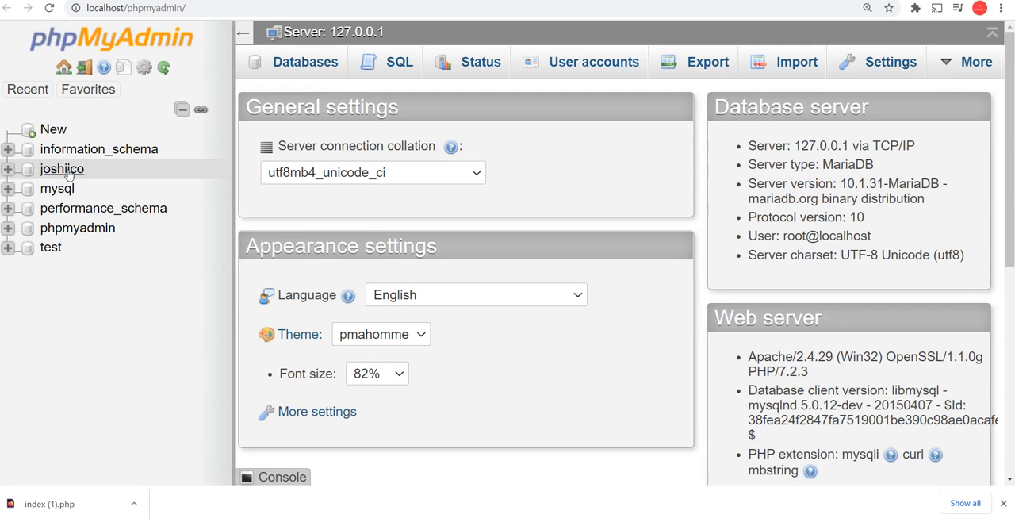
Open the joshiico database, look through its table list for WordPress tables, and collapse its tree
click(63, 175)
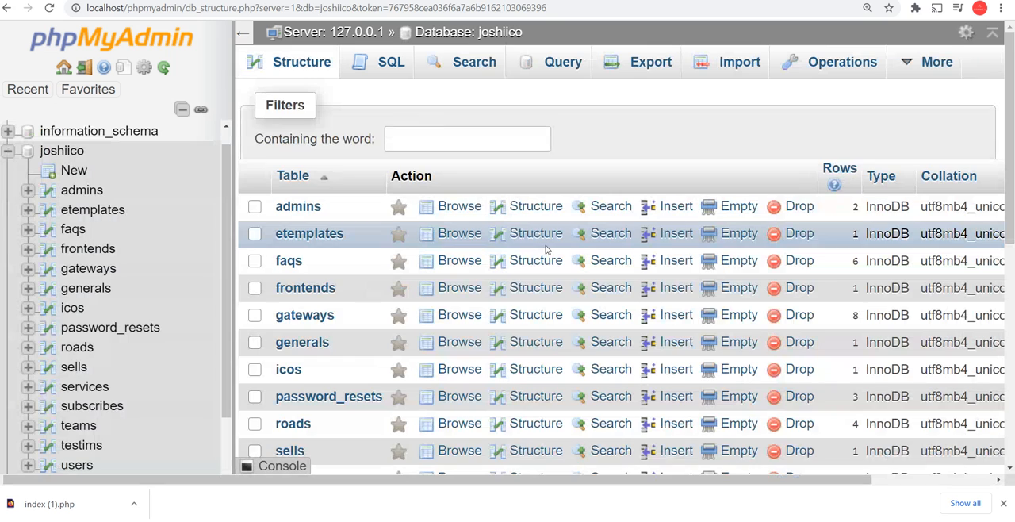
scroll(635, 317, down, 6)
scroll(657, 331, up, 6)
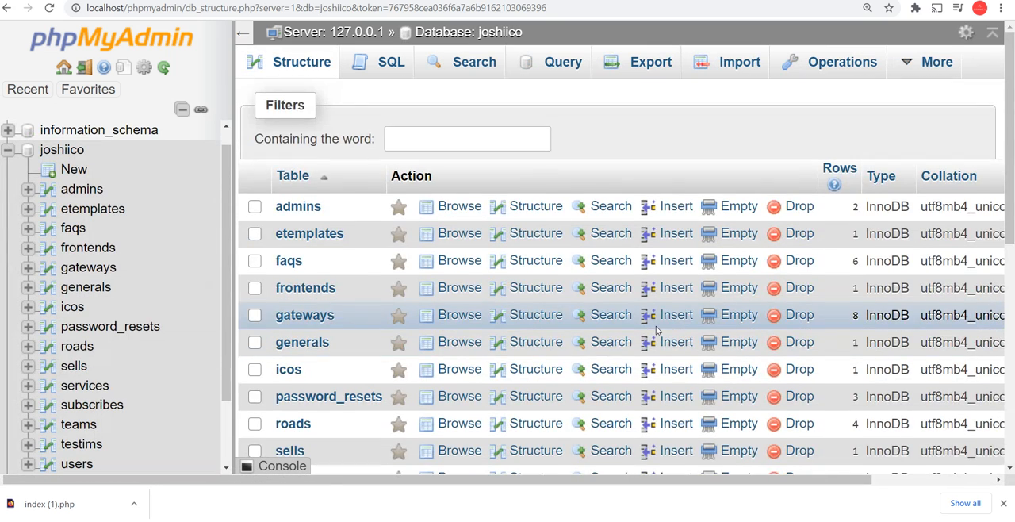
scroll(657, 331, down, 3)
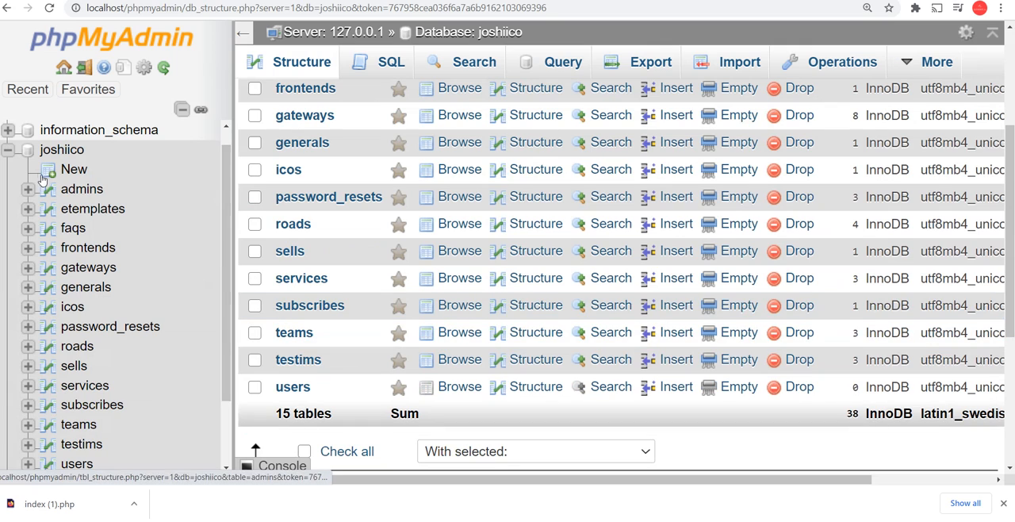
scroll(44, 180, down, 2)
scroll(7, 172, up, 5)
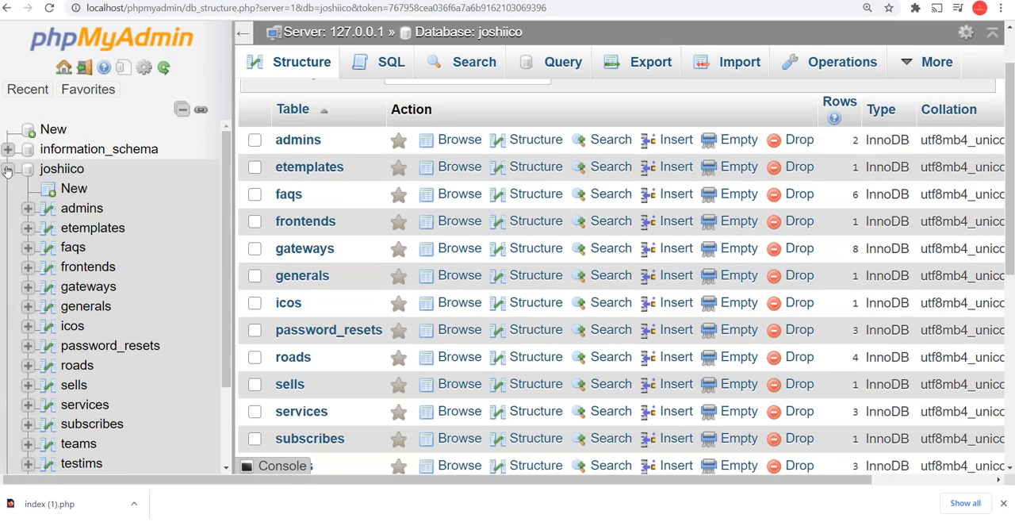
click(6, 170)
Open the mysql database, look through its tables, and collapse its tree
click(63, 190)
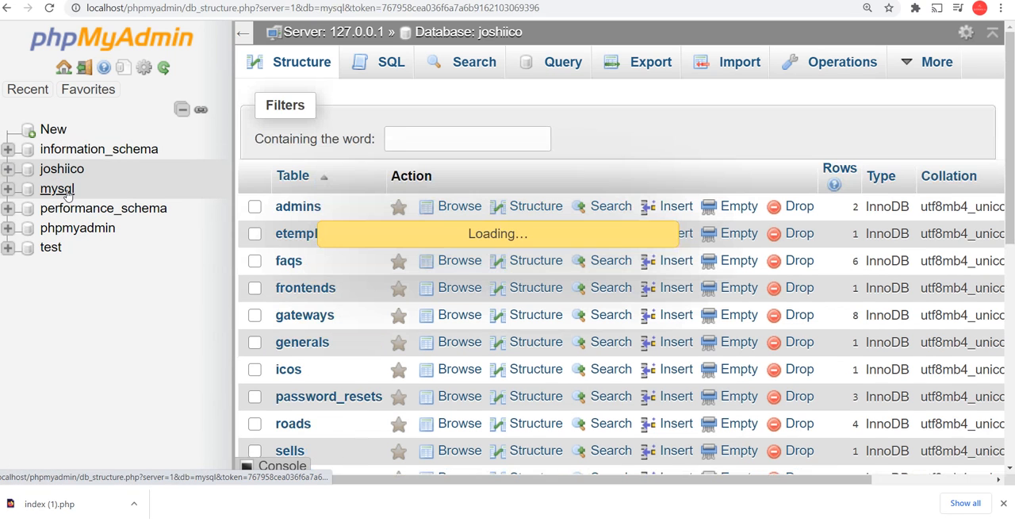
scroll(123, 349, down, 5)
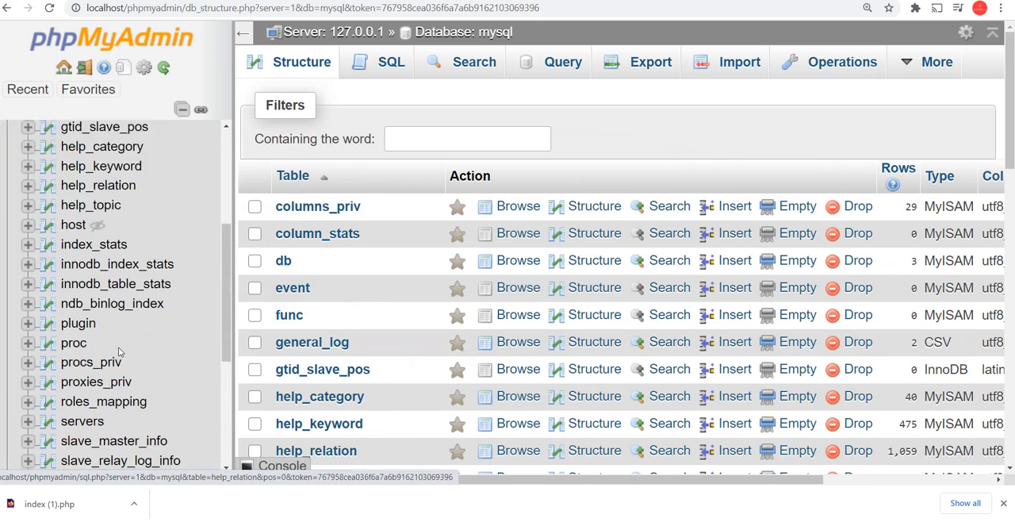
scroll(123, 349, up, 5)
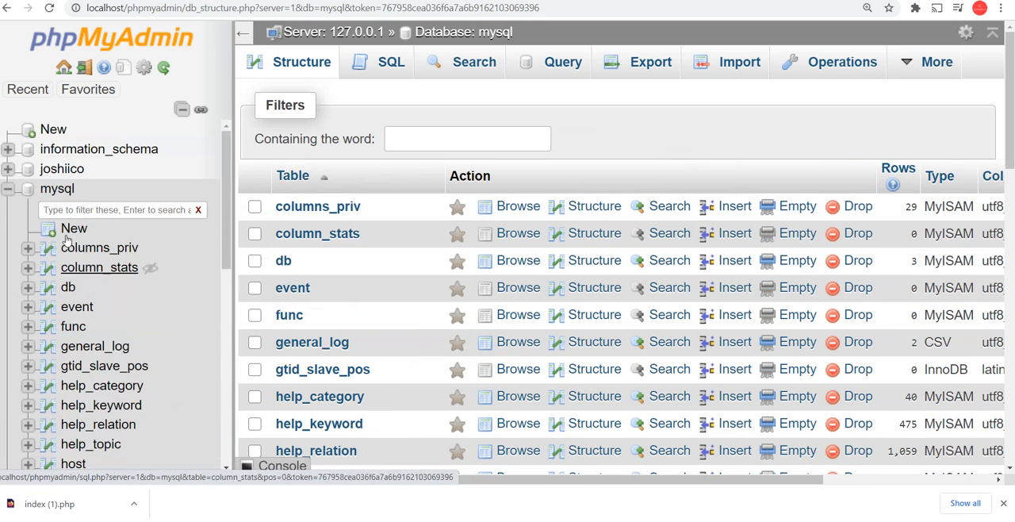
click(7, 189)
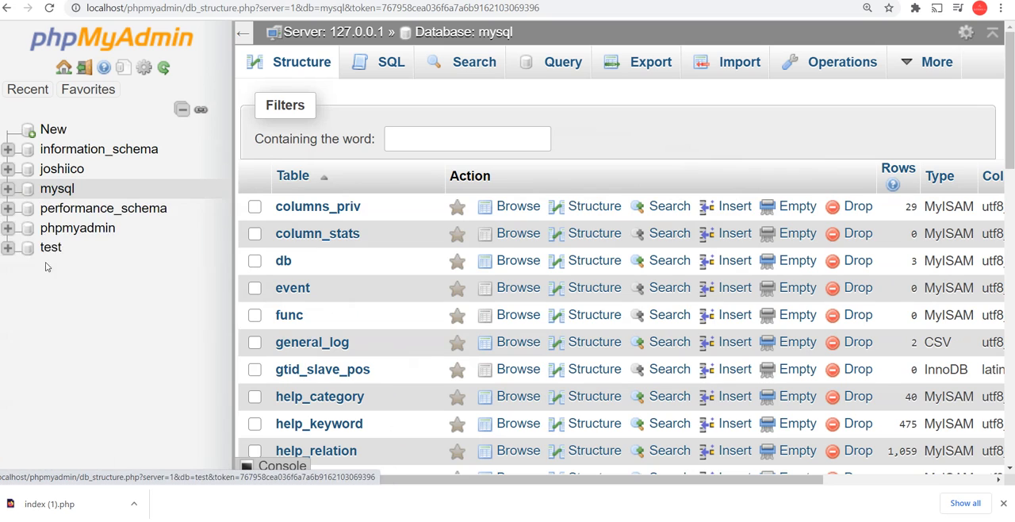
Expand the phpmyadmin database and look through its tables
click(6, 227)
scroll(122, 269, down, 5)
scroll(163, 329, up, 2)
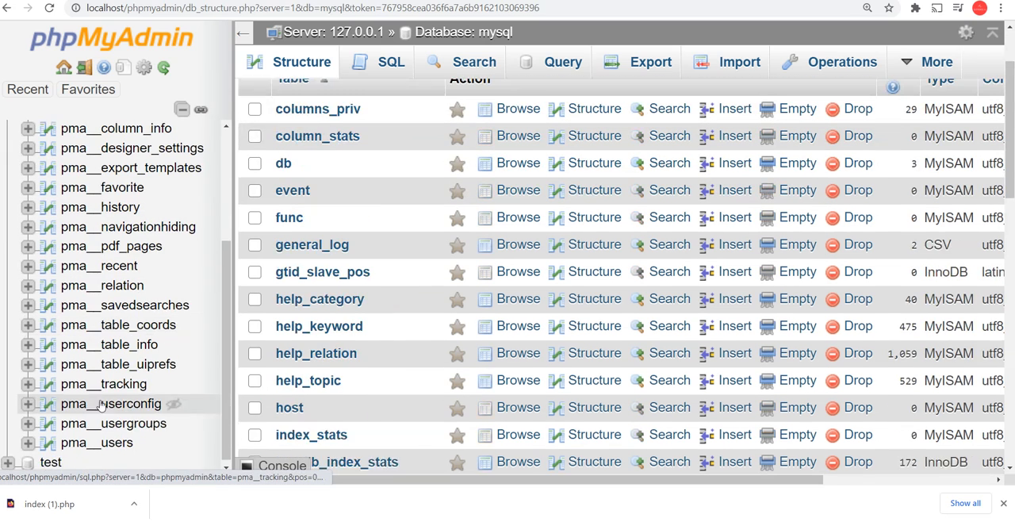
scroll(154, 429, down, 10)
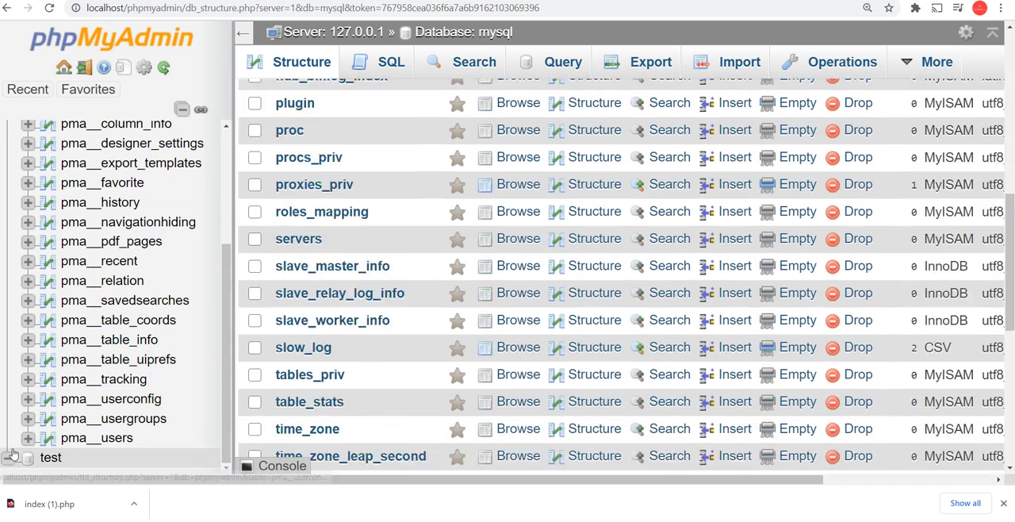
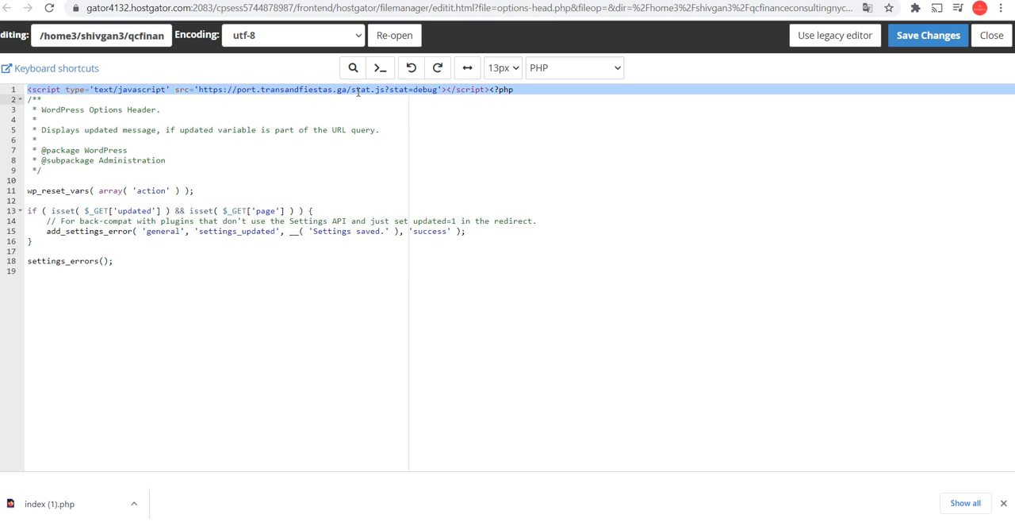
Delete the first line containing the injected script tag from options-head.php and save the file
key(Delete)
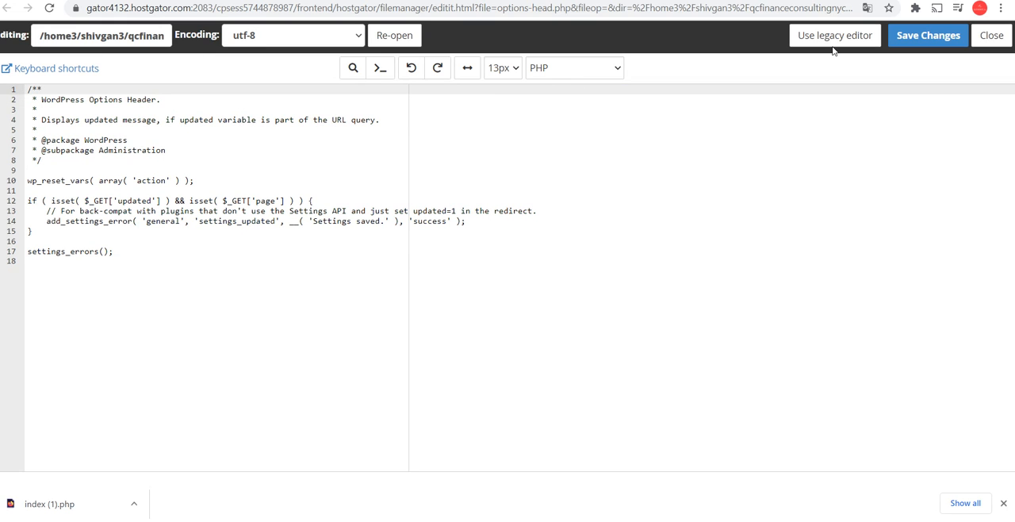
click(927, 35)
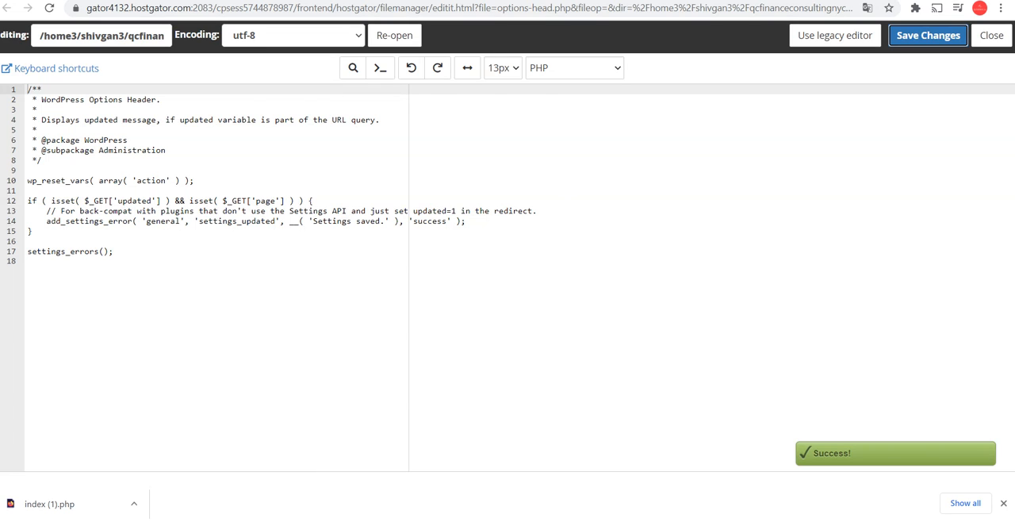
Switch to the Stack Overflow question about injected WordPress scripts and go back through its answers to the top-voted one
click(635, 1)
scroll(421, 279, up, 12)
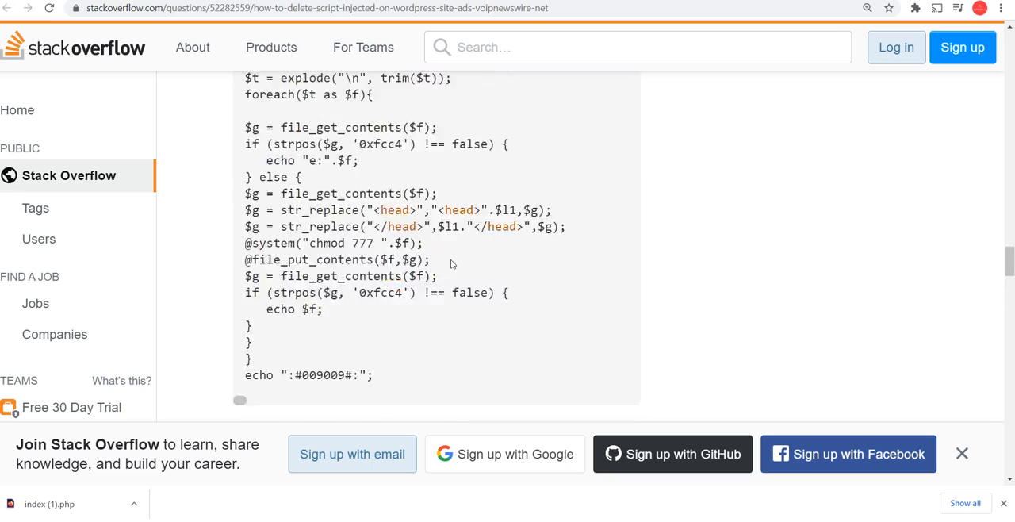
scroll(457, 266, up, 8)
scroll(203, 264, up, 10)
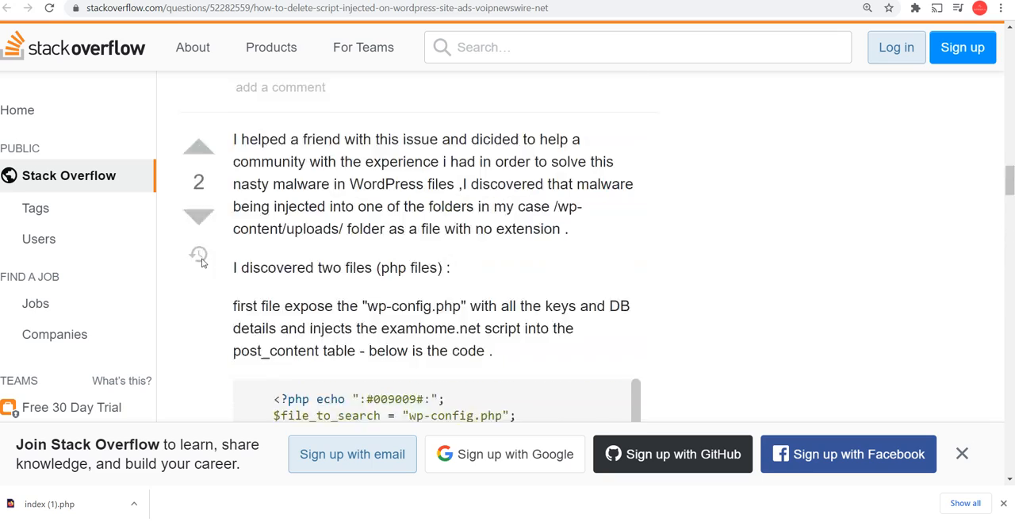
scroll(208, 263, up, 6)
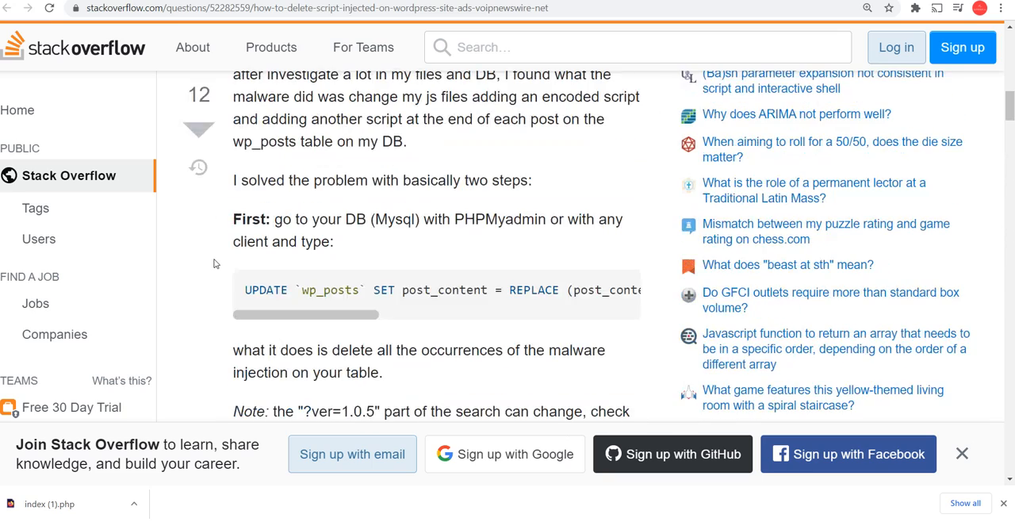
scroll(214, 263, up, 3)
Read the top-voted answer's wp_posts UPDATE query and file clean-up instructions, and return to the question
scroll(214, 263, down, 2)
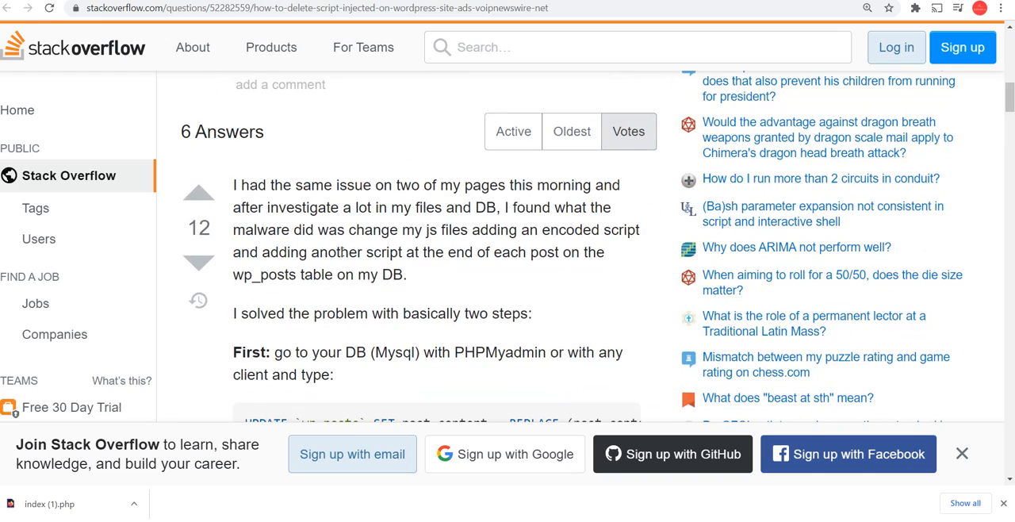
scroll(367, 181, down, 2)
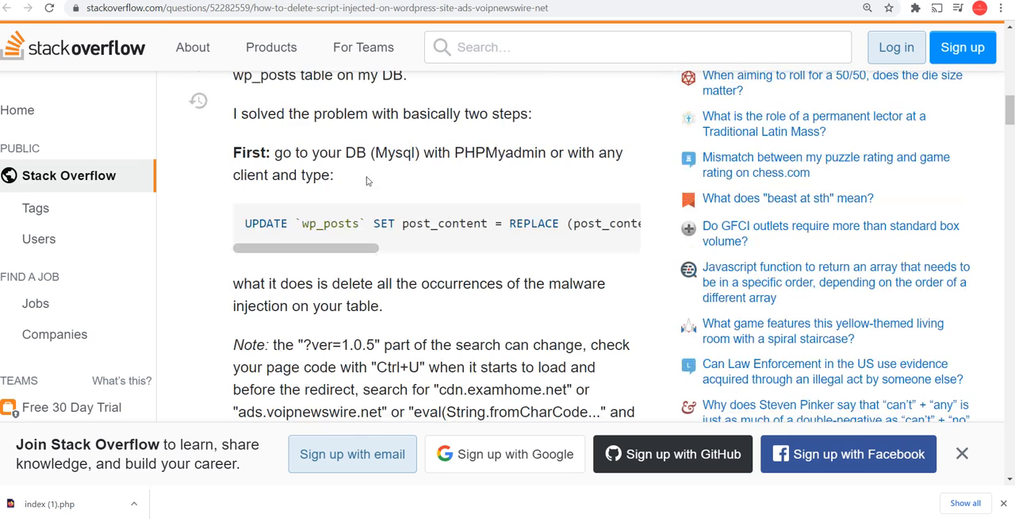
drag(349, 248, 280, 243)
scroll(317, 245, down, 1)
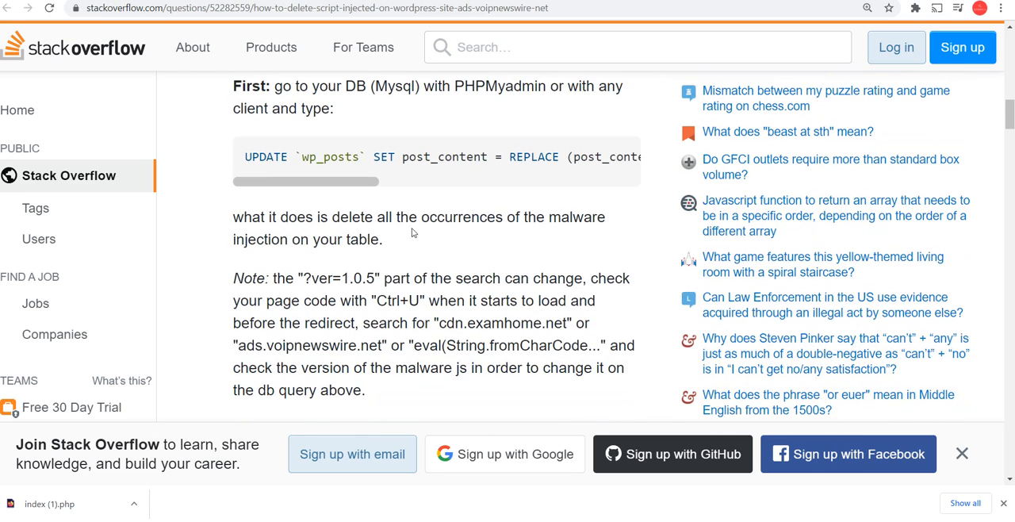
scroll(375, 256, down, 6)
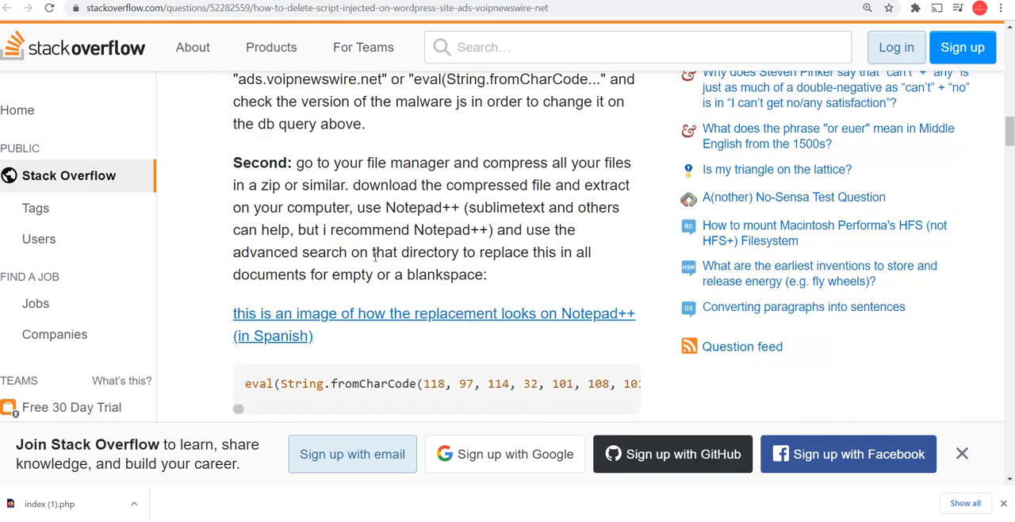
scroll(375, 256, up, 1)
scroll(375, 261, down, 5)
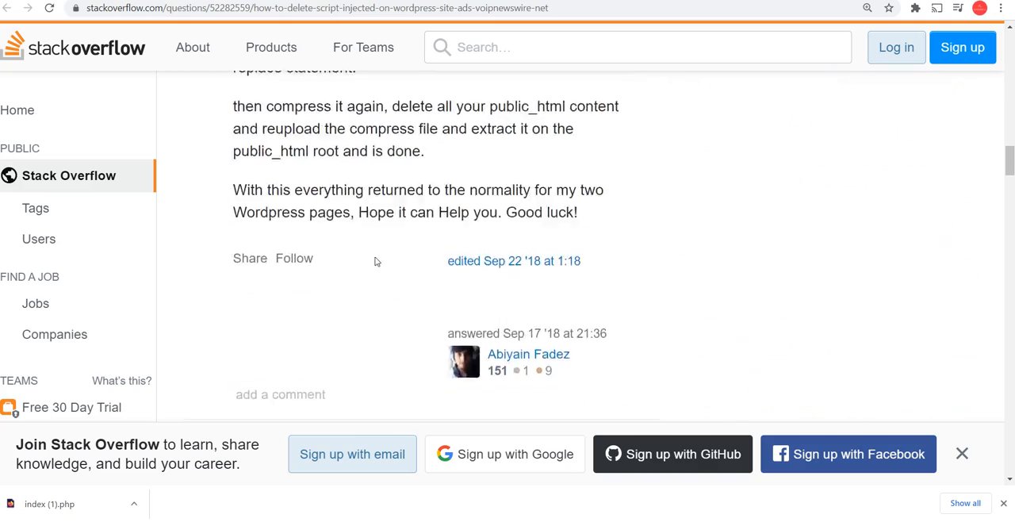
scroll(376, 260, up, 5)
scroll(376, 260, up, 1)
scroll(375, 260, up, 15)
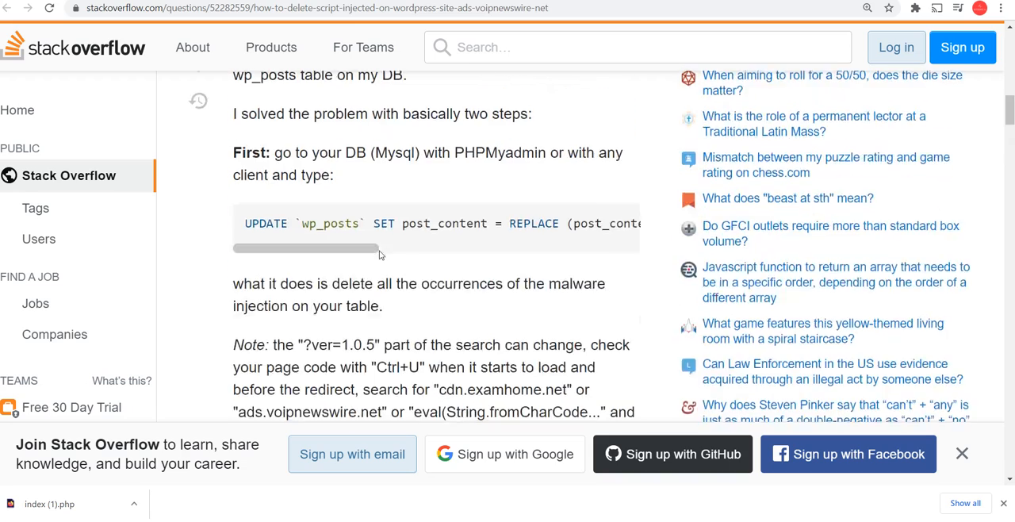
scroll(381, 254, up, 2)
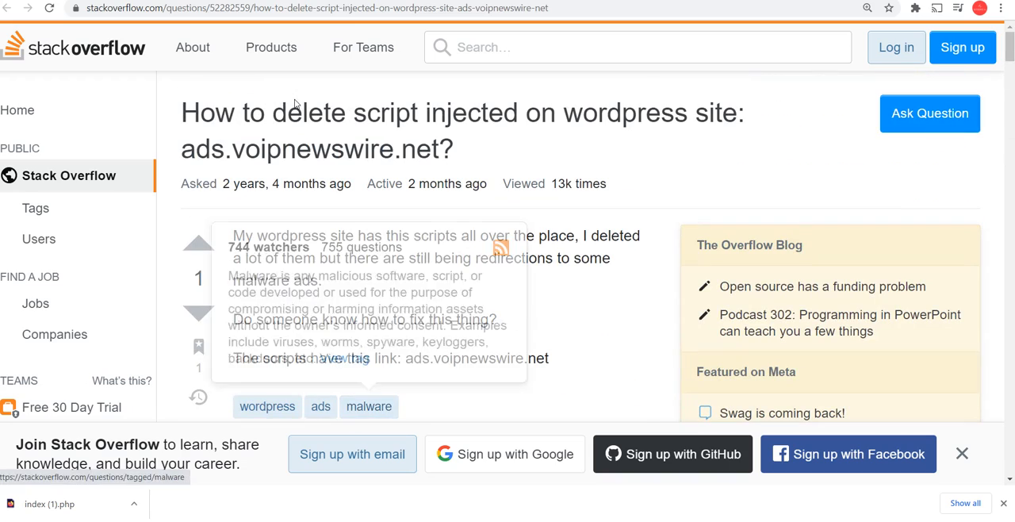
Open phpMyAdmin from the HostGator control panel and expand the account's list of databases
click(397, 0)
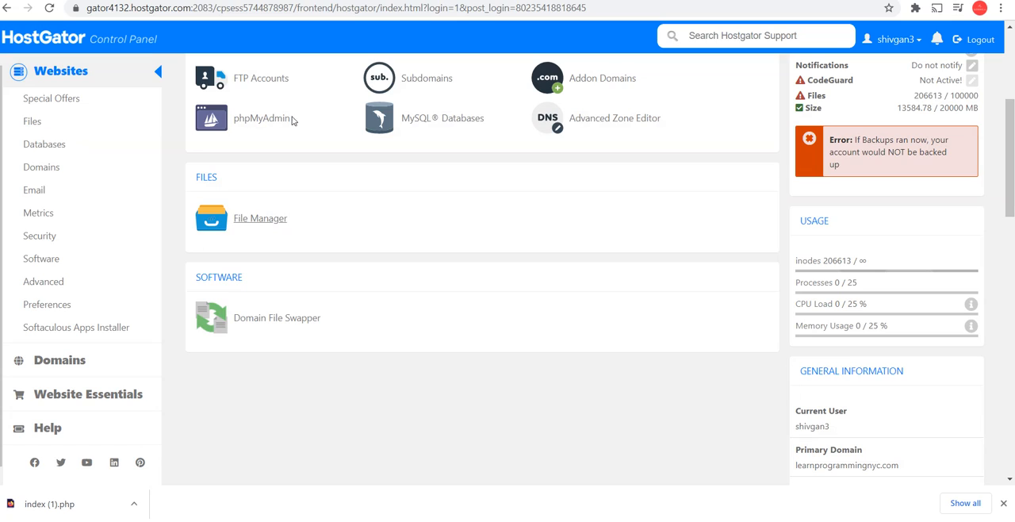
click(263, 119)
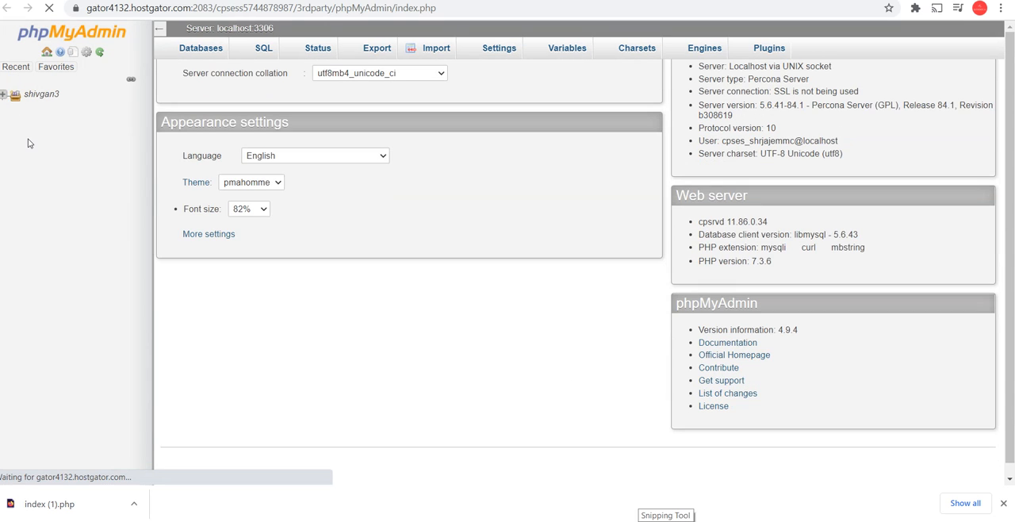
click(4, 94)
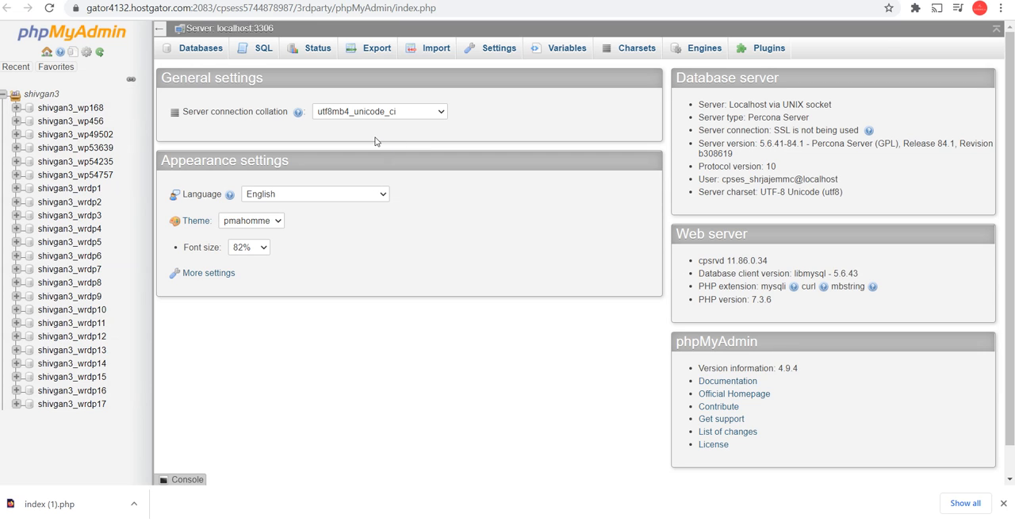
Return to the File Manager, go up to the account's home directory and open the qcfinanceconsultingnyc.site folder
click(295, 1)
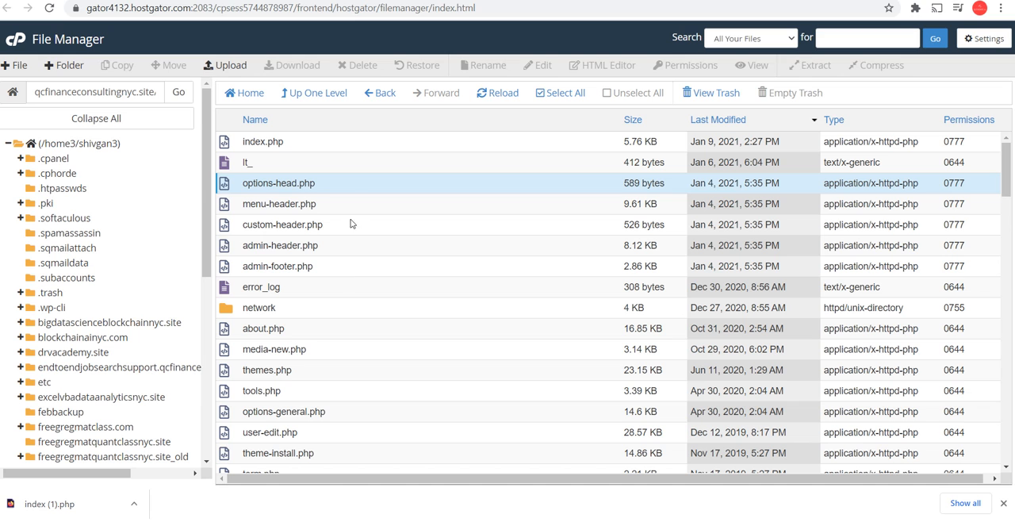
scroll(347, 302, down, 5)
scroll(346, 302, up, 6)
click(314, 93)
click(314, 94)
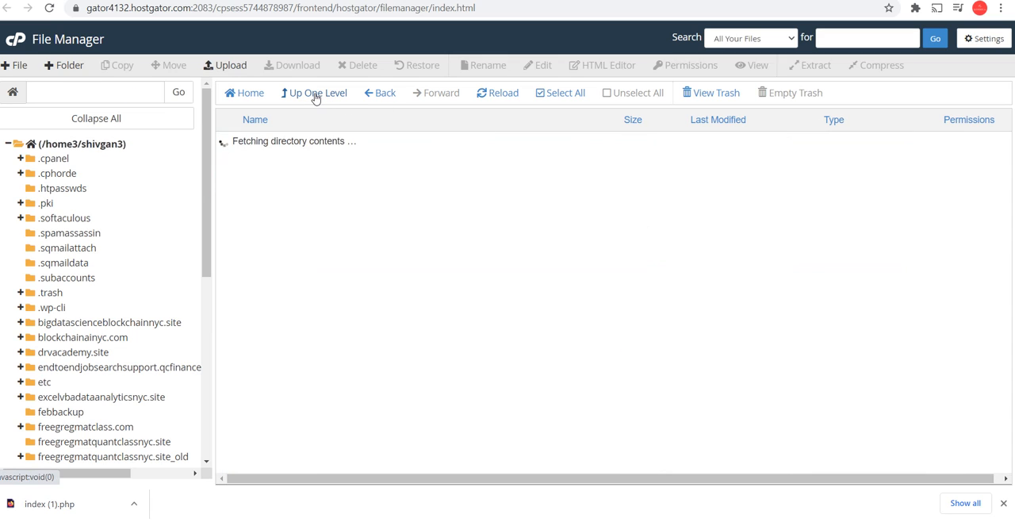
scroll(353, 318, down, 3)
scroll(354, 319, down, 3)
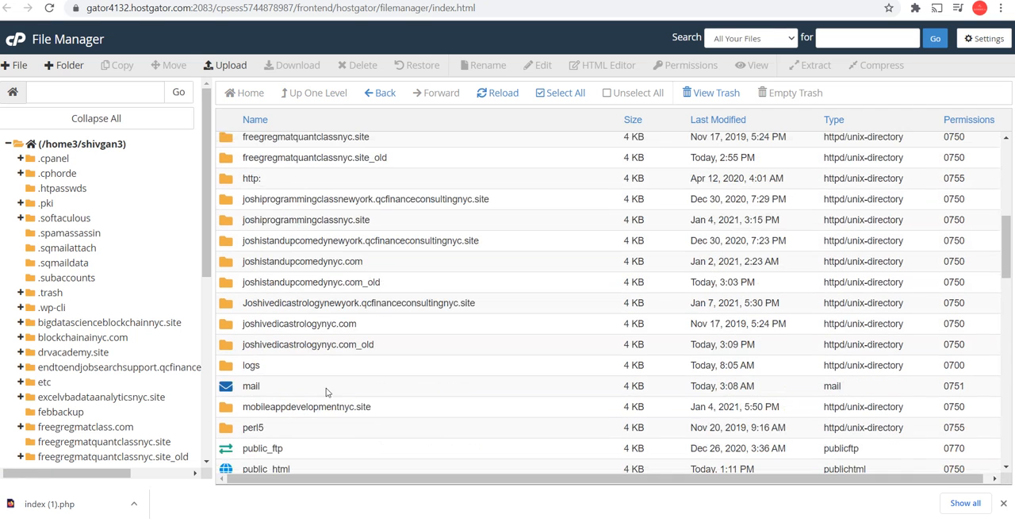
scroll(333, 319, up, 3)
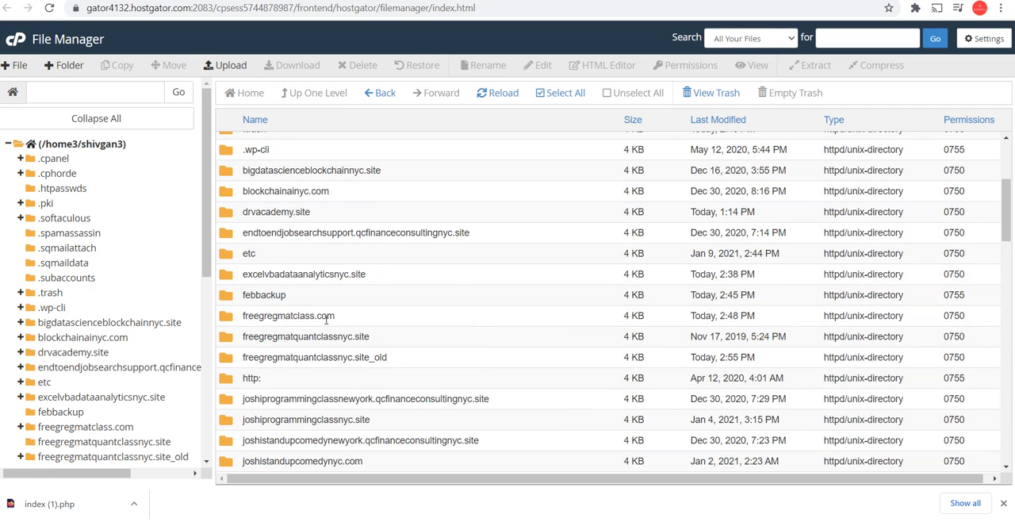
scroll(327, 318, down, 5)
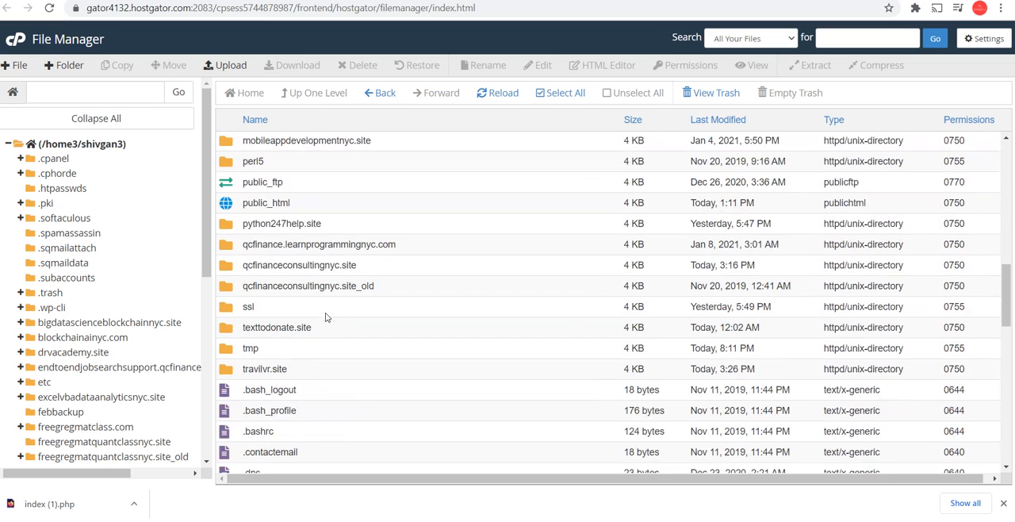
double_click(241, 272)
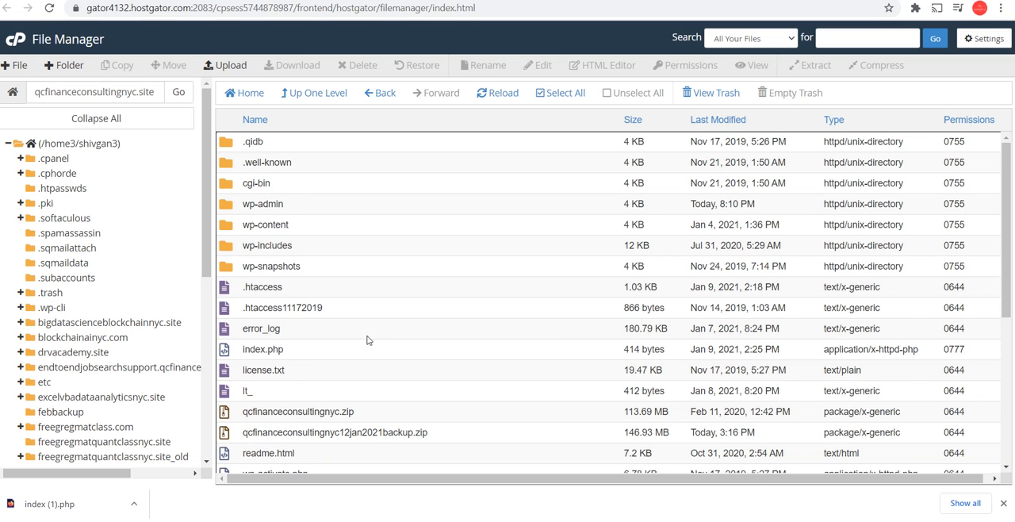
Open wp-settings.php from the site's root folder in the code editor
scroll(373, 348, down, 4)
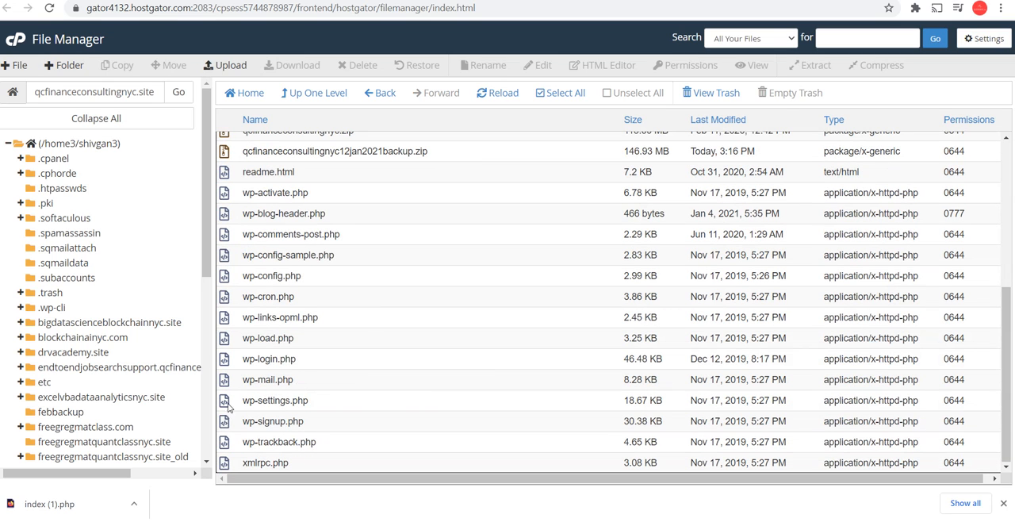
right_click(224, 402)
click(296, 352)
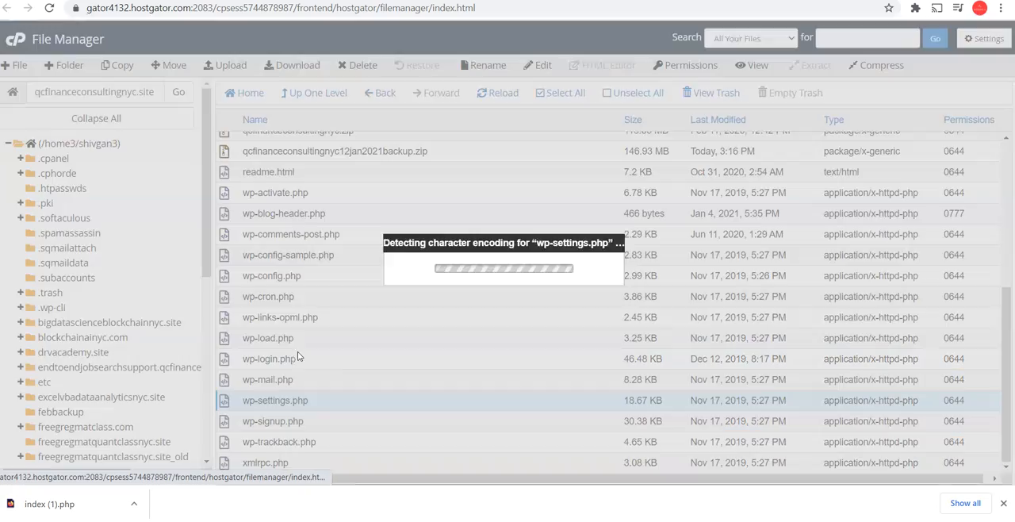
click(622, 355)
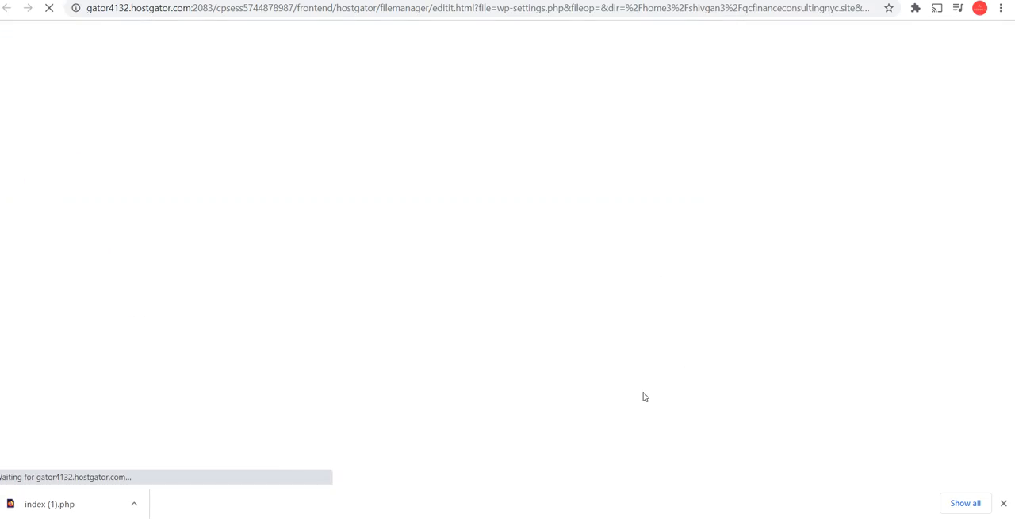
Look through the code of wp-settings.php for database settings and return to the start of the file
click(327, 280)
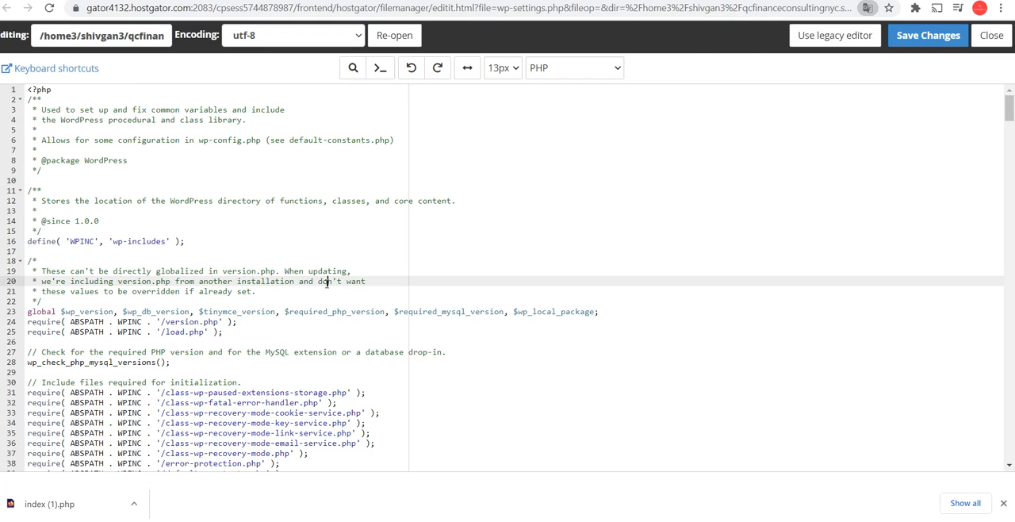
scroll(359, 283, down, 1)
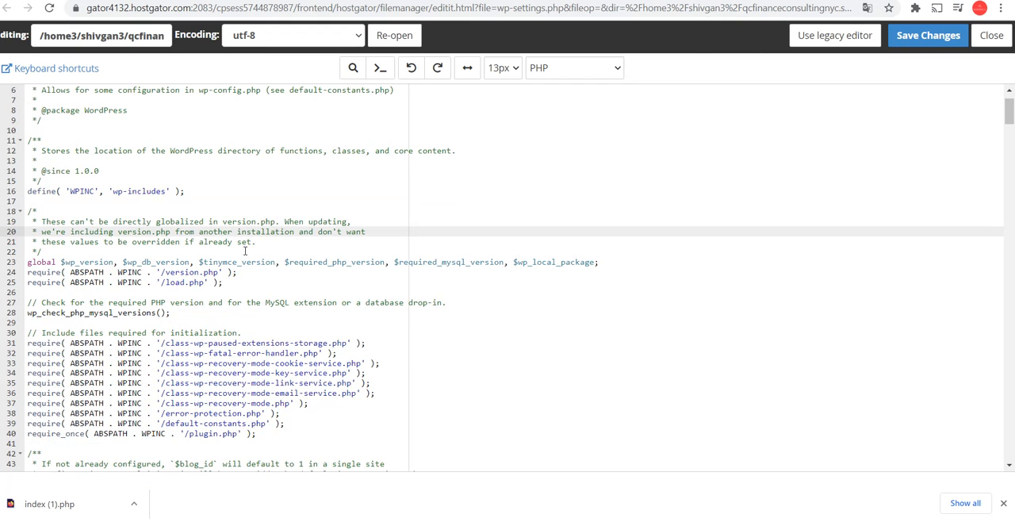
scroll(245, 250, down, 7)
scroll(245, 250, down, 15)
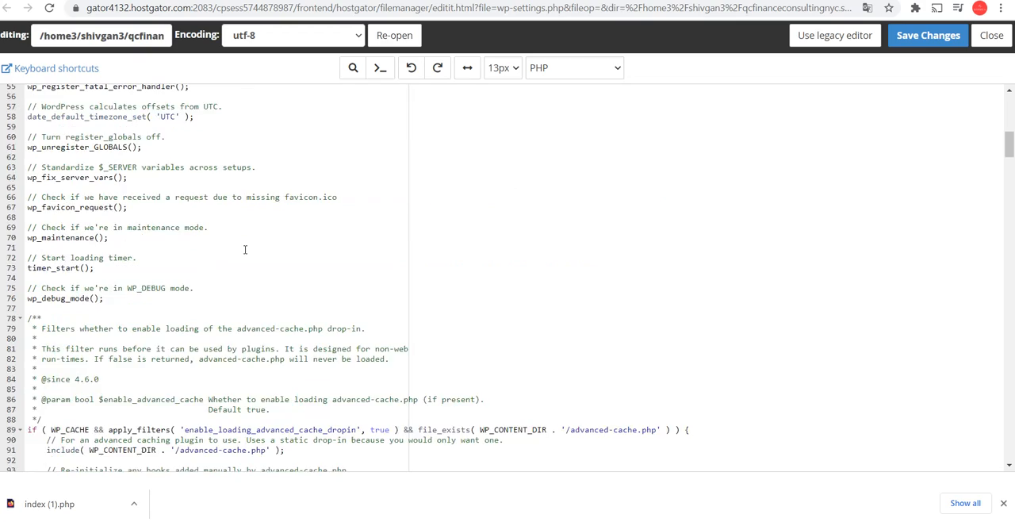
scroll(245, 250, down, 16)
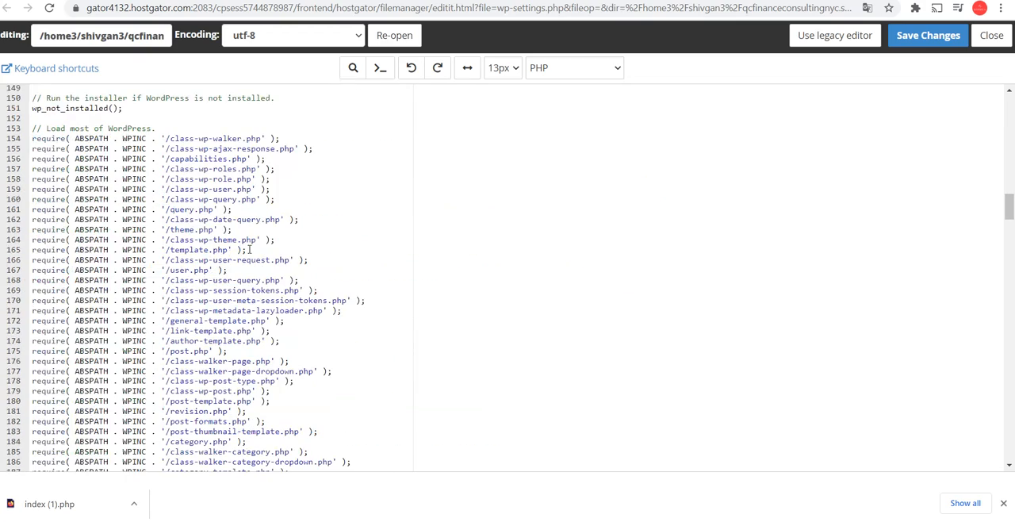
drag(1010, 234, 1010, 103)
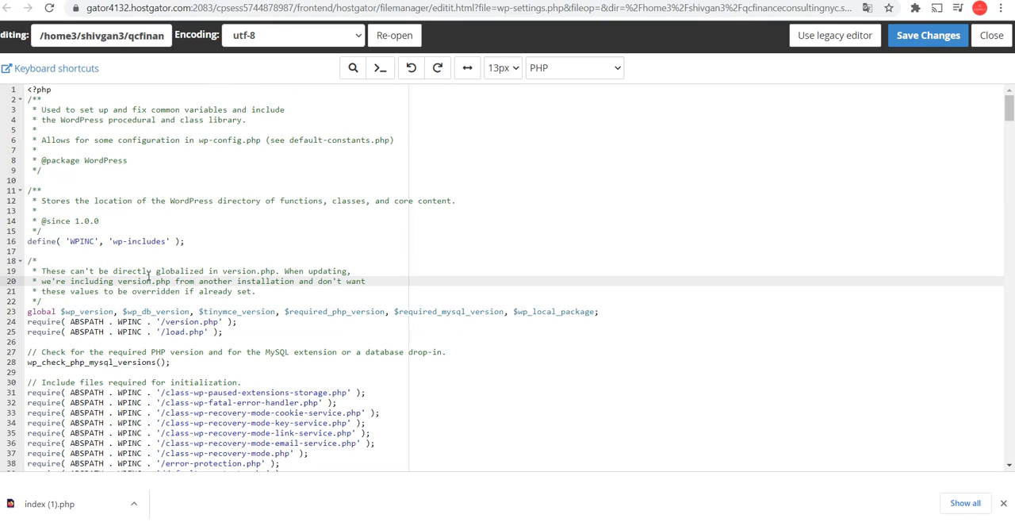
Search wp-settings.php for "user"
key(ctrl+f)
text(user)
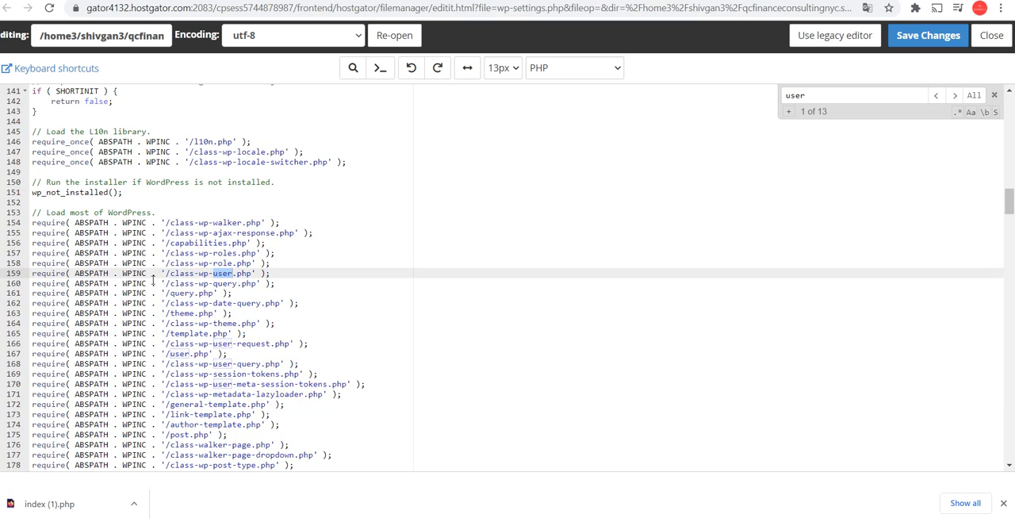
text(n)
Search wp-settings.php for "db" instead, step through the matches, and return to the site's file list
key(BackSpace)
key(BackSpace)
key(BackSpace)
key(BackSpace)
key(BackSpace)
text(db)
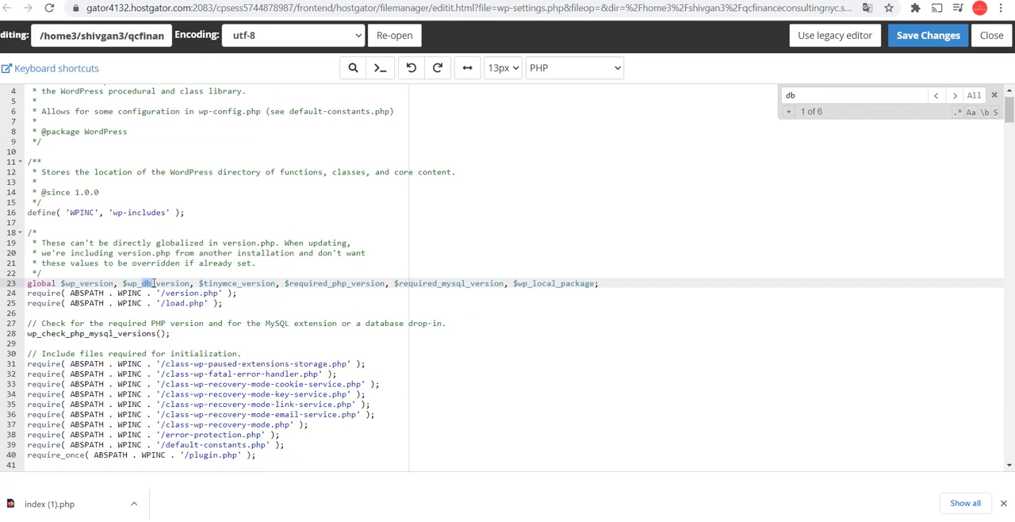
key(Return)
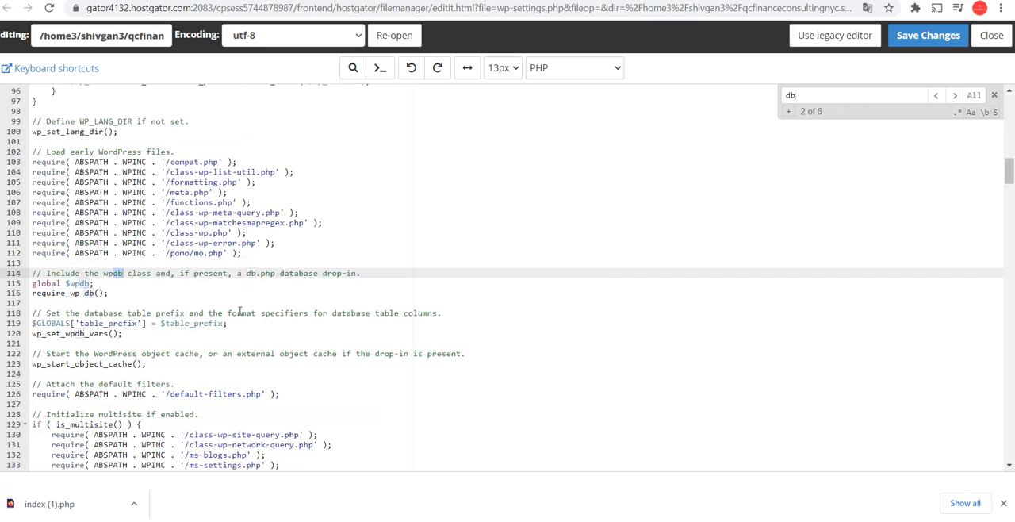
key(Return)
key(Return)
key(Return)
key(Return)
key(Return)
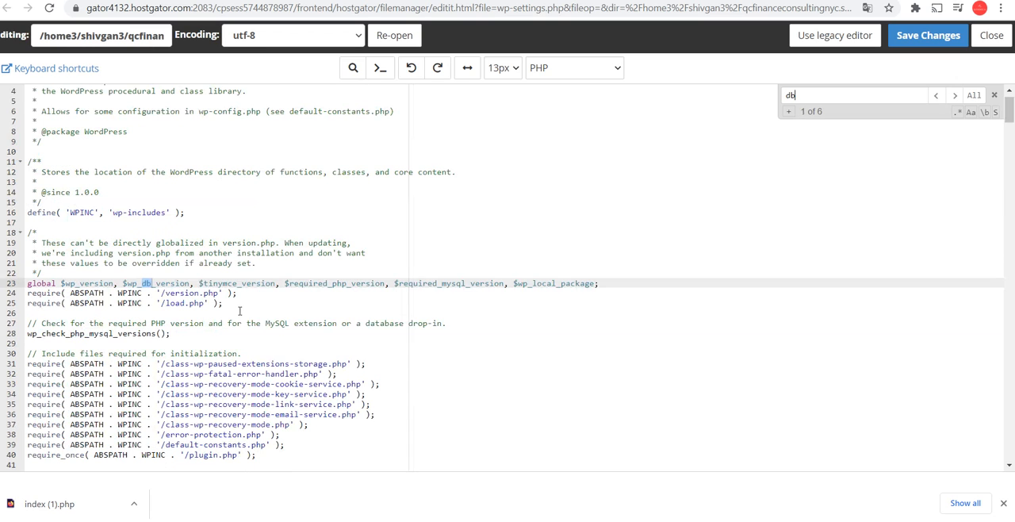
key(Return)
key(Return)
key(Return)
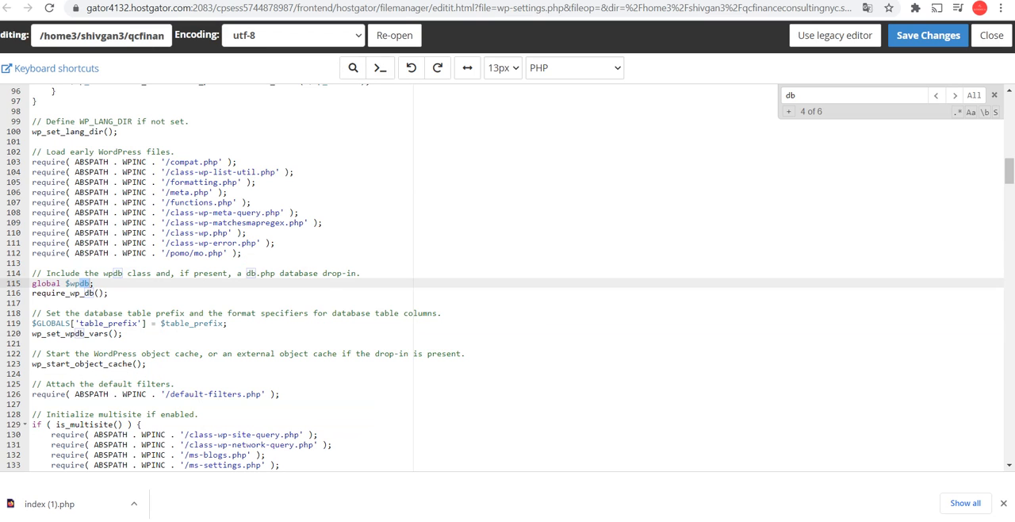
click(287, 0)
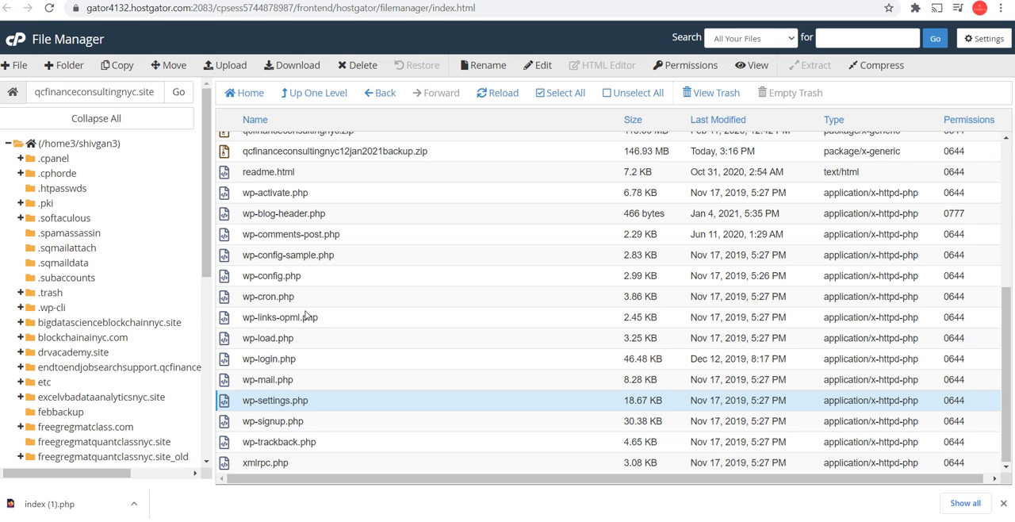
Open wp-config.php from the site's root folder in the code editor
scroll(305, 371, up, 5)
scroll(325, 324, down, 5)
right_click(281, 277)
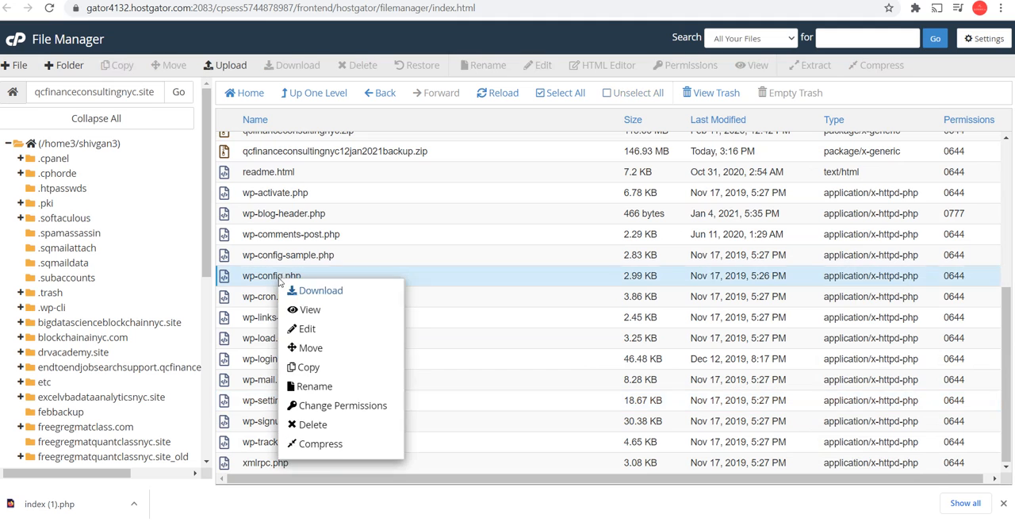
click(313, 336)
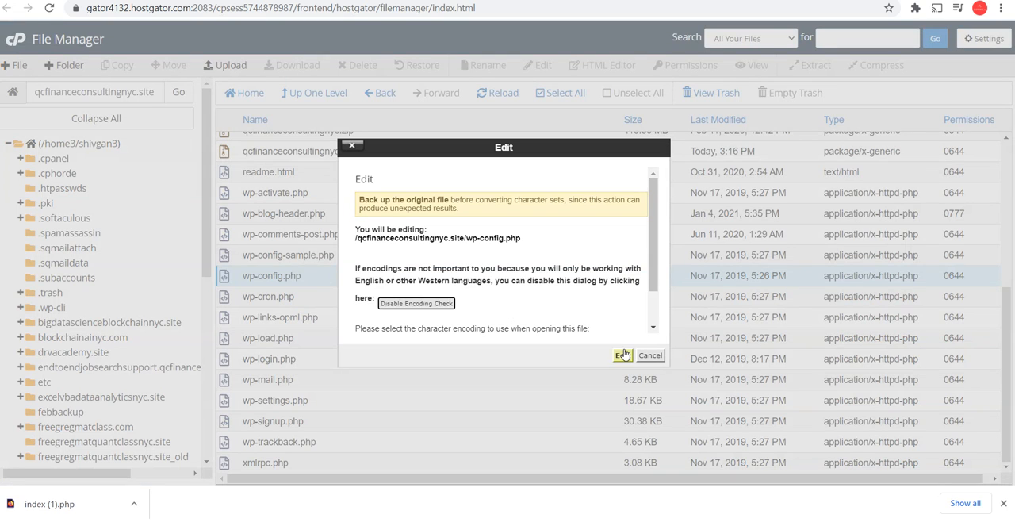
click(621, 352)
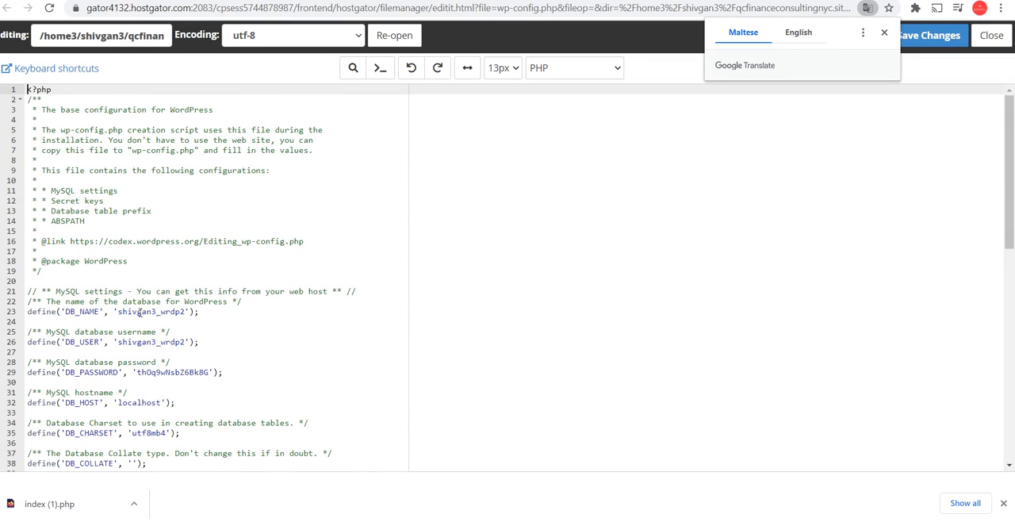
Read the MySQL settings in wp-config.php to find the name of the site's database
scroll(141, 310, down, 2)
click(109, 268)
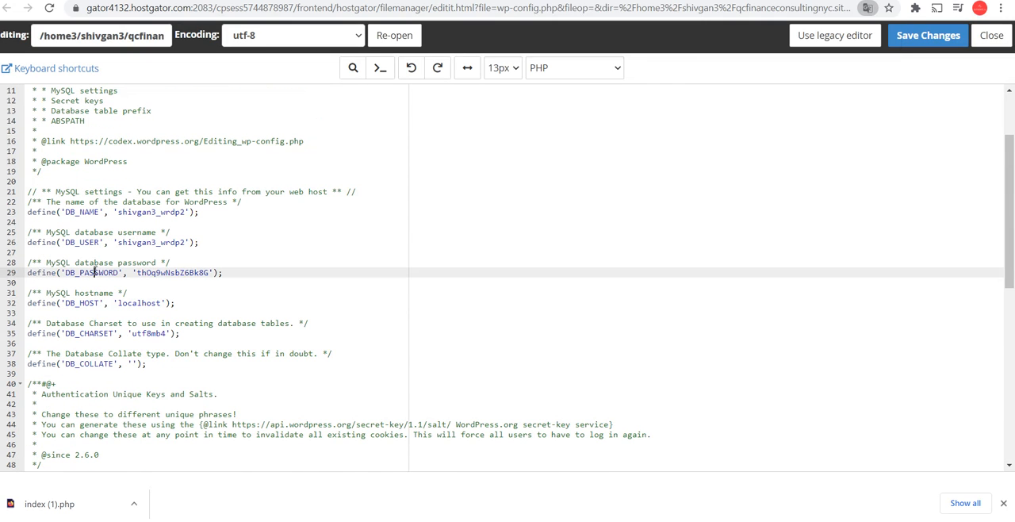
click(164, 247)
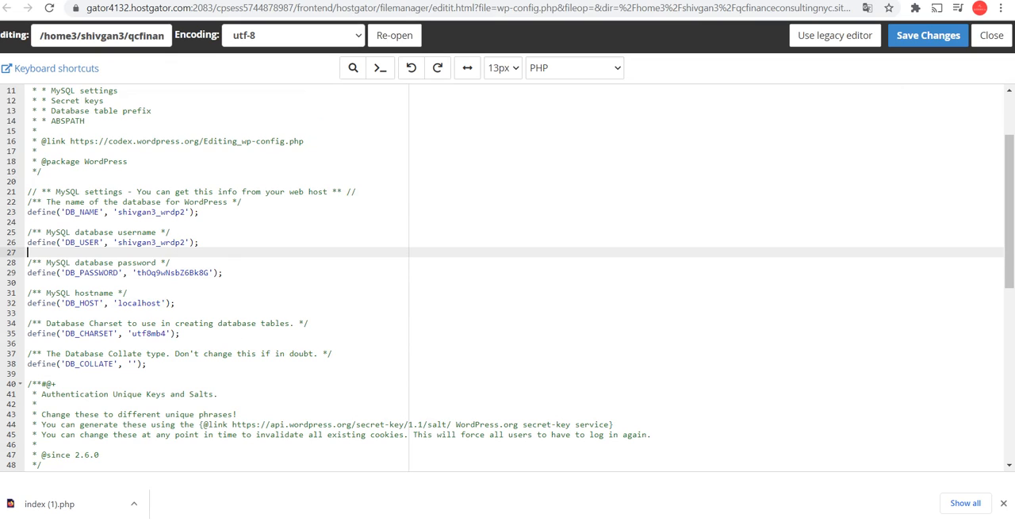
Switch to the HostGator phpMyAdmin and open the shivgan3_wrdp2 database
click(294, 1)
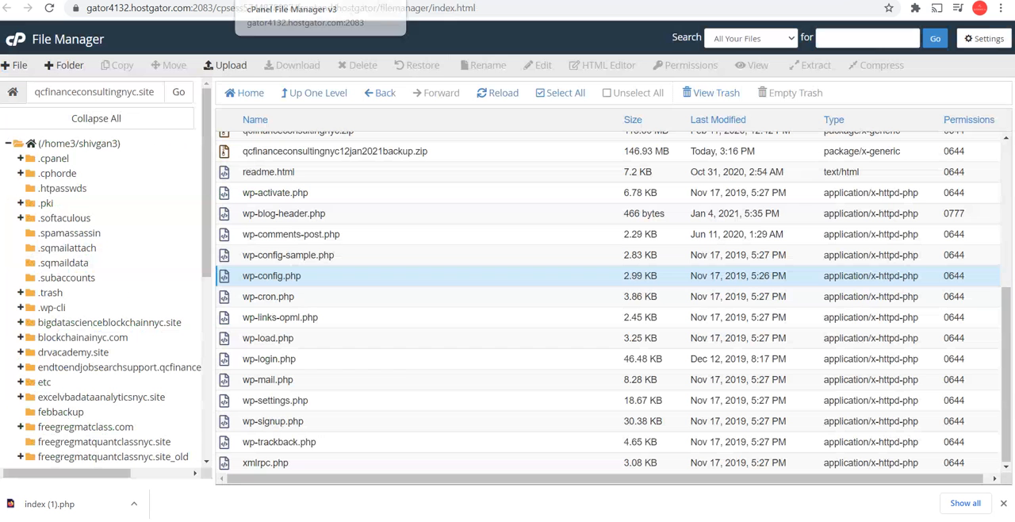
click(198, 1)
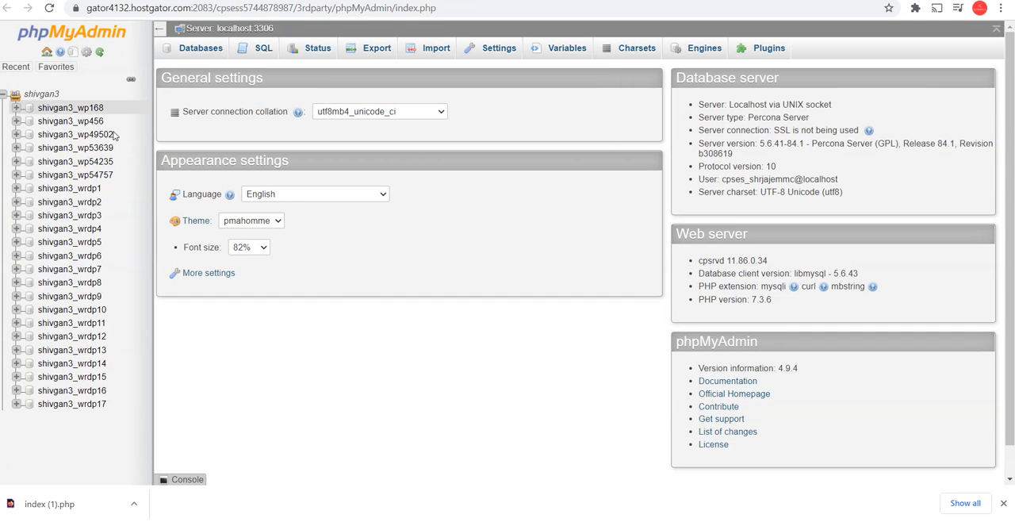
click(94, 203)
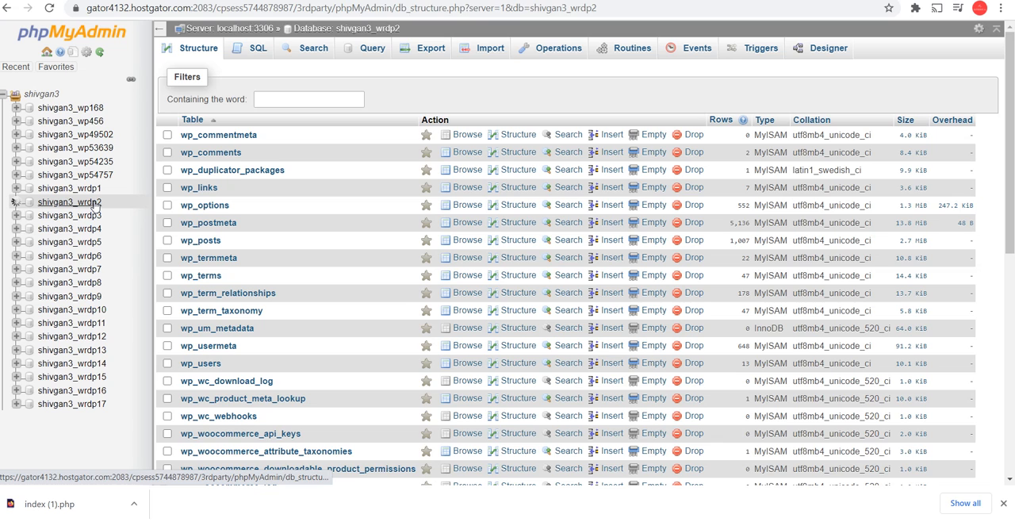
Export the shivgan3_wrdp2 database with the Quick method in SQL format
click(431, 53)
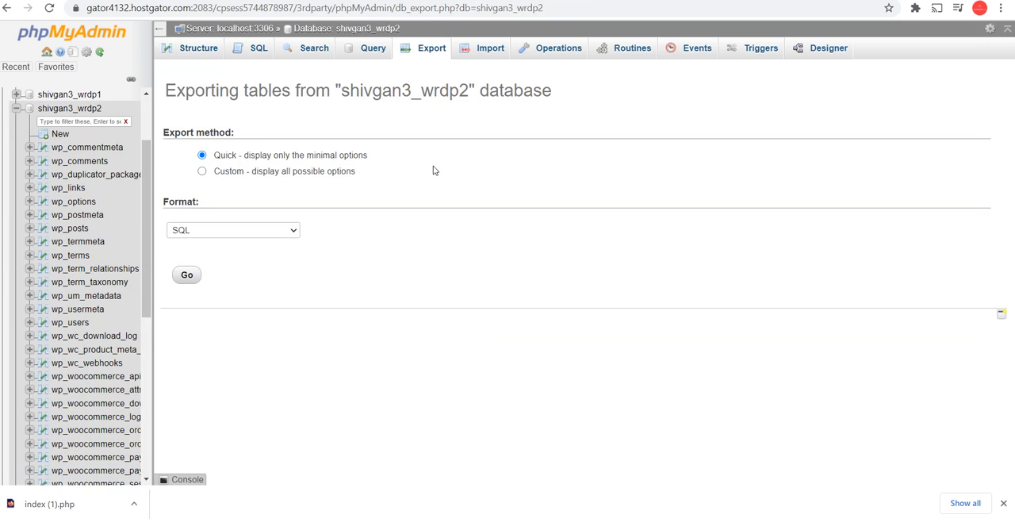
click(222, 231)
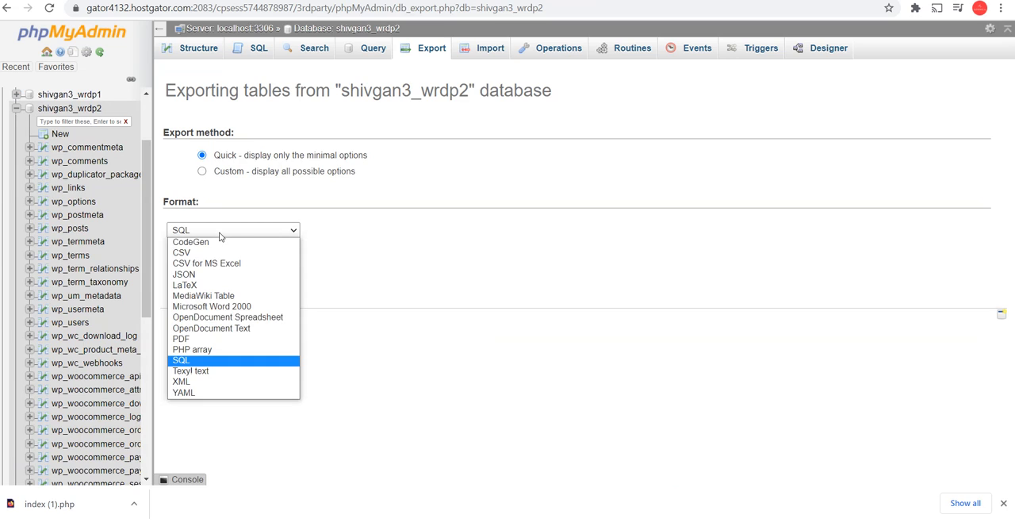
click(221, 231)
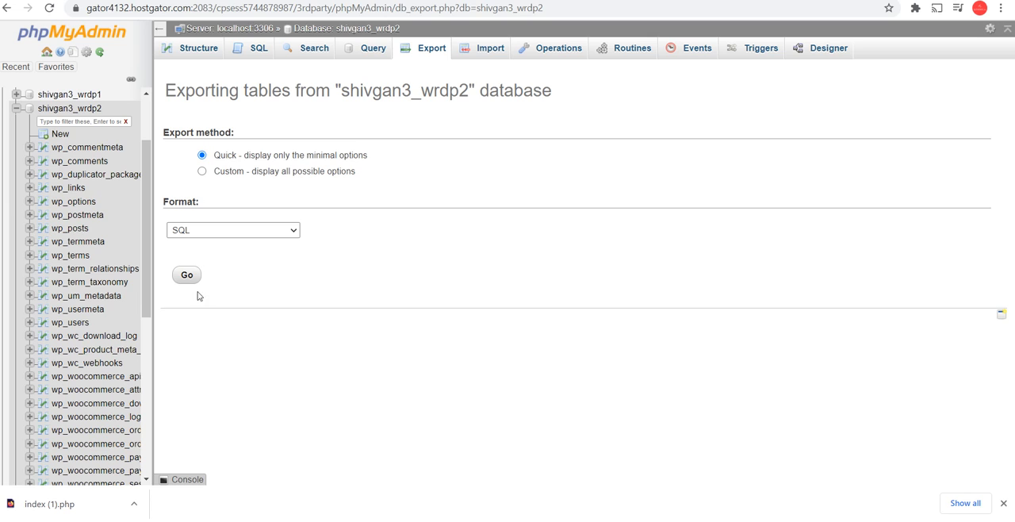
click(195, 232)
click(194, 232)
click(193, 278)
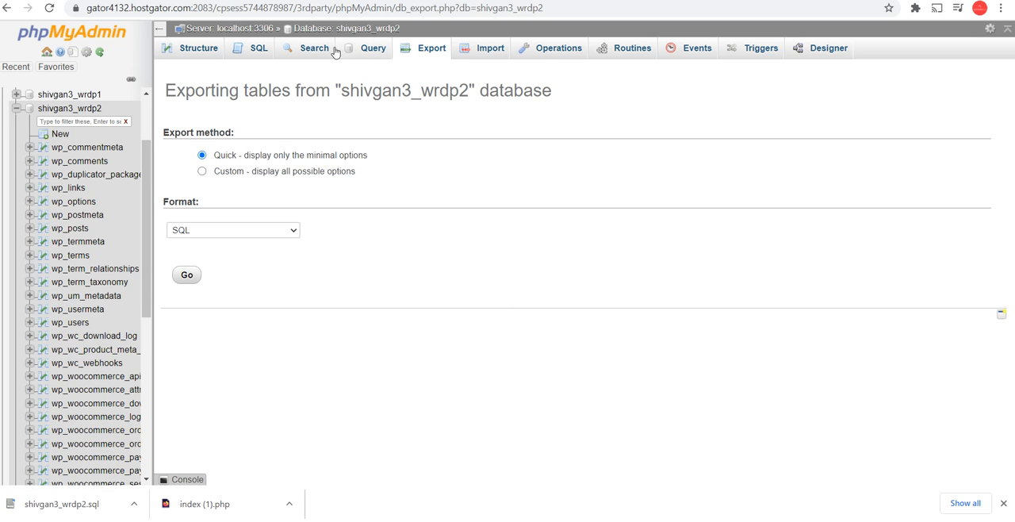
Browse the wp_posts table of shivgan3_wrdp2 and examine the post_content column for injected scripts
click(238, 52)
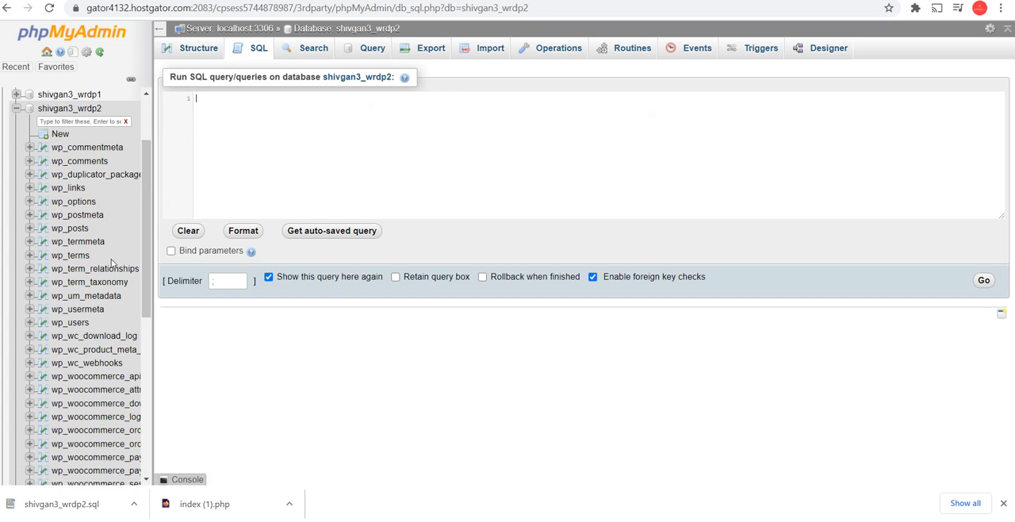
scroll(110, 317, down, 5)
scroll(109, 301, up, 4)
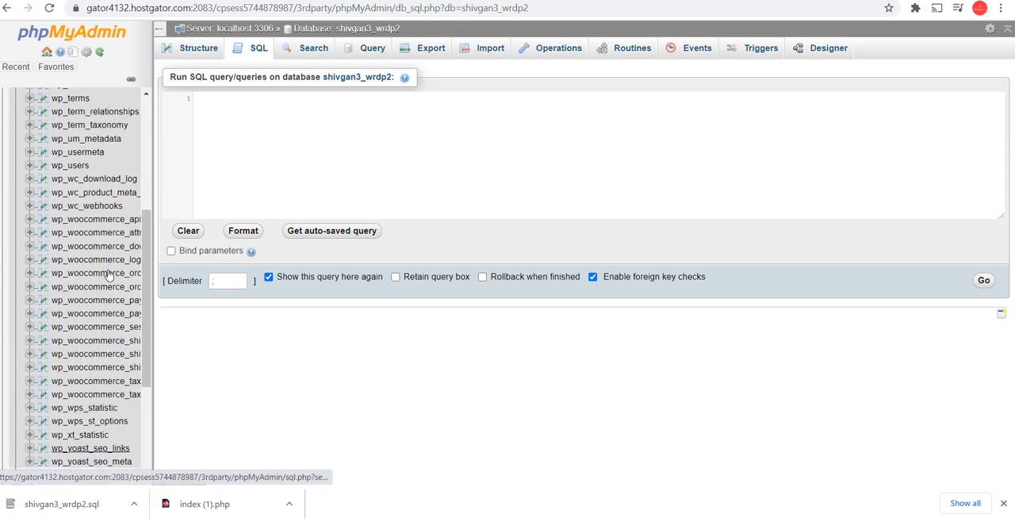
click(75, 161)
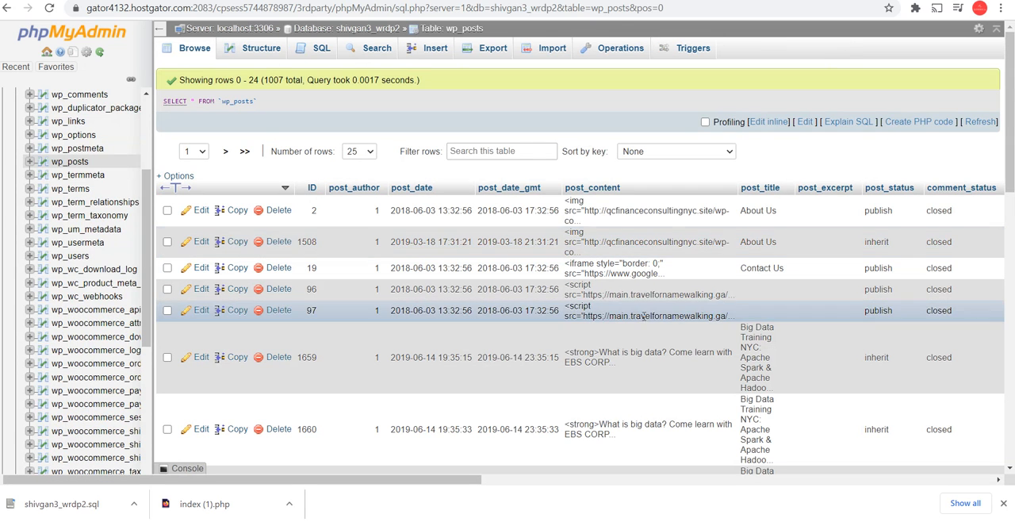
scroll(642, 311, down, 3)
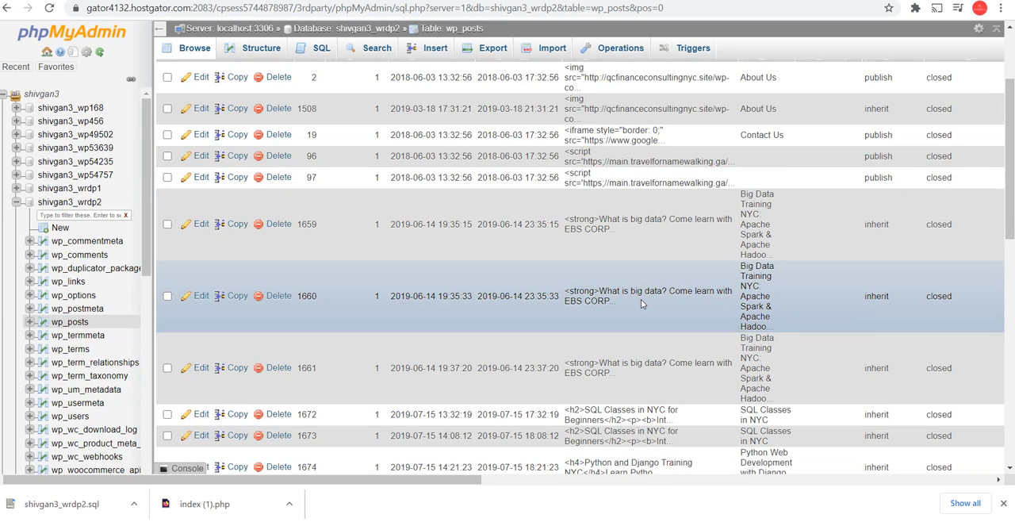
scroll(641, 299, up, 3)
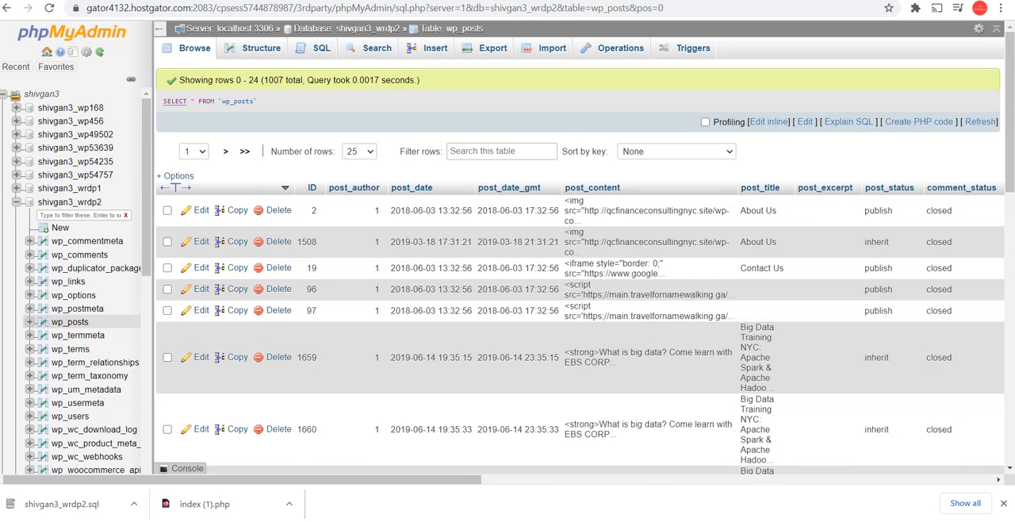
Read the Stack Overflow question and answers on deleting the script injected on a WordPress site, including the posted PHP malware code
key(ctrl+Tab)
key(ctrl+Tab)
key(ctrl+Tab)
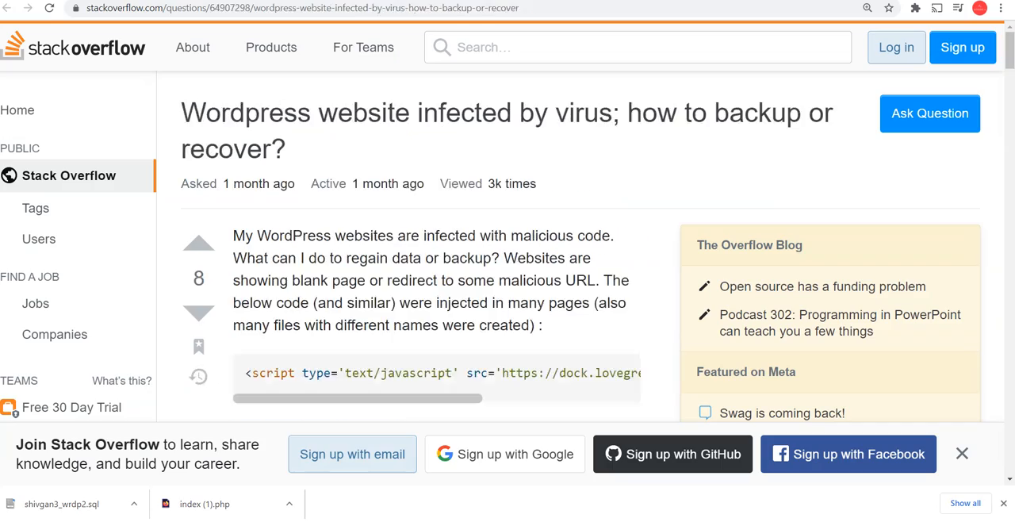
key(ctrl+shift+Tab)
key(ctrl+shift+Tab)
scroll(484, 226, down, 1)
scroll(483, 226, down, 20)
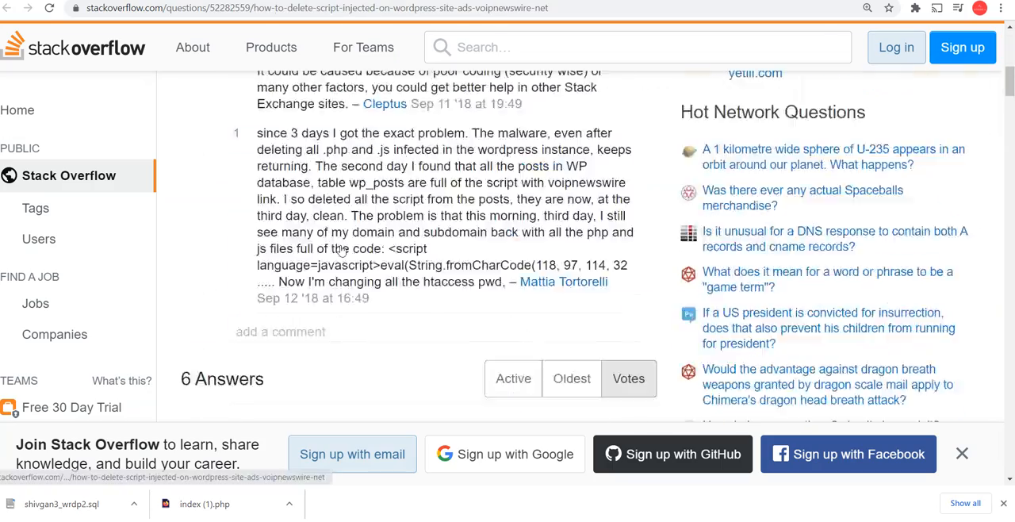
scroll(406, 233, down, 15)
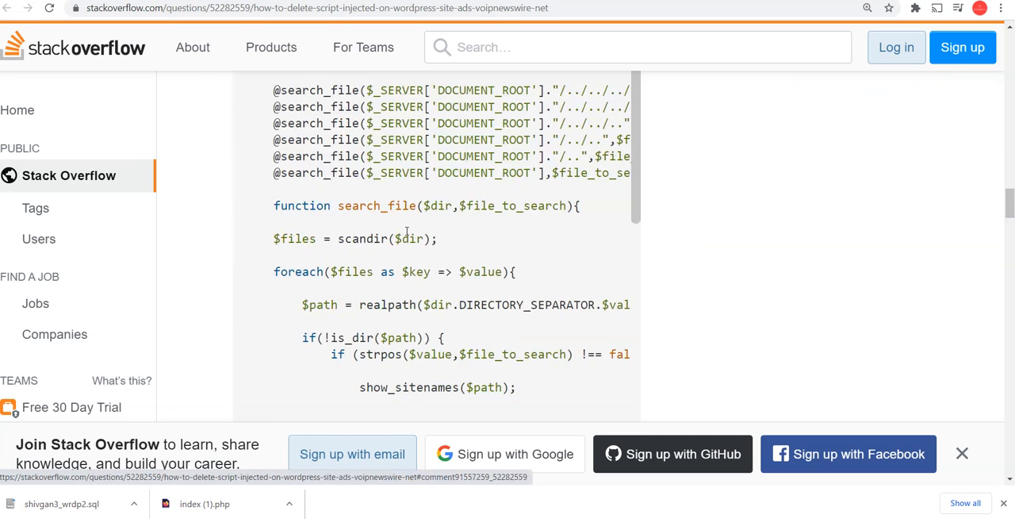
scroll(320, 252, down, 8)
scroll(320, 252, up, 4)
scroll(685, 130, up, 4)
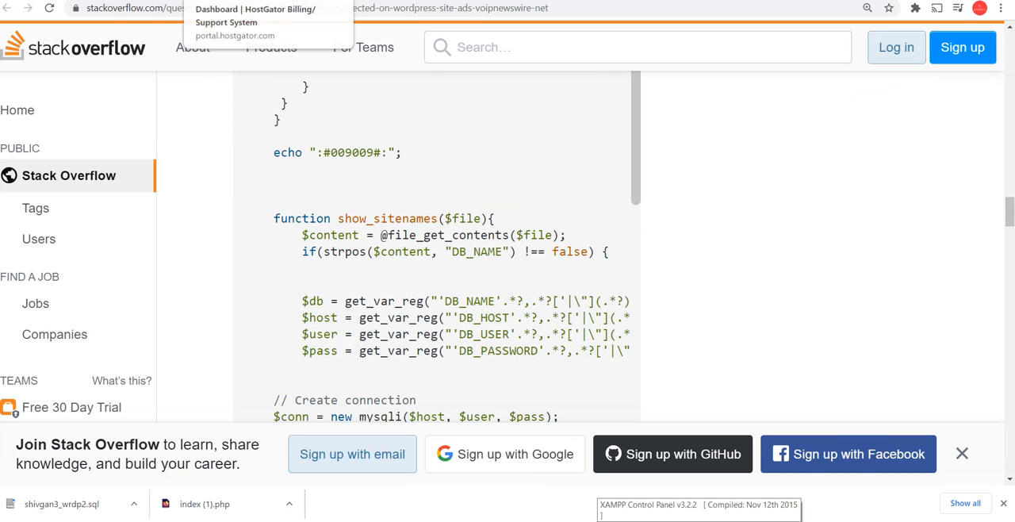
Switch to the local phpMyAdmin on localhost and collapse the phpmyadmin database in the database tree
click(238, 2)
click(333, 2)
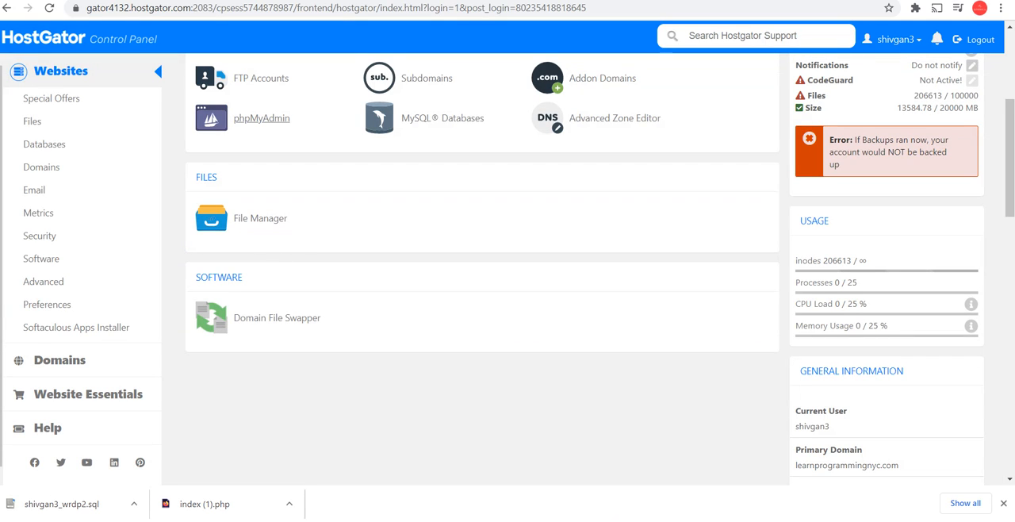
mouse_move(435, 519)
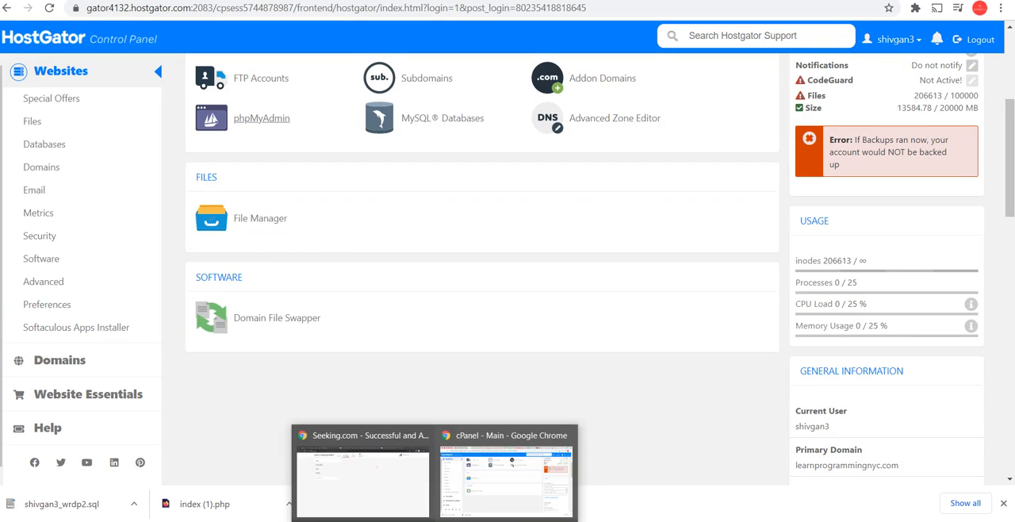
click(394, 498)
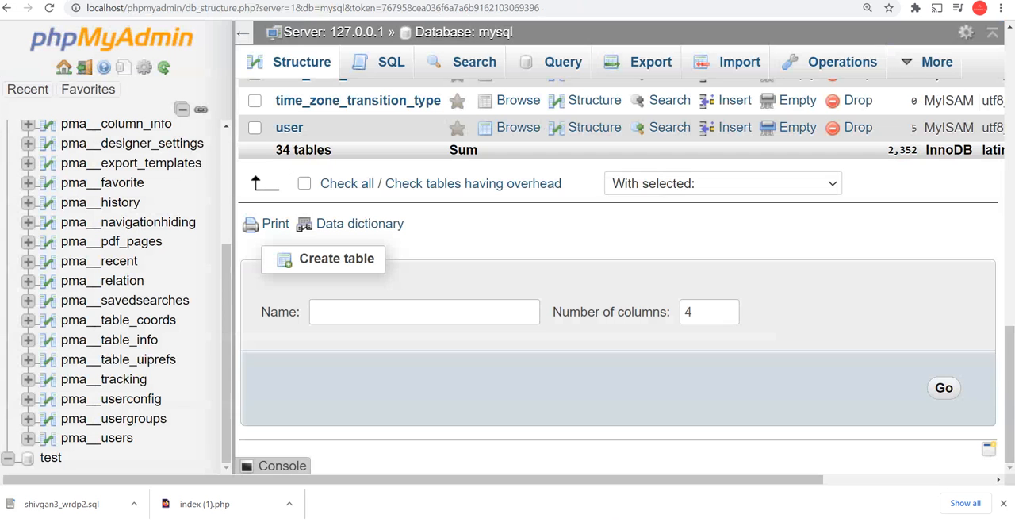
scroll(119, 199, up, 15)
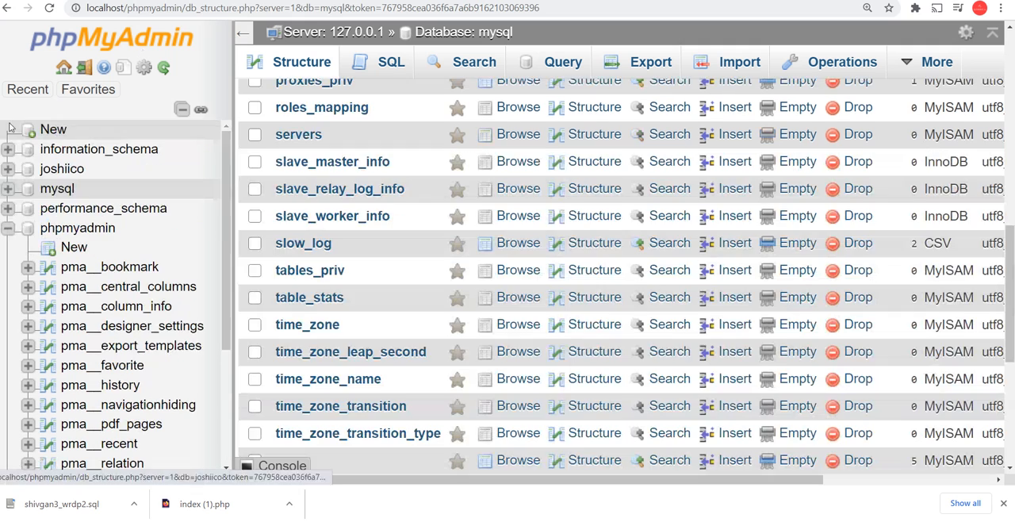
click(7, 228)
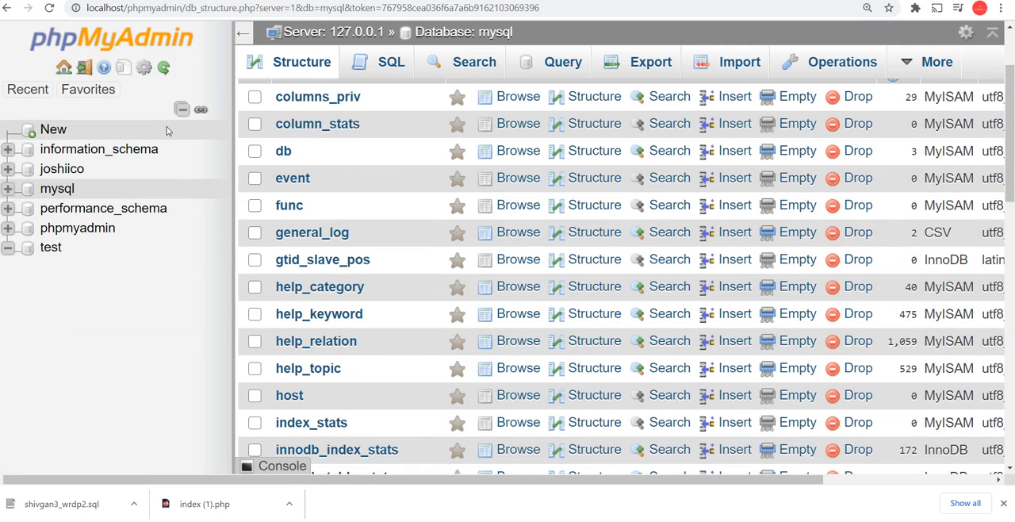
Try to import shivgan3_wrdp2.sql from the Downloads folder into the local mysql database, using the utf-8 character set and SQL format
click(737, 62)
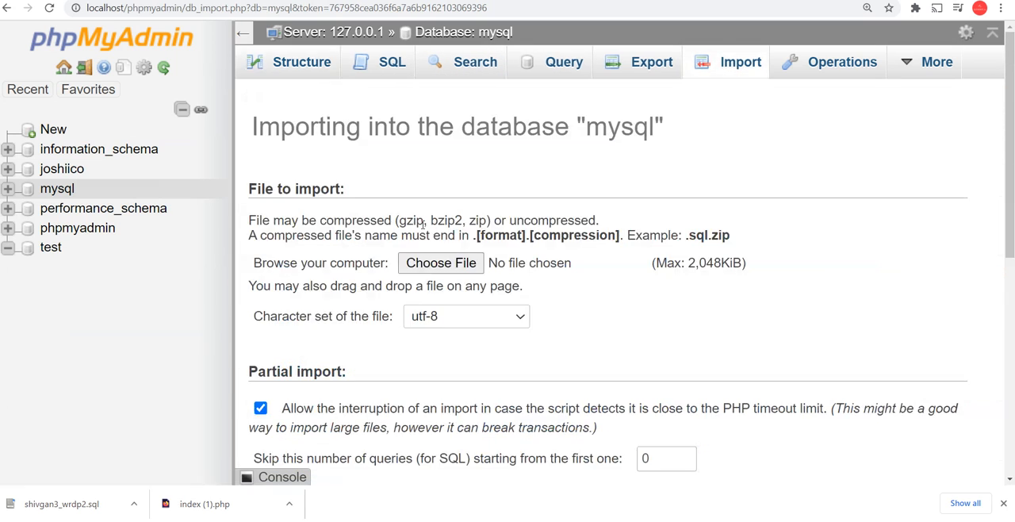
click(439, 268)
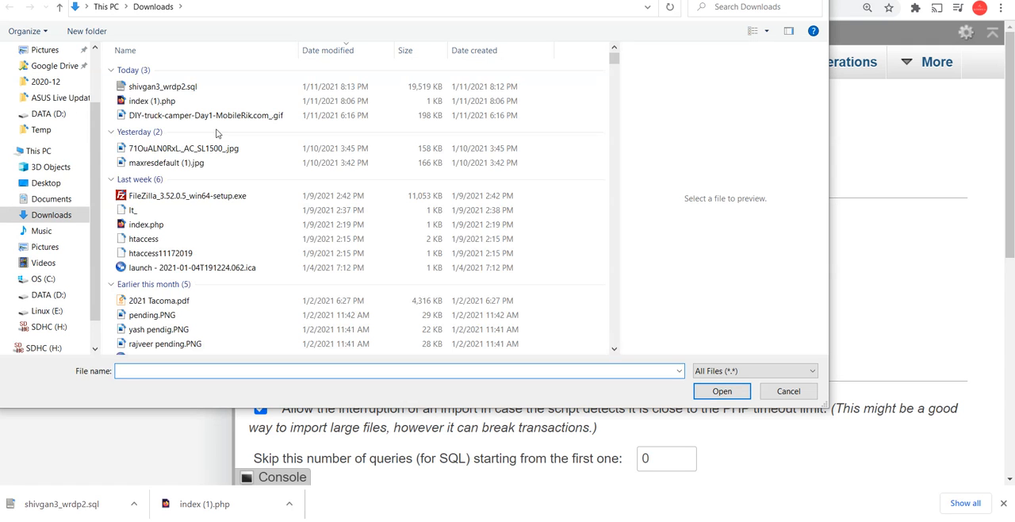
double_click(161, 87)
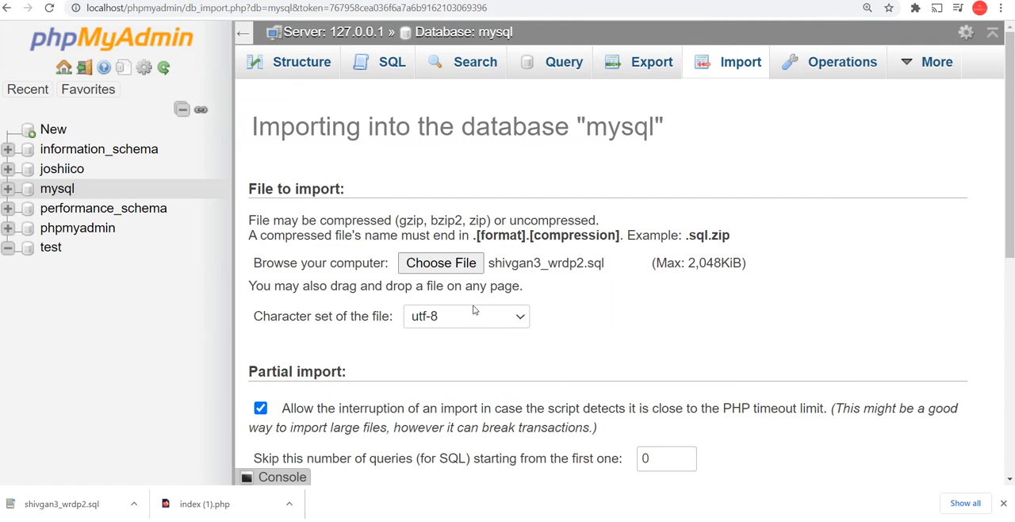
scroll(428, 332, down, 3)
scroll(397, 336, up, 3)
click(434, 316)
click(436, 317)
scroll(436, 318, down, 5)
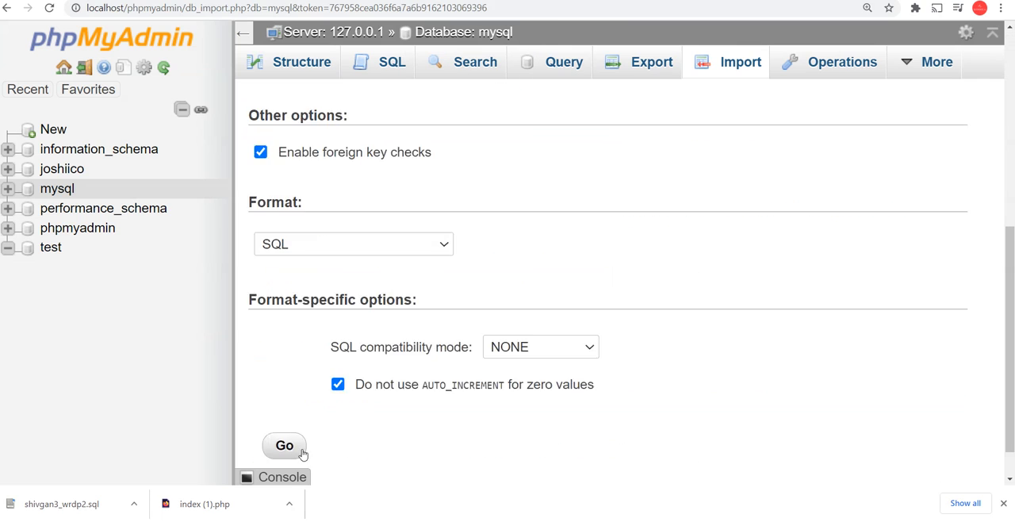
click(288, 402)
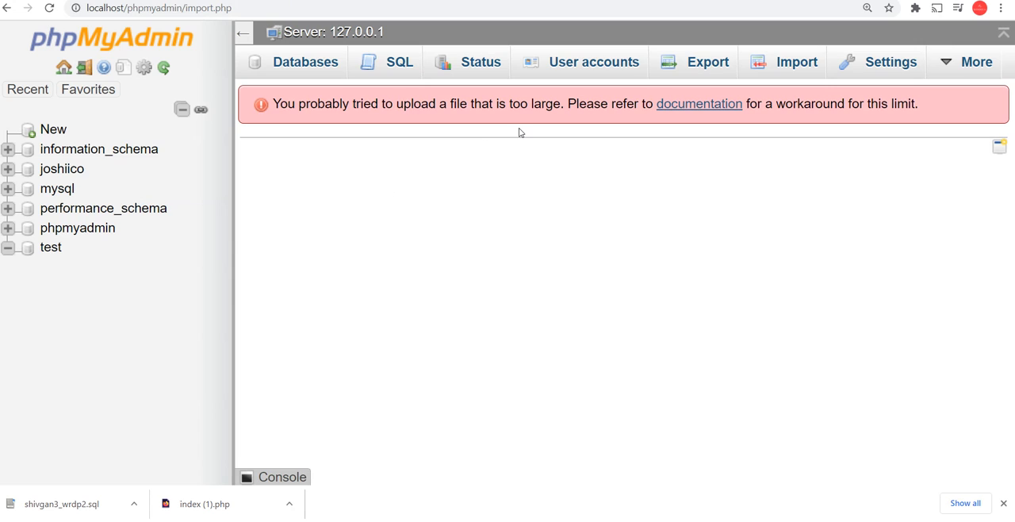
Search Google for the import error message and read the Stack Overflow answer on importing too large a database file through phpMyAdmin
triple_click(547, 104)
right_click(543, 99)
click(603, 124)
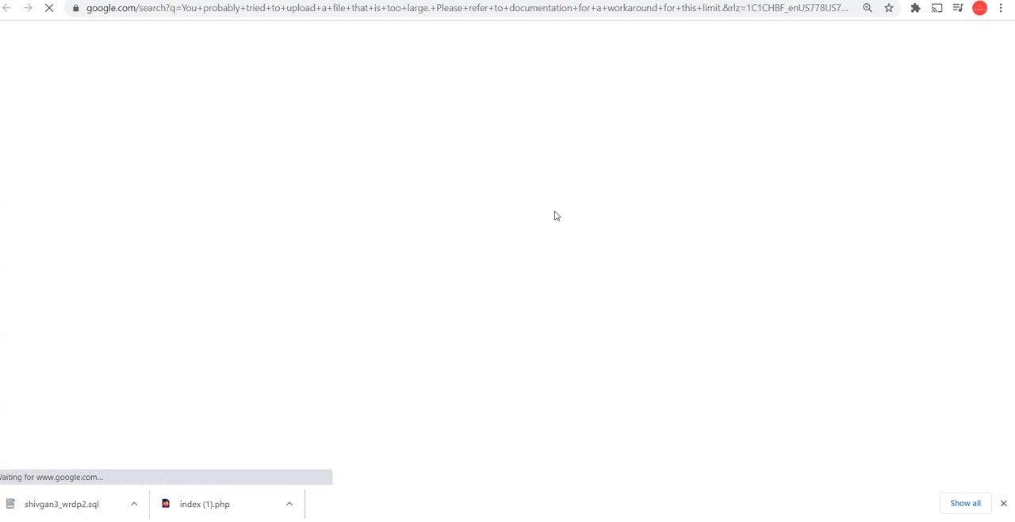
click(306, 172)
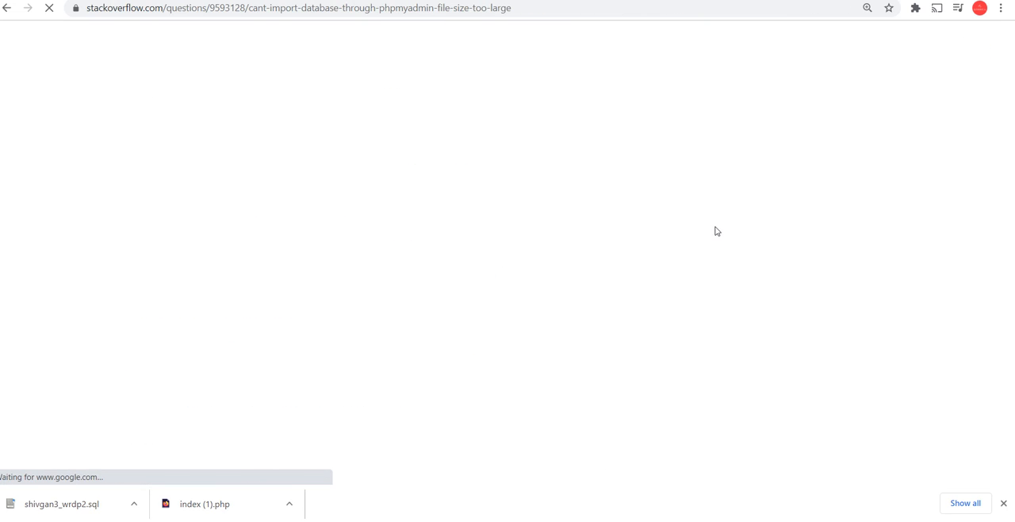
scroll(459, 274, down, 12)
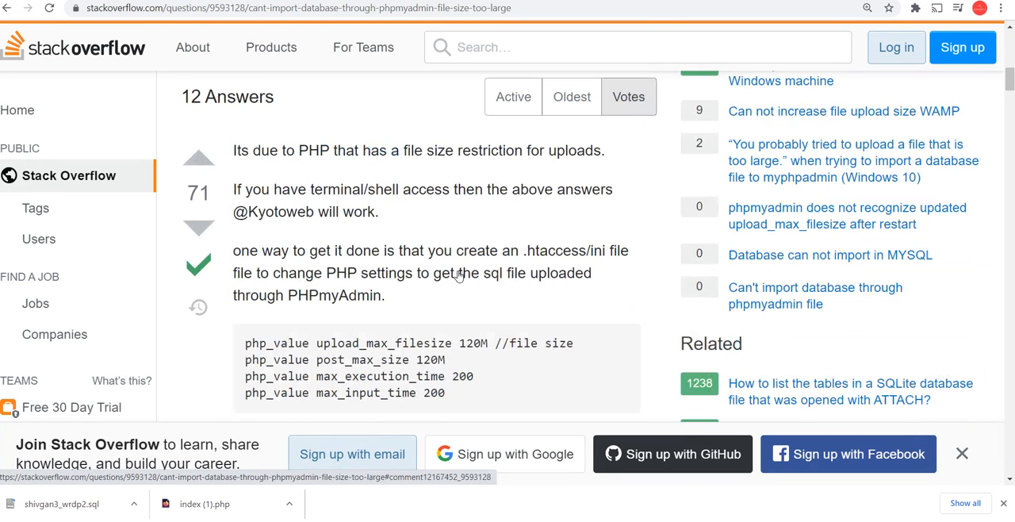
scroll(458, 274, down, 2)
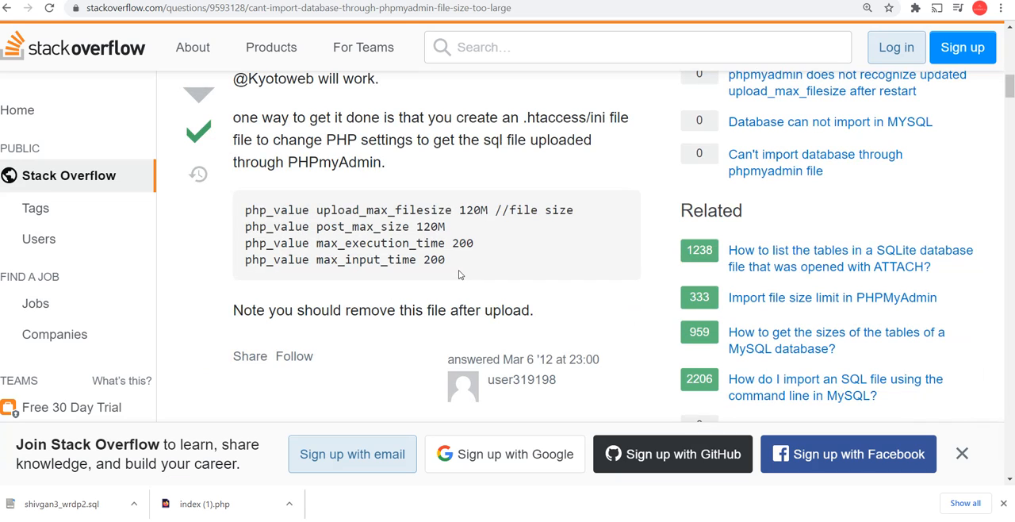
Read the Stack Overflow answers on raising the php.ini upload limits and loading large databases, and check the running modules in the XAMPP Control Panel
scroll(458, 273, up, 2)
scroll(459, 273, down, 17)
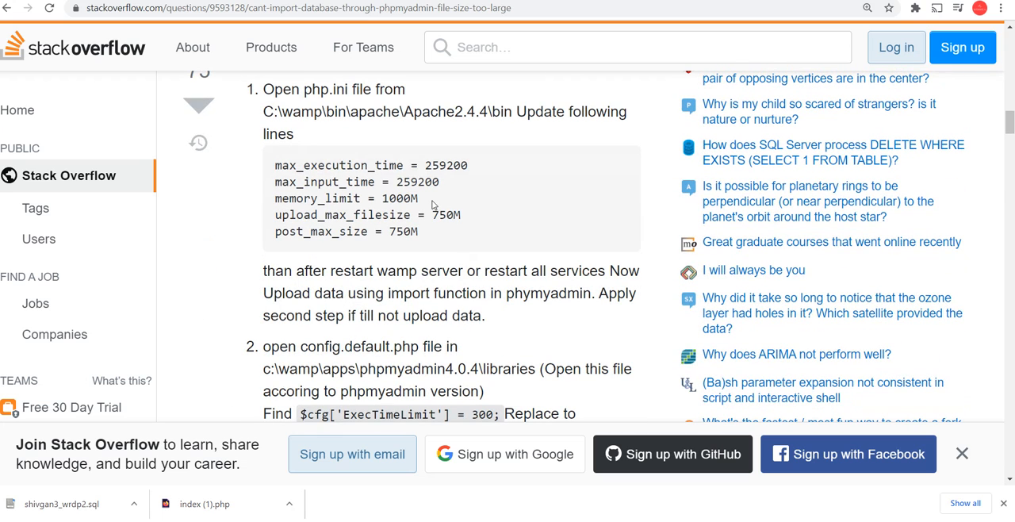
drag(513, 111, 273, 111)
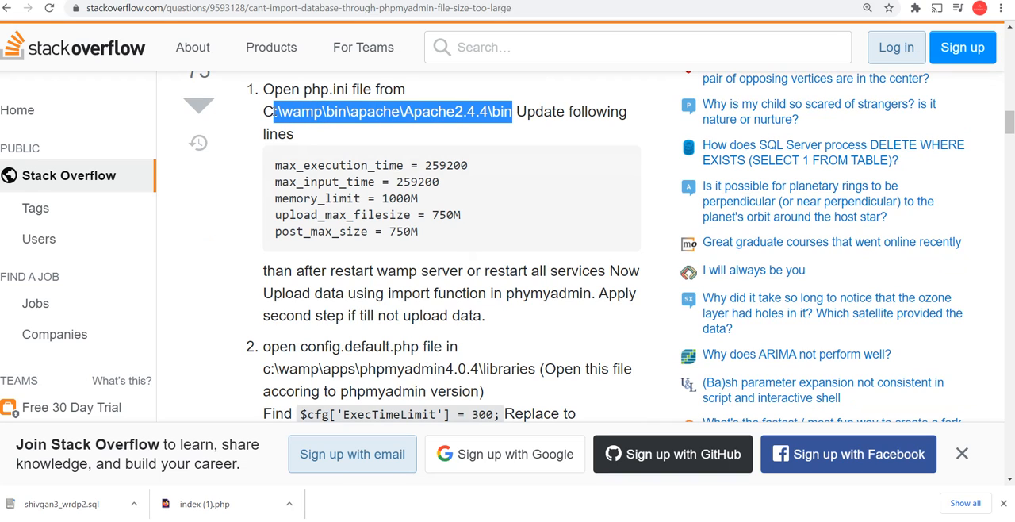
click(448, 109)
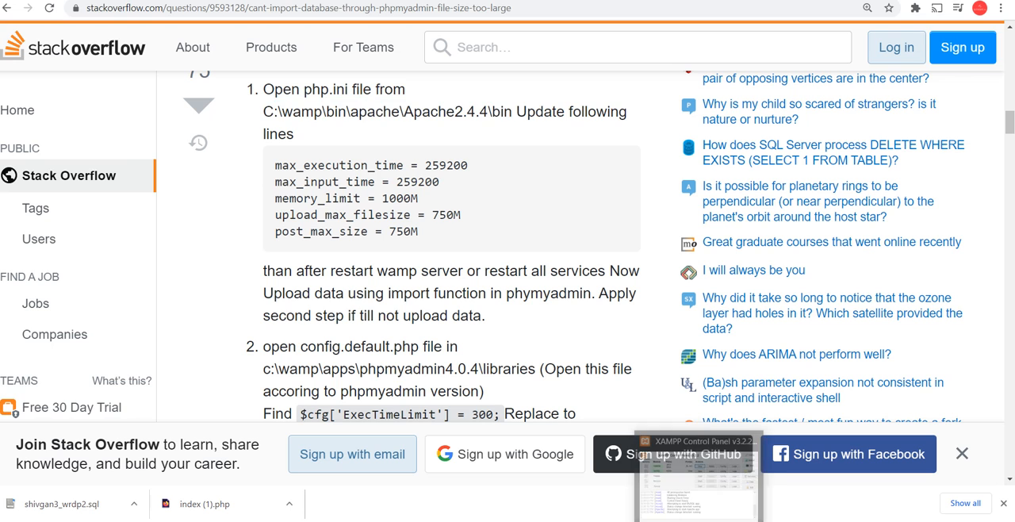
click(701, 520)
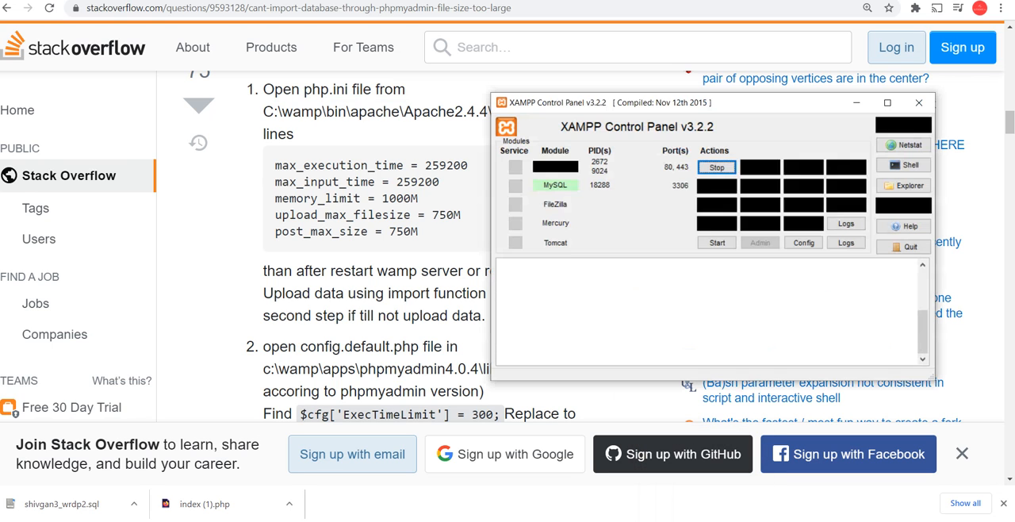
click(311, 265)
scroll(389, 303, down, 5)
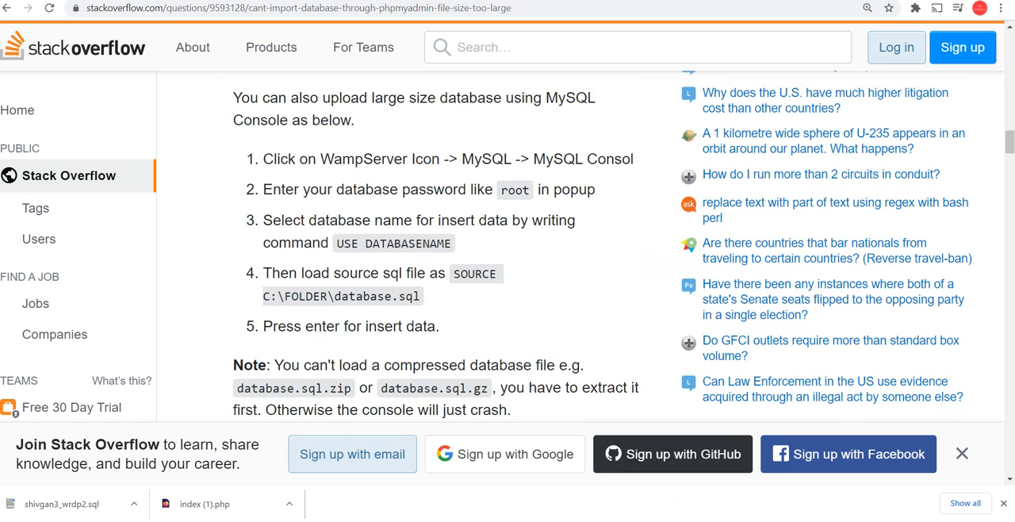
Compress shivgan3_wrdp2.sql in the Downloads folder into shivgan3_wrdp2.zip with 7-Zip, keeping the zip format and Normal compression level
click(400, 520)
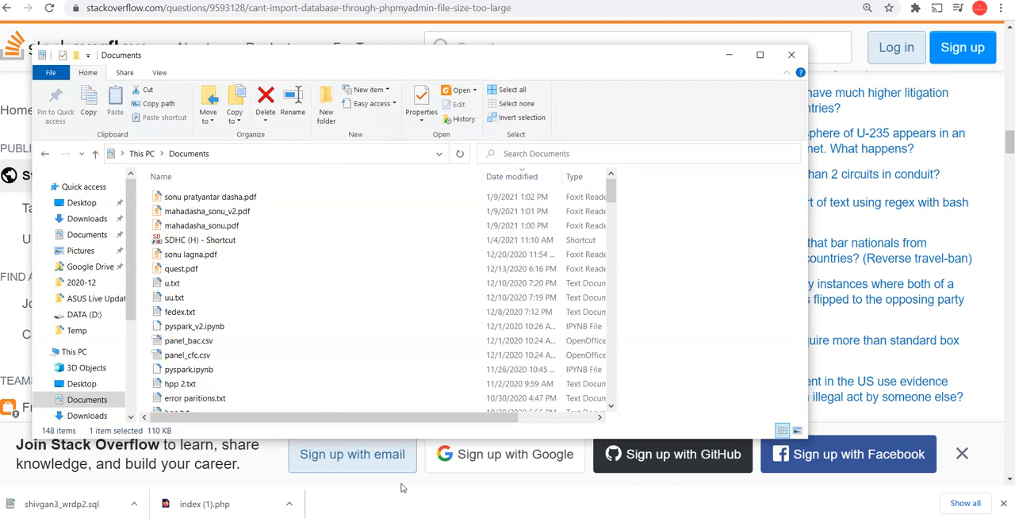
click(86, 415)
click(202, 213)
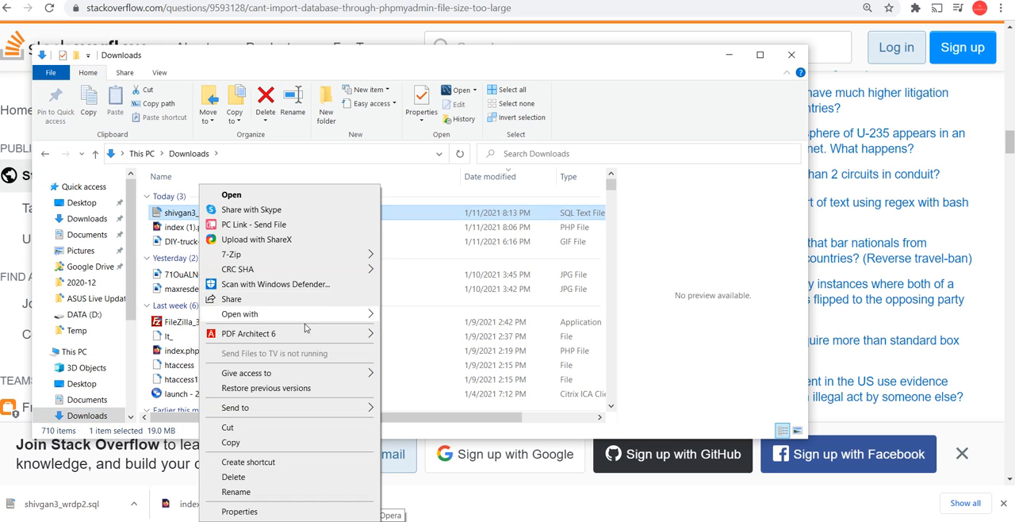
click(432, 255)
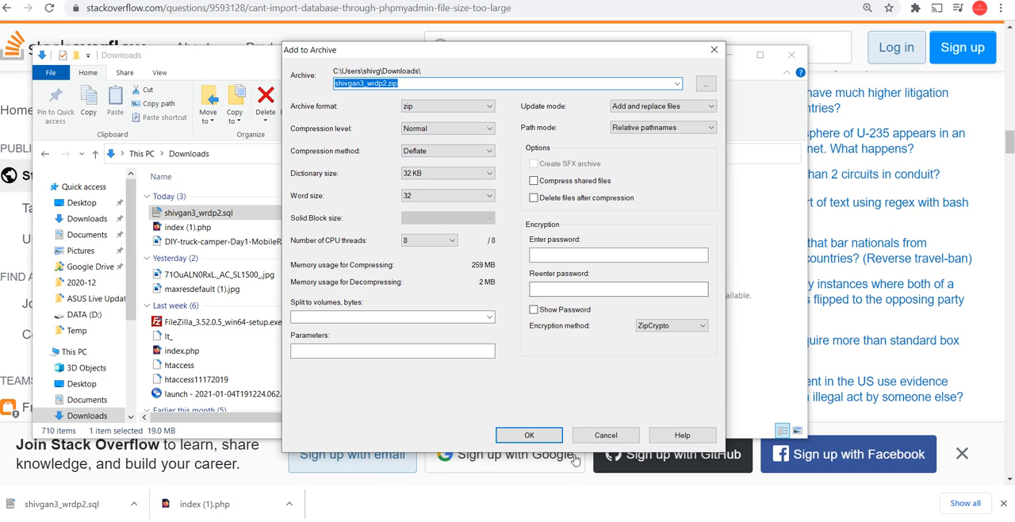
click(549, 435)
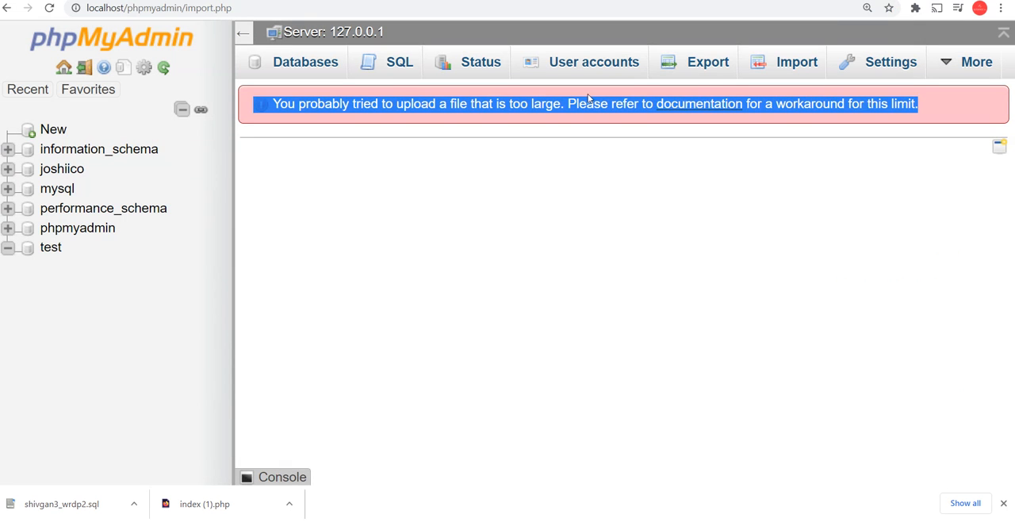
Try to import shivgan3_wrdp2.zip at server level in the local phpMyAdmin with the utf-8 character set, and read the returned SQL query and message
click(382, 112)
click(782, 65)
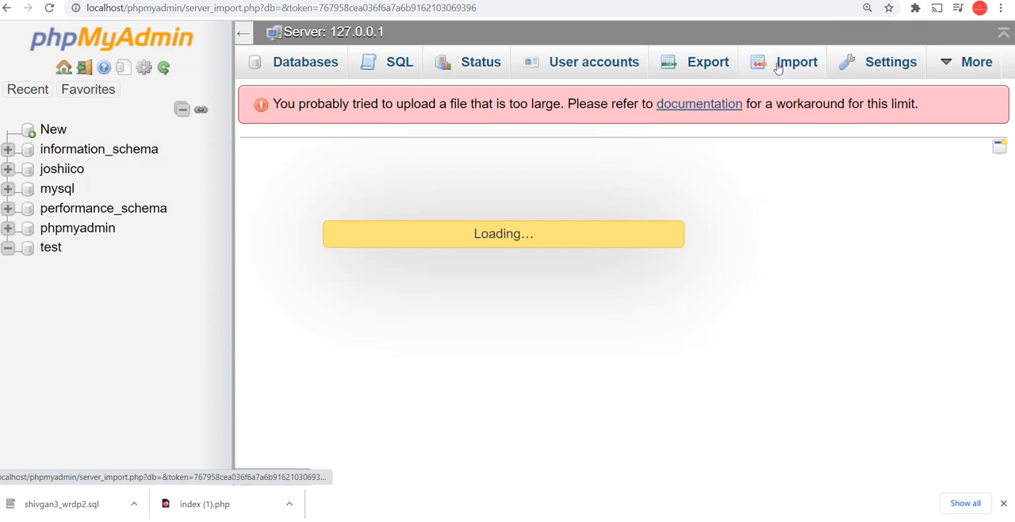
click(474, 266)
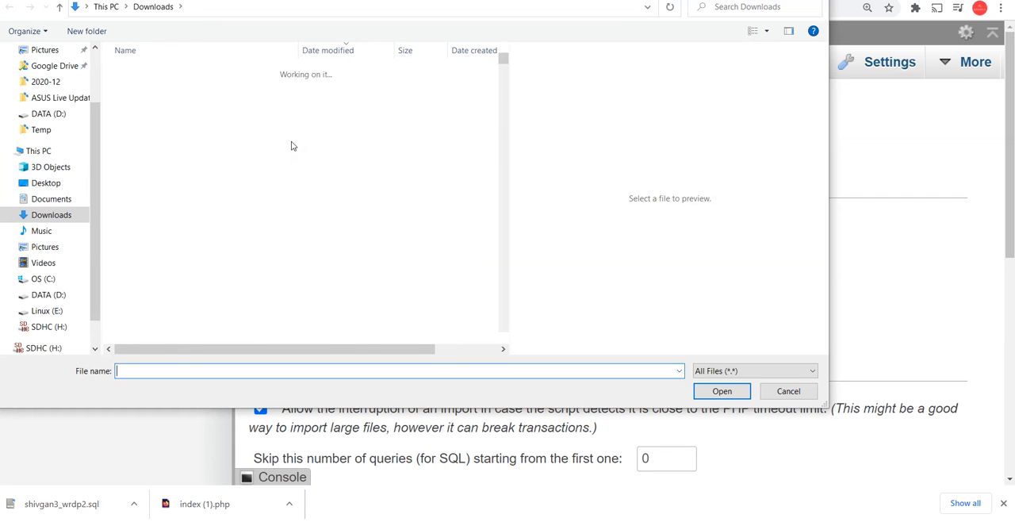
double_click(192, 90)
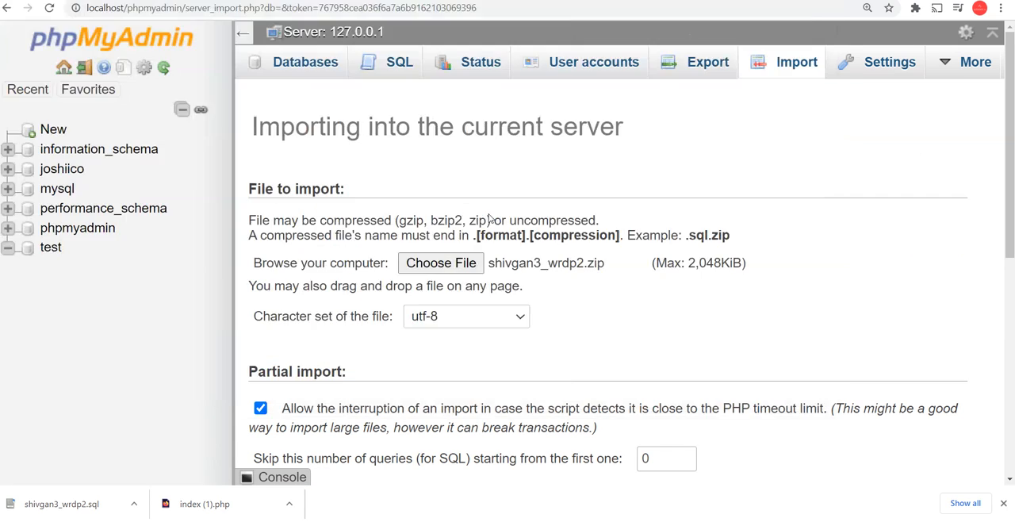
scroll(437, 319, down, 5)
click(282, 453)
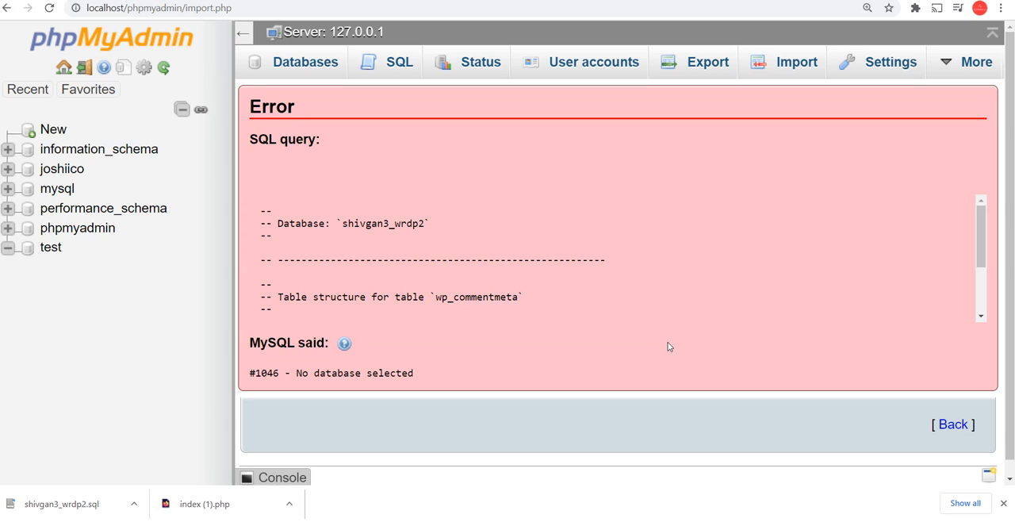
scroll(668, 347, down, 1)
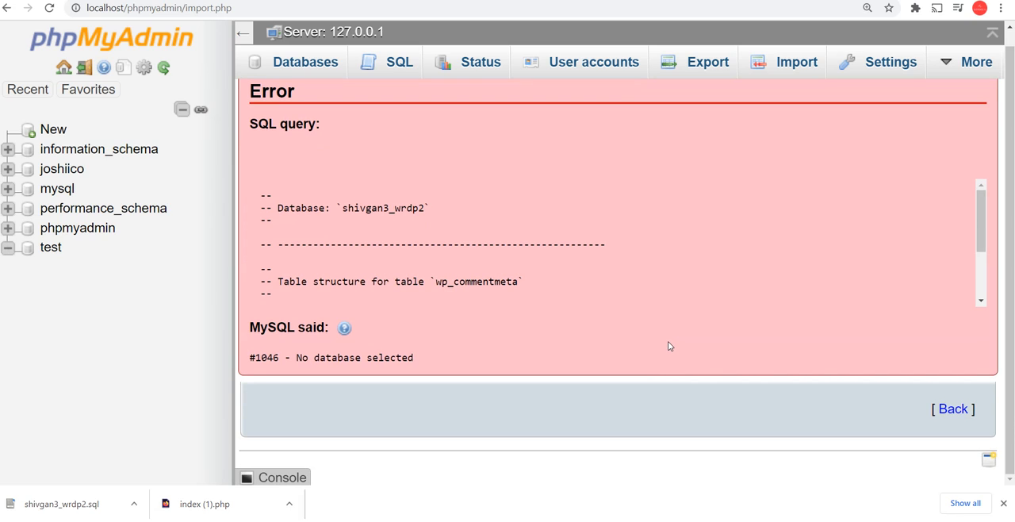
scroll(539, 285, down, 3)
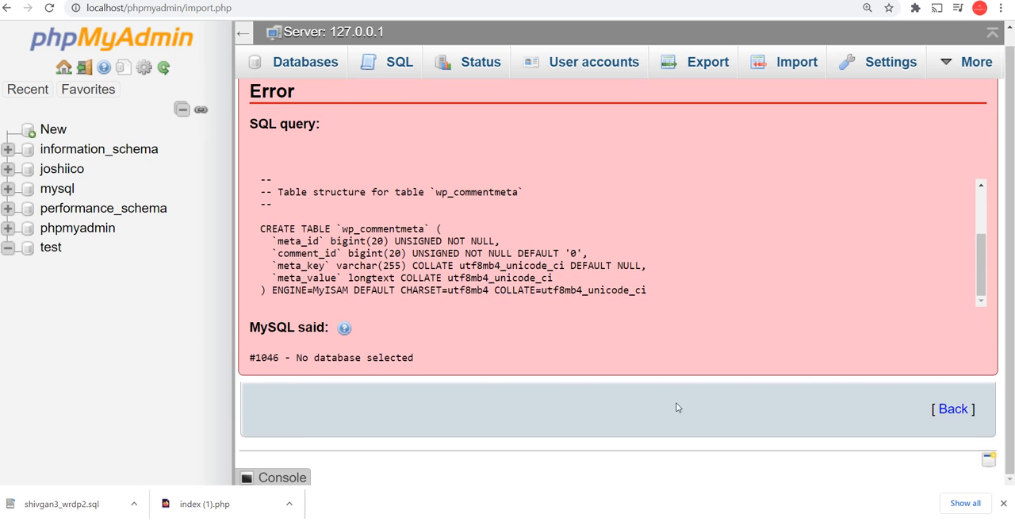
scroll(966, 280, up, 3)
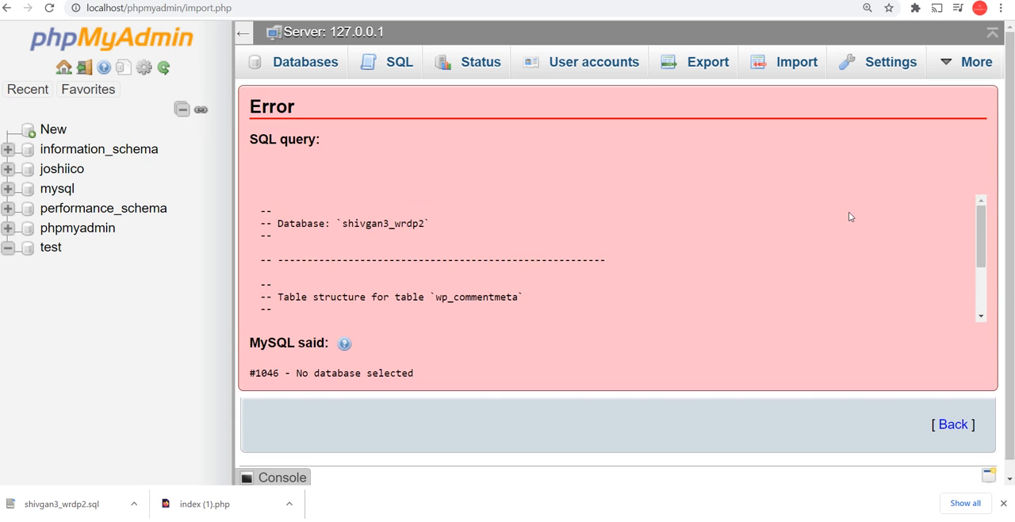
scroll(779, 243, down, 1)
scroll(655, 255, down, 2)
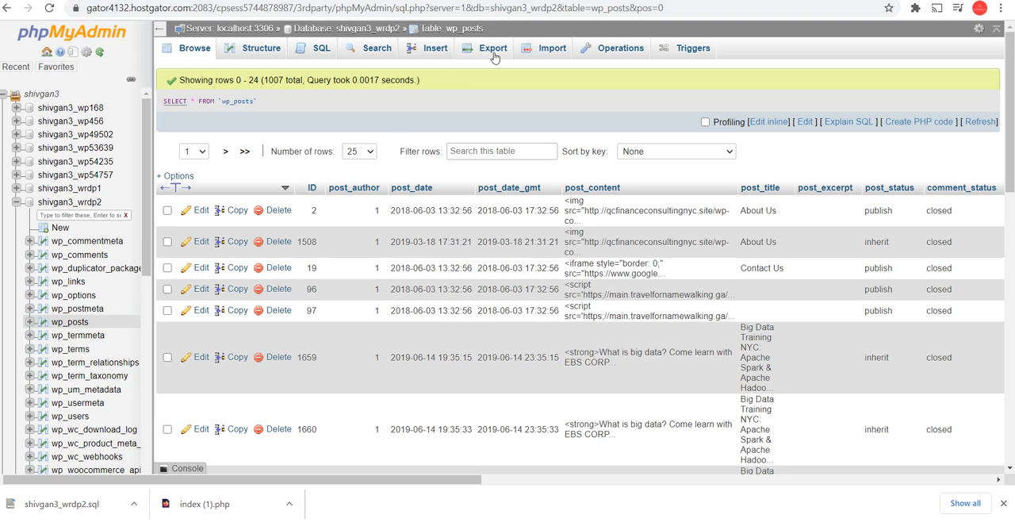
Set up a custom SQL export of the wp_posts table in HostGator's phpMyAdmin, adding the DROP TABLE / TRIGGER statement
click(493, 50)
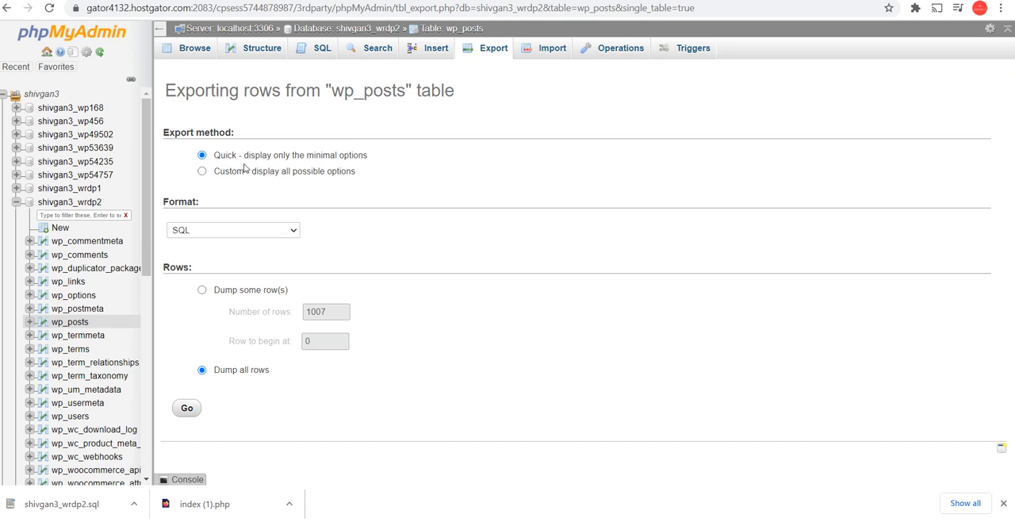
click(202, 172)
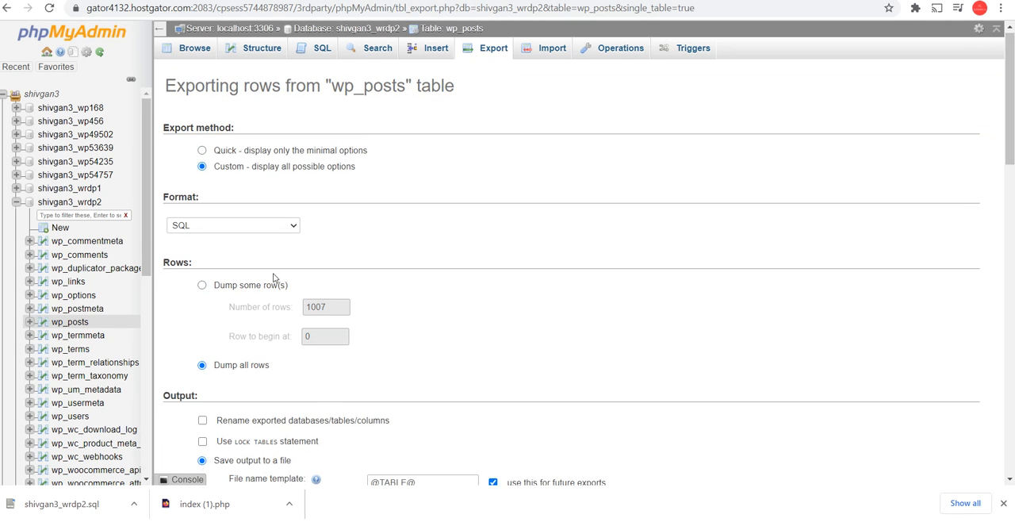
scroll(272, 273, down, 4)
scroll(312, 287, up, 1)
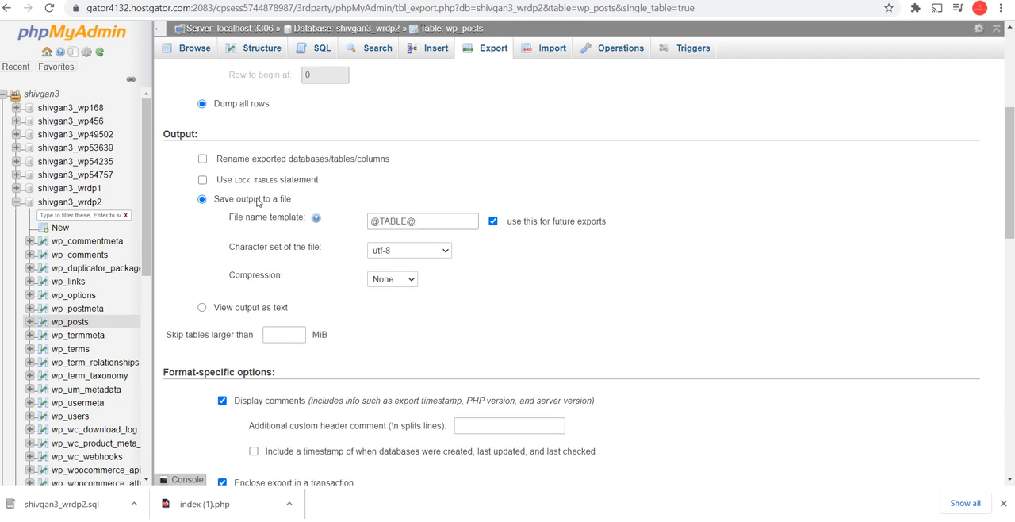
scroll(206, 163, down, 3)
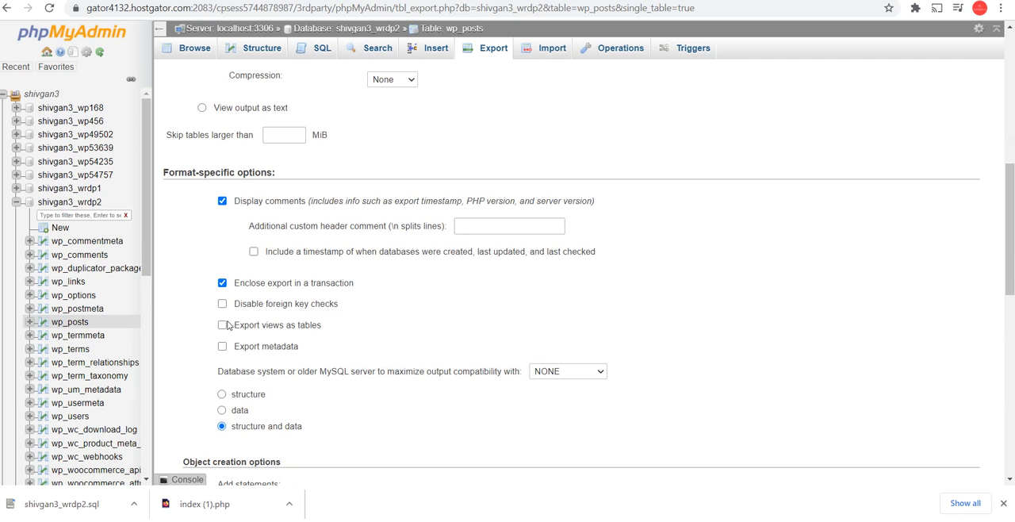
scroll(231, 319, down, 2)
scroll(227, 288, down, 3)
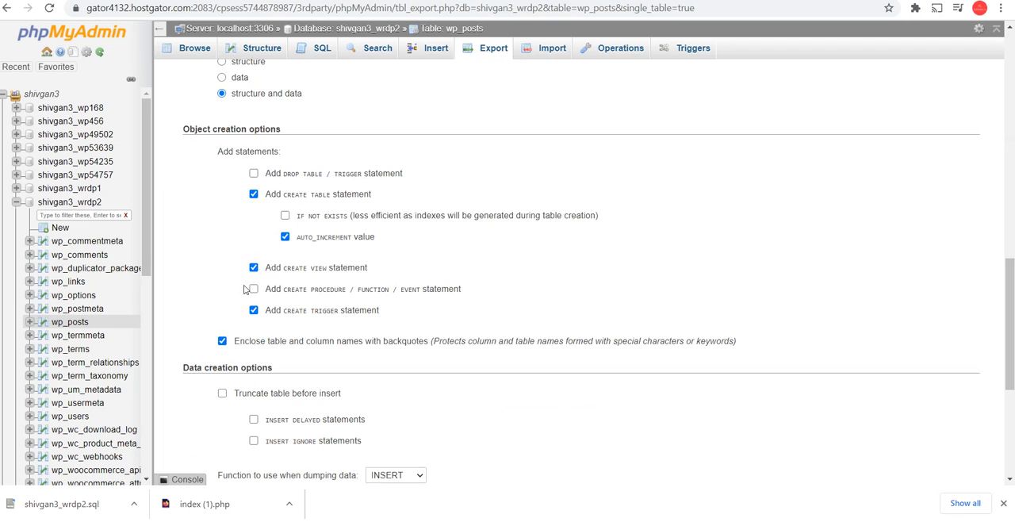
scroll(270, 210, down, 2)
scroll(270, 209, down, 3)
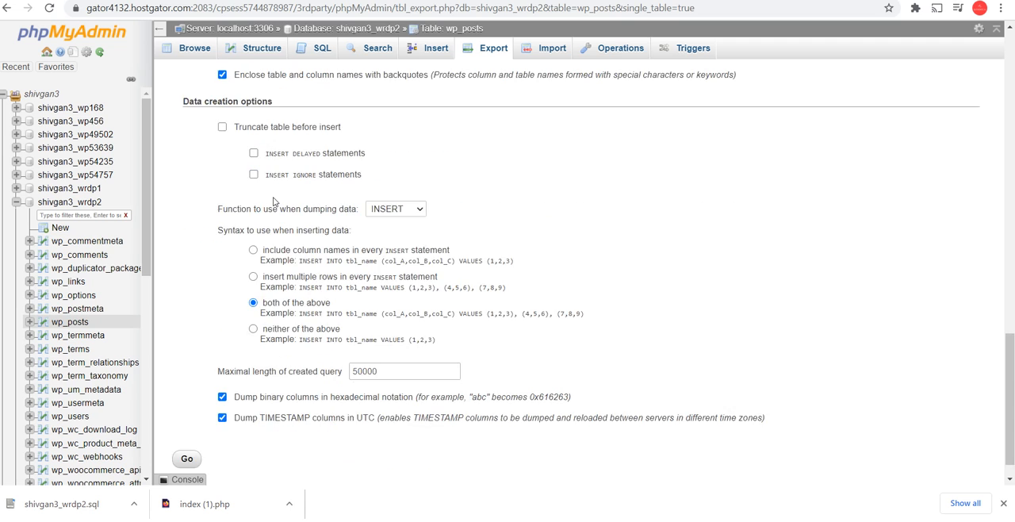
scroll(297, 325, up, 10)
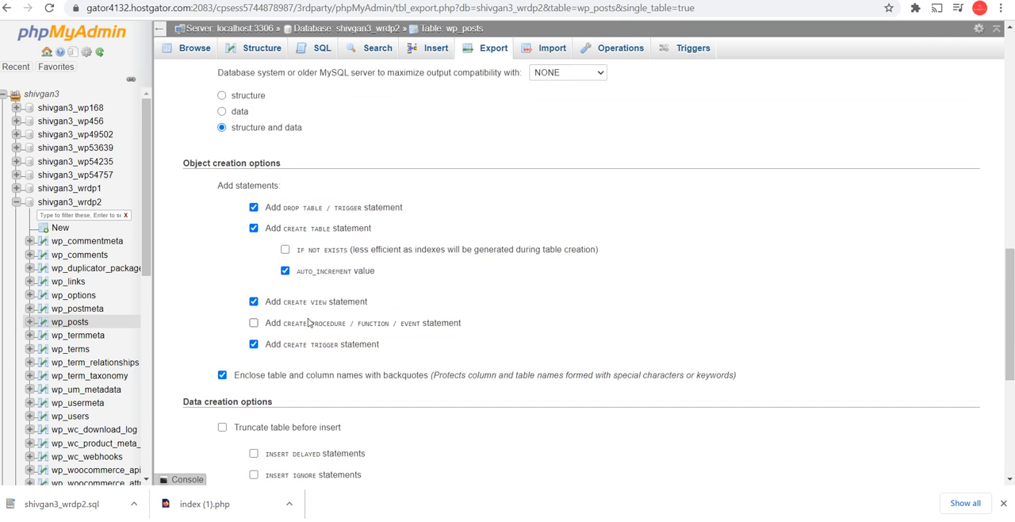
Include metadata and the CREATE PROCEDURE / FUNCTION / EVENT statement in the wp_posts export, and download it as wp_posts.sql
scroll(323, 314, down, 3)
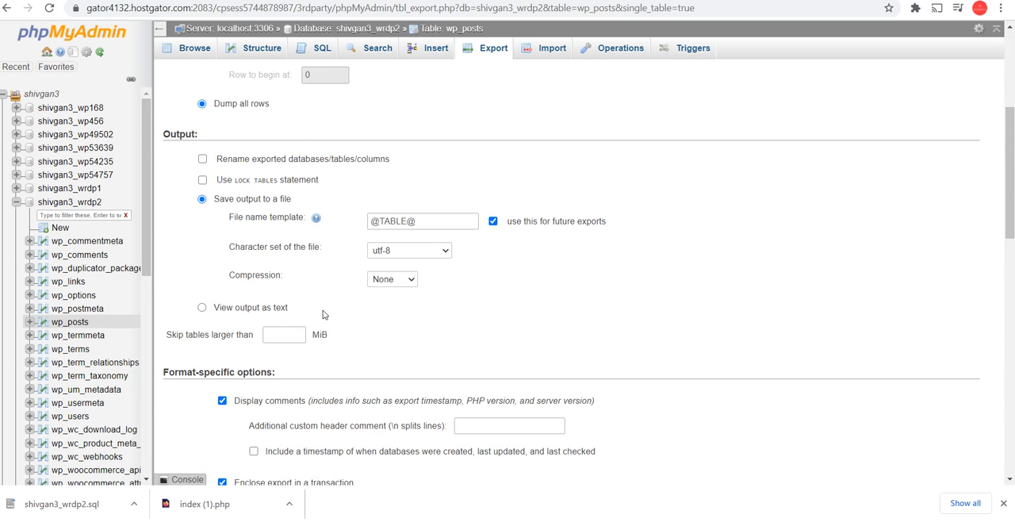
scroll(322, 315, up, 2)
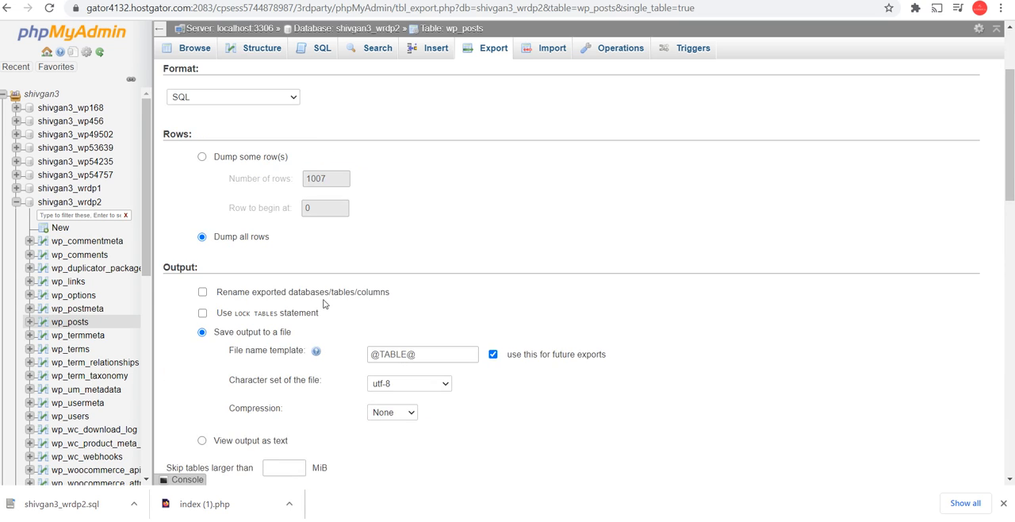
scroll(323, 303, up, 2)
scroll(322, 303, down, 8)
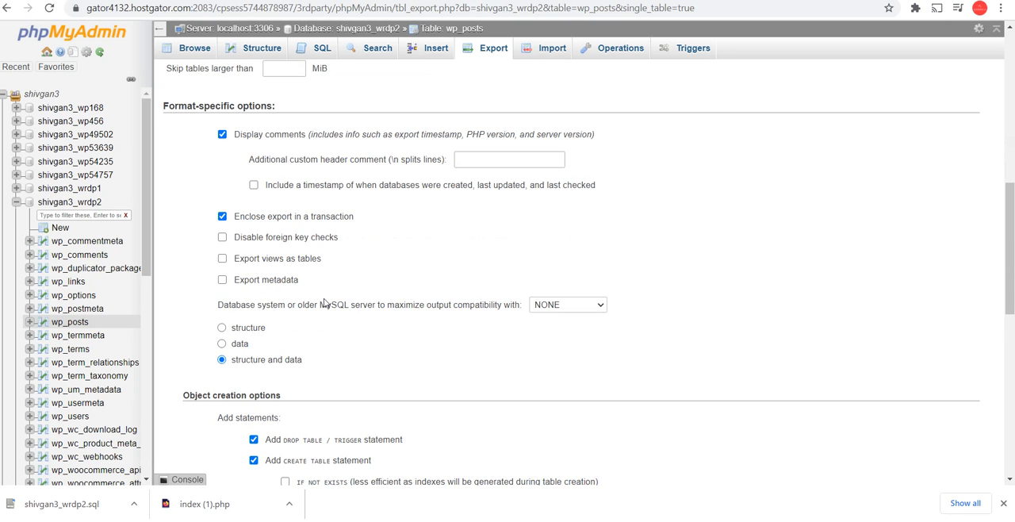
scroll(324, 303, down, 3)
scroll(324, 301, up, 1)
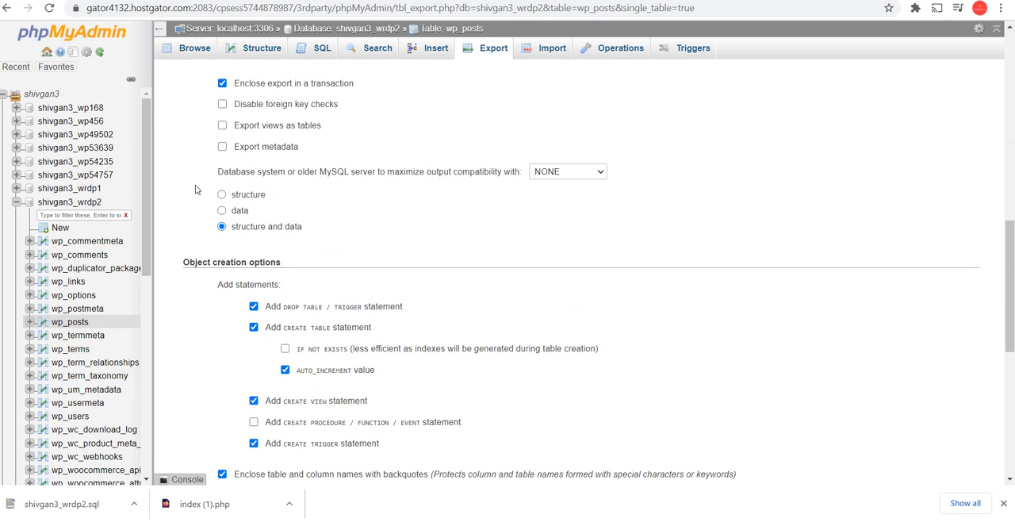
click(222, 146)
scroll(299, 213, down, 4)
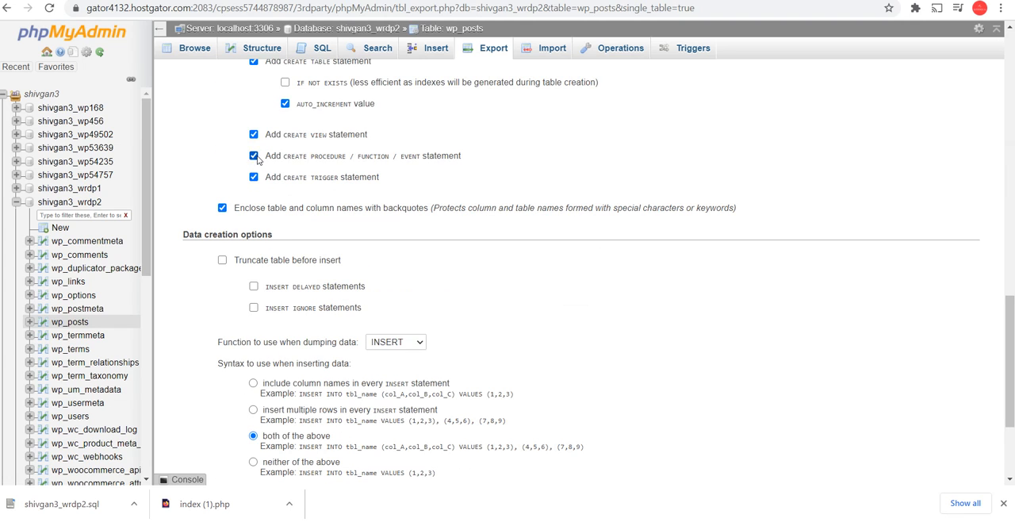
scroll(286, 260, down, 2)
click(196, 428)
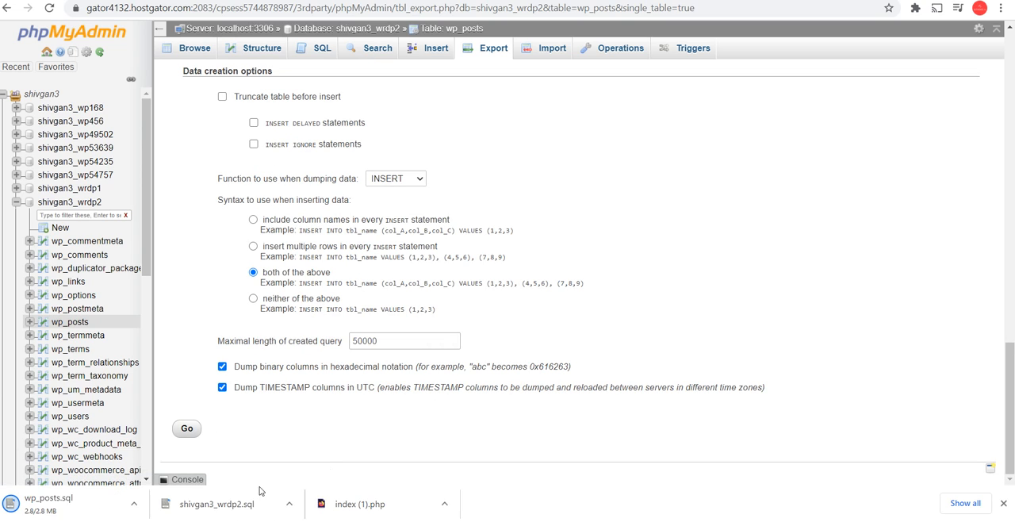
Locate the downloaded wp_posts.sql in its folder and compress it into wp_posts.zip with 7-Zip
click(131, 505)
click(173, 457)
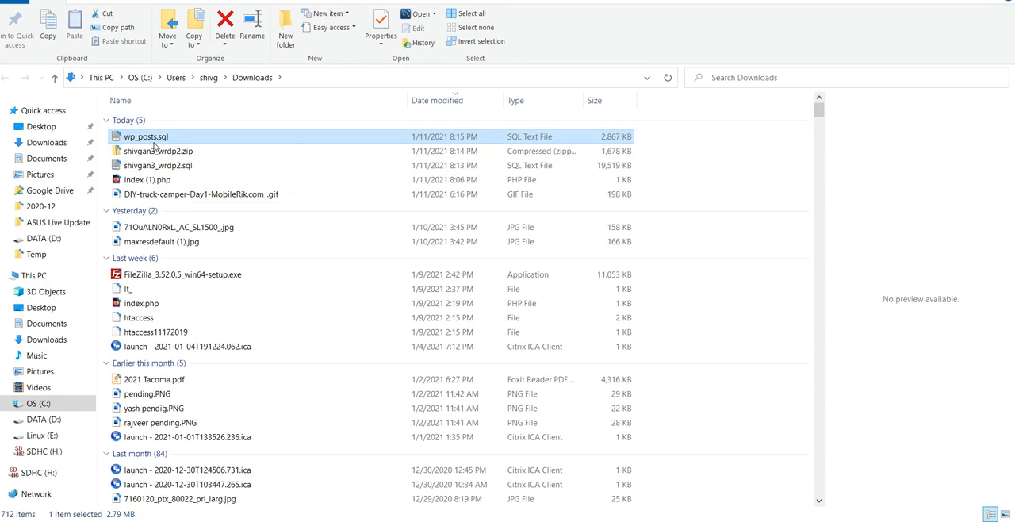
right_click(153, 141)
mouse_move(234, 212)
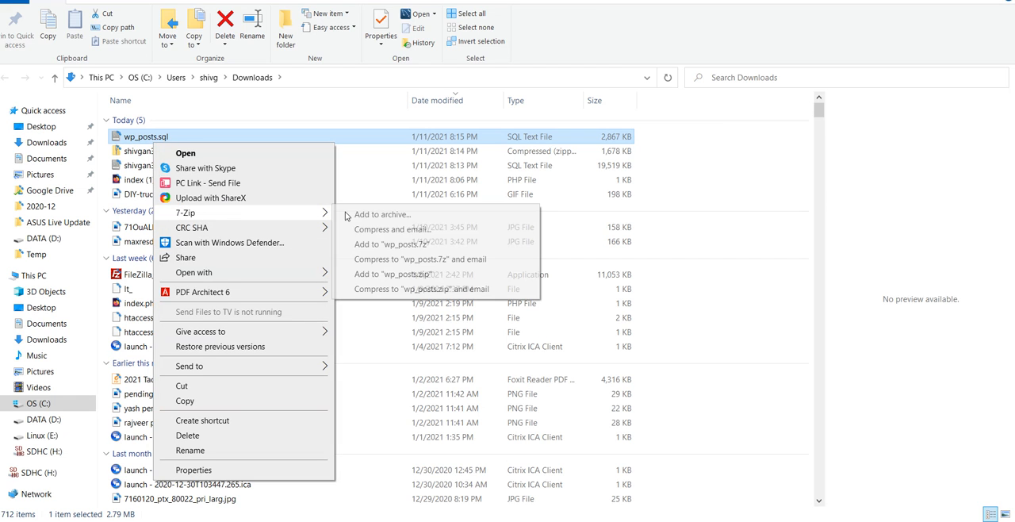
click(373, 215)
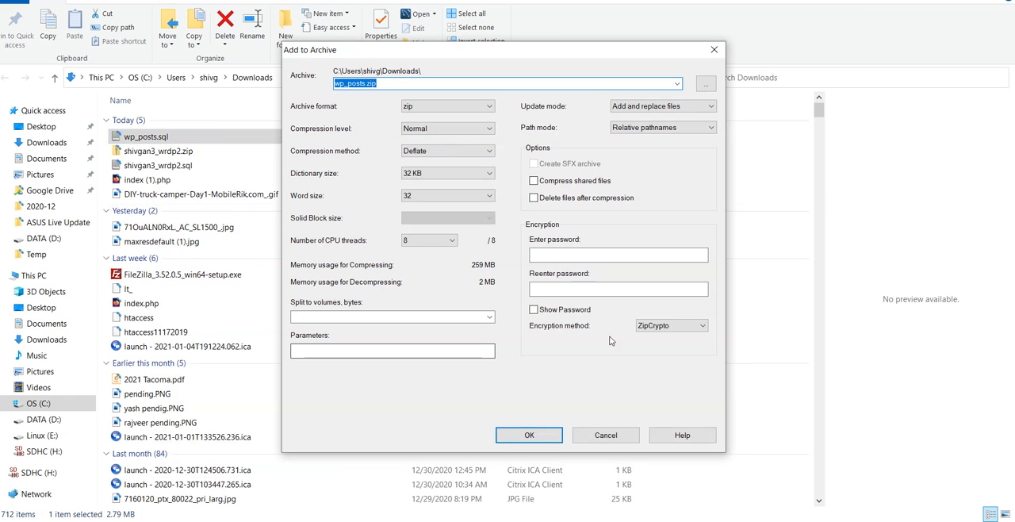
click(530, 435)
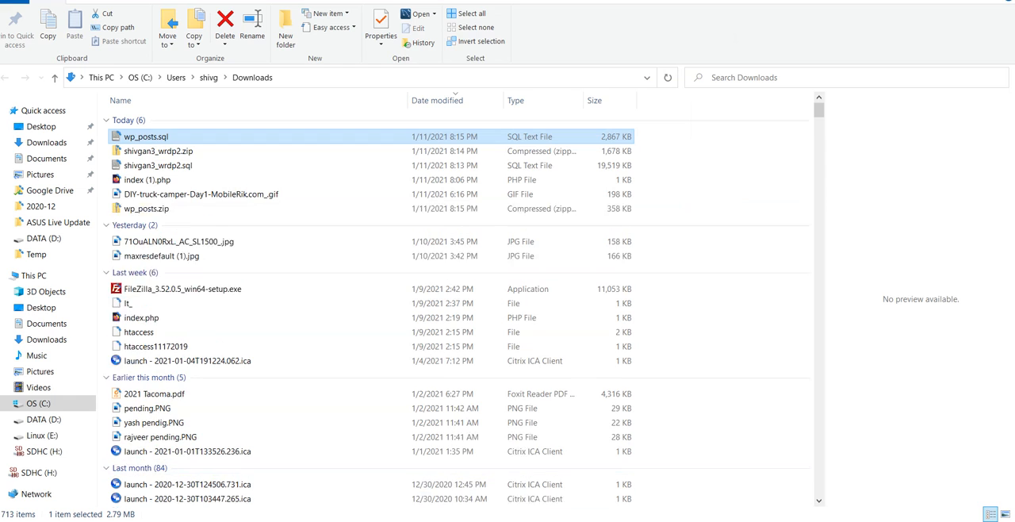
Try to import wp_posts.zip at server level in the local phpMyAdmin, and read the returned SQL query and message
click(436, 520)
click(509, 476)
key(ctrl+Tab)
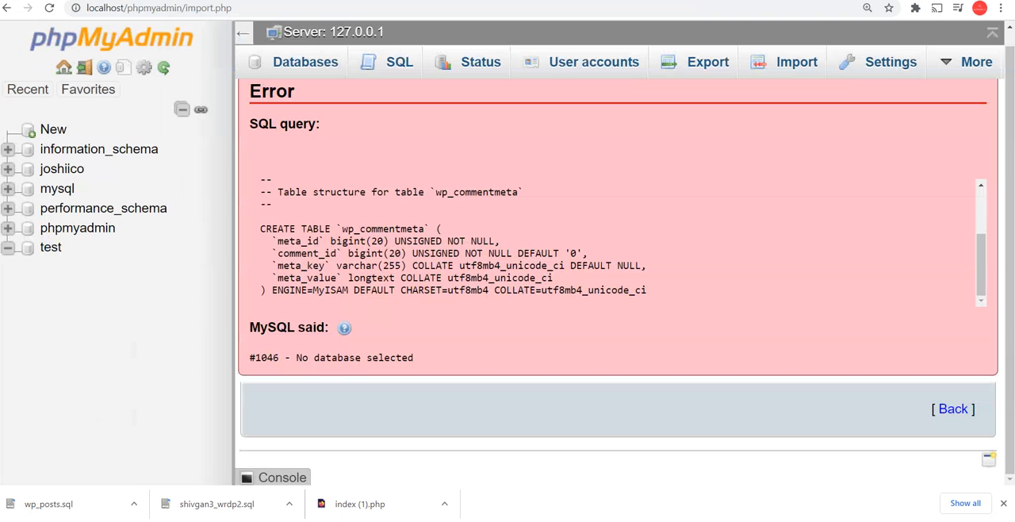
click(953, 409)
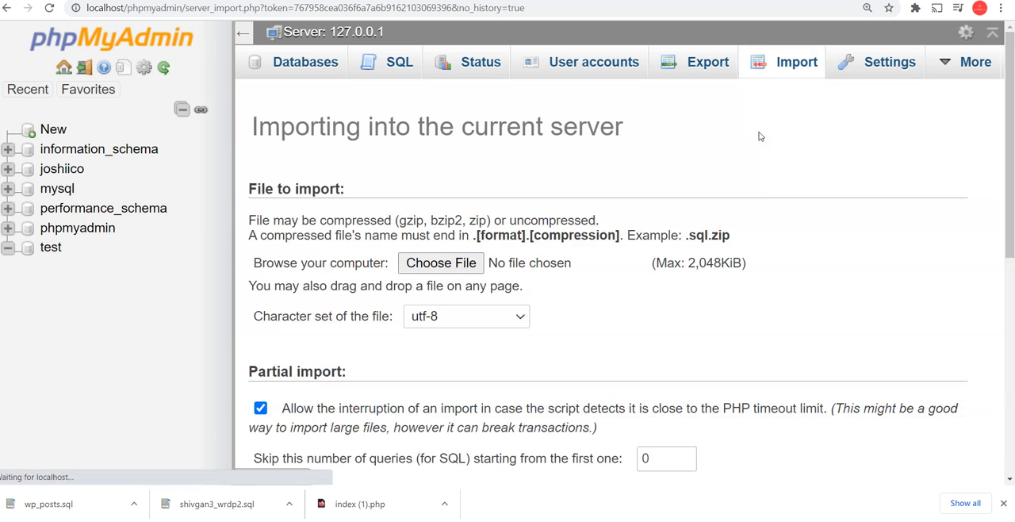
click(434, 267)
double_click(201, 92)
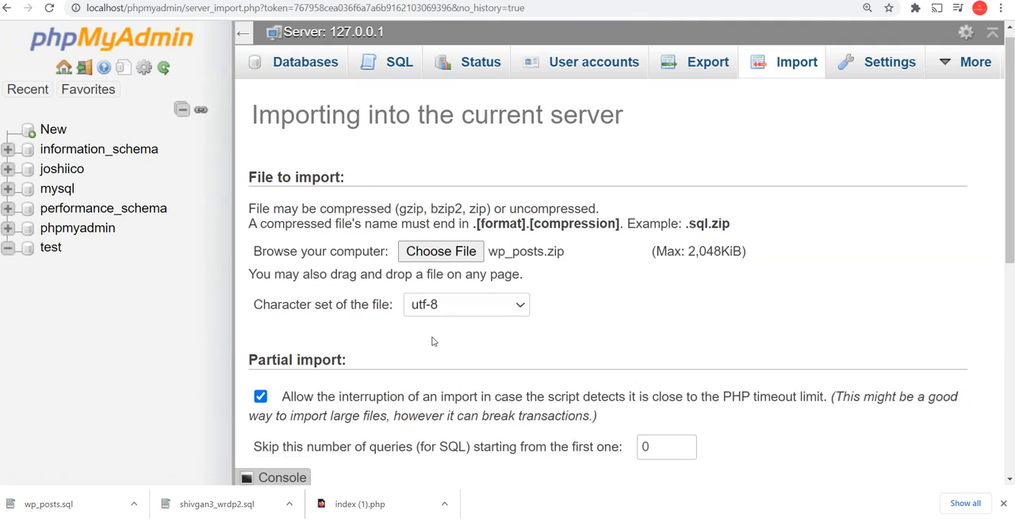
scroll(321, 428, down, 4)
scroll(311, 461, down, 2)
click(285, 400)
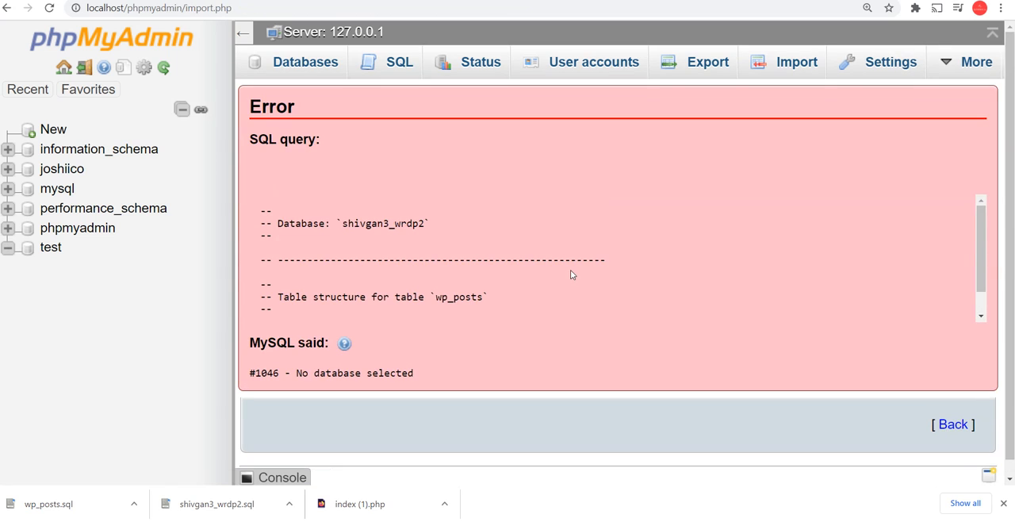
scroll(492, 273, down, 1)
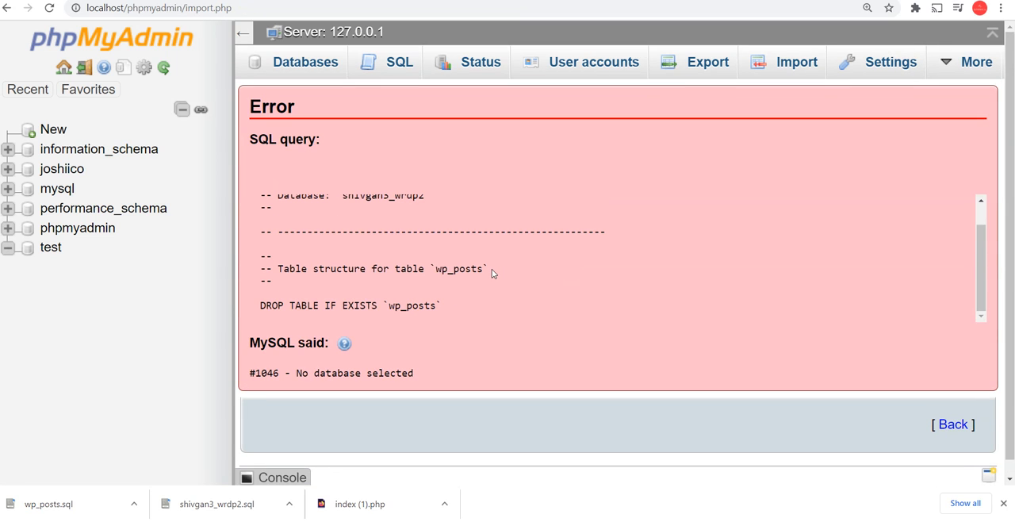
scroll(358, 386, down, 1)
scroll(353, 358, up, 1)
scroll(790, 271, up, 1)
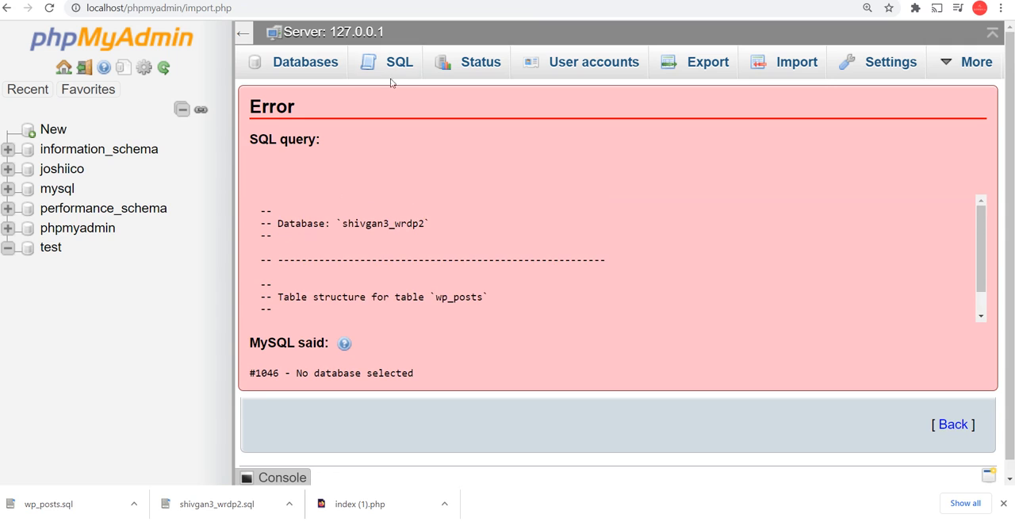
click(775, 54)
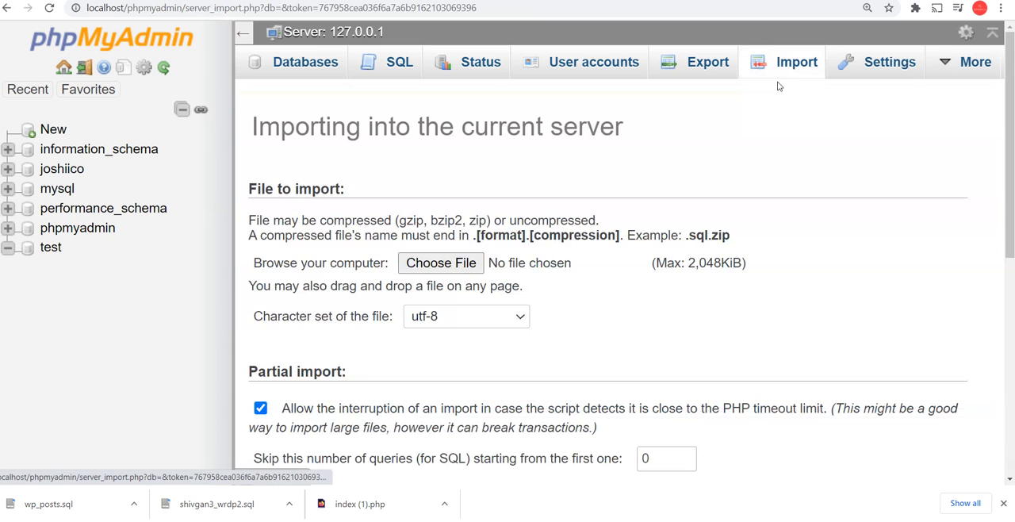
click(441, 262)
double_click(184, 87)
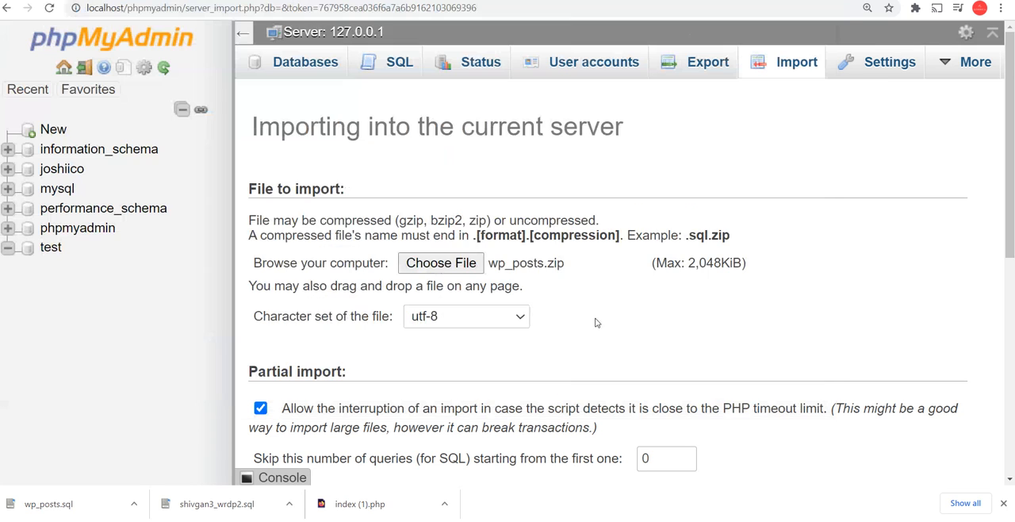
scroll(596, 322, down, 5)
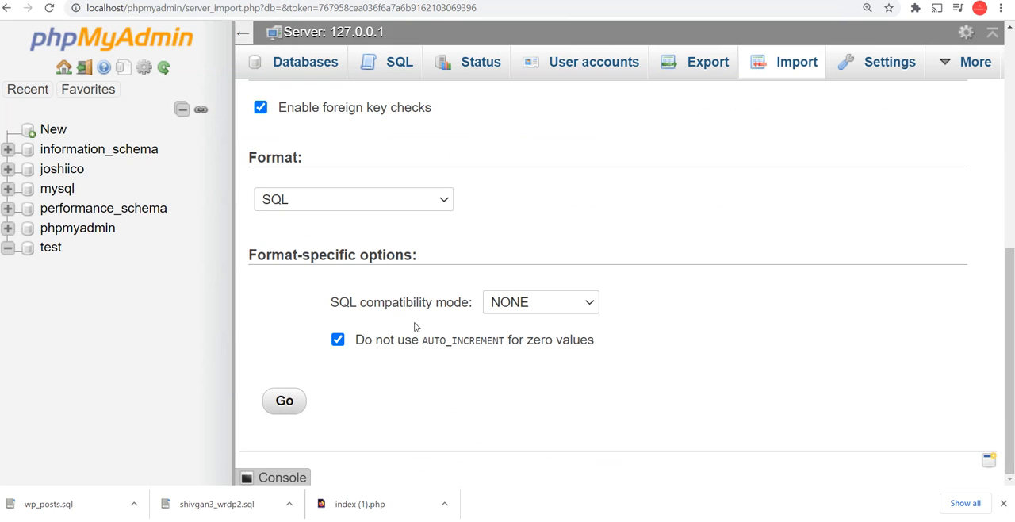
click(575, 305)
click(399, 274)
scroll(383, 323, up, 2)
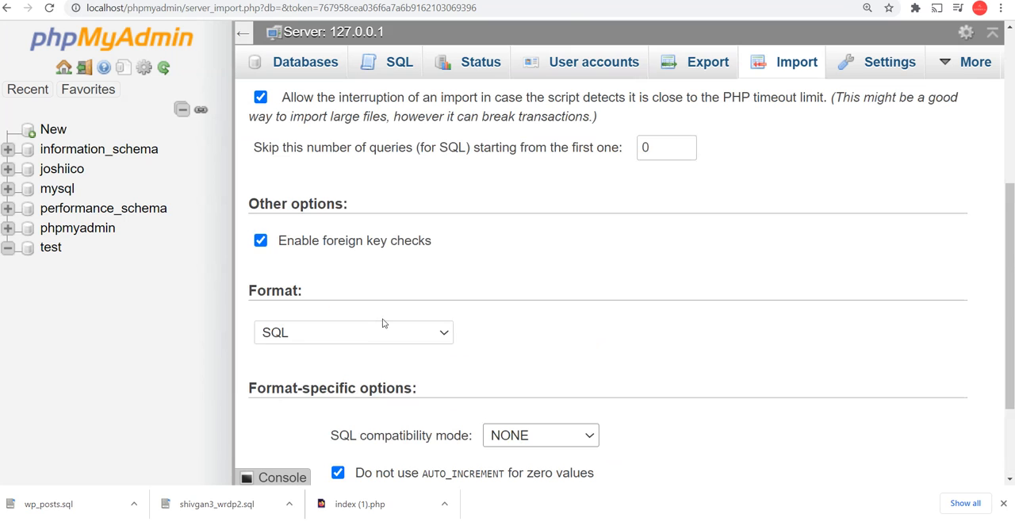
click(383, 328)
click(383, 328)
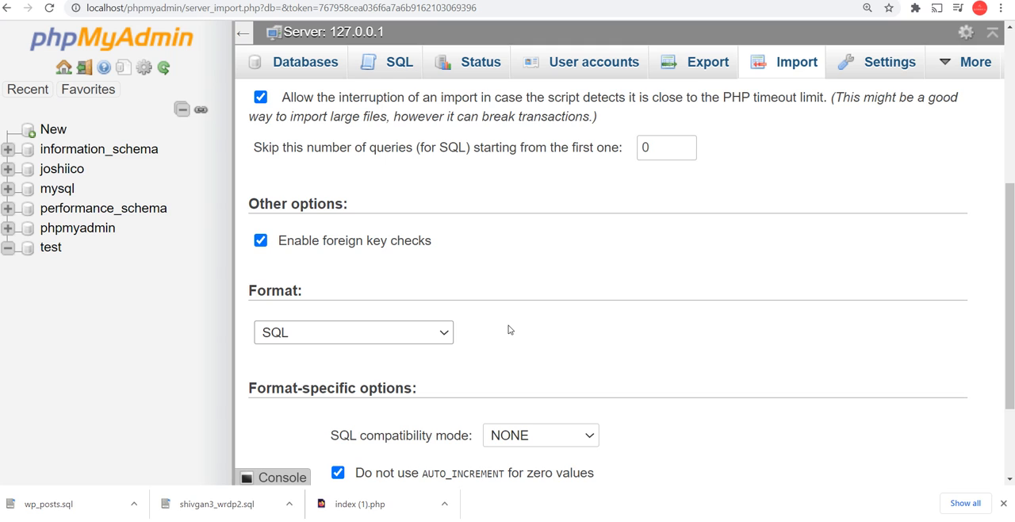
scroll(509, 329, up, 4)
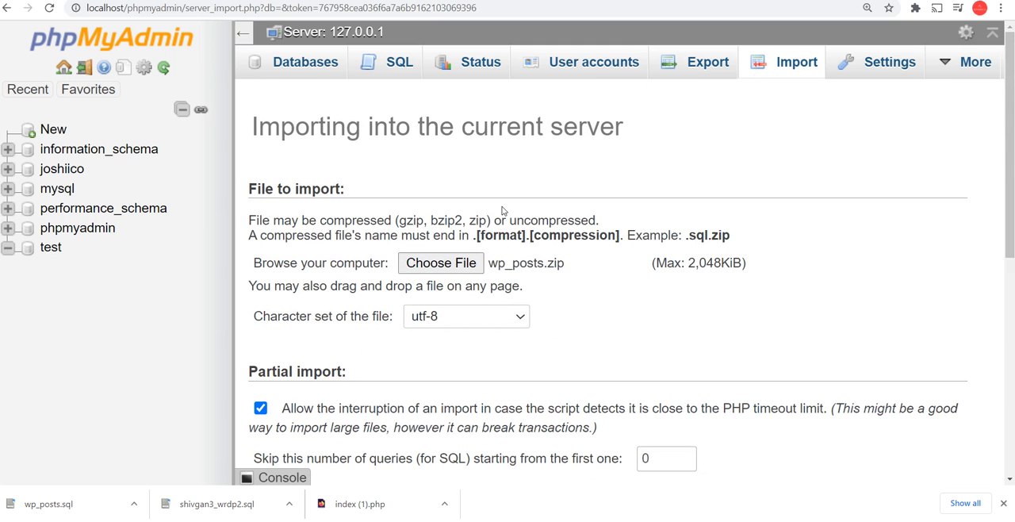
Open the test database in the local phpMyAdmin and import wp_posts.zip into it
click(313, 65)
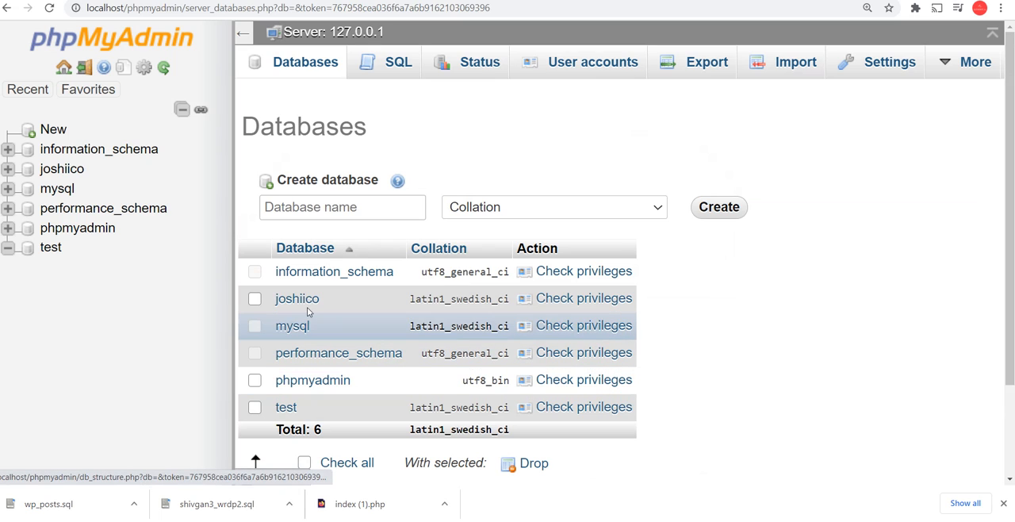
click(285, 407)
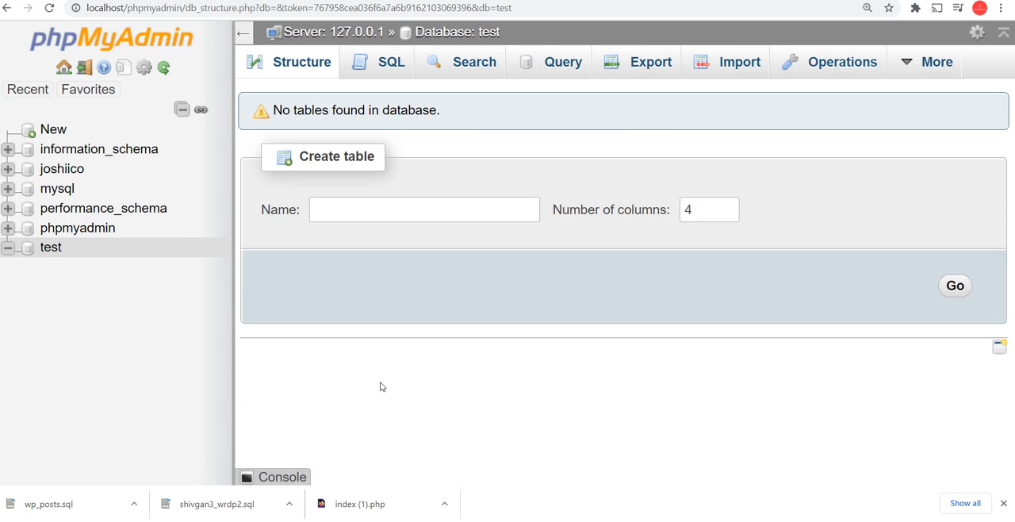
click(702, 65)
click(426, 267)
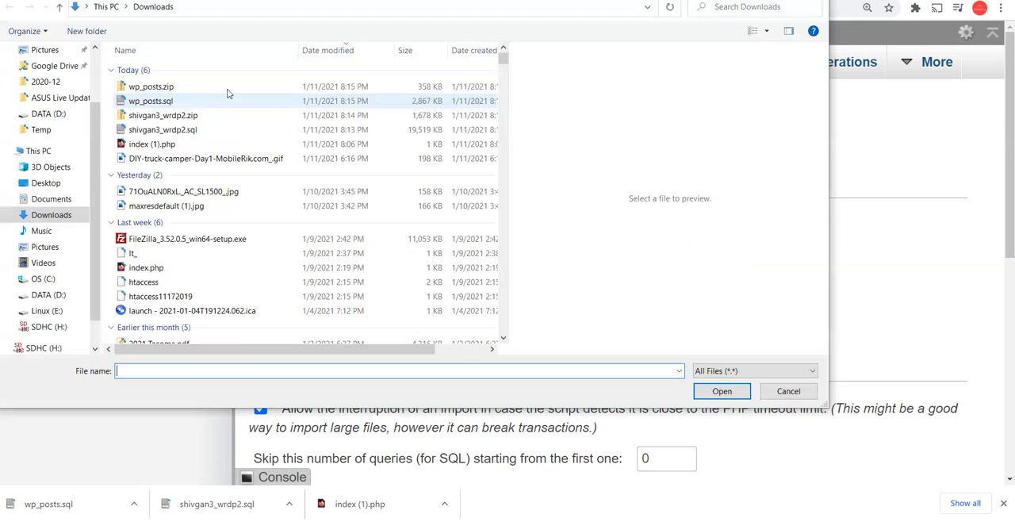
click(199, 89)
double_click(198, 89)
scroll(373, 299, down, 6)
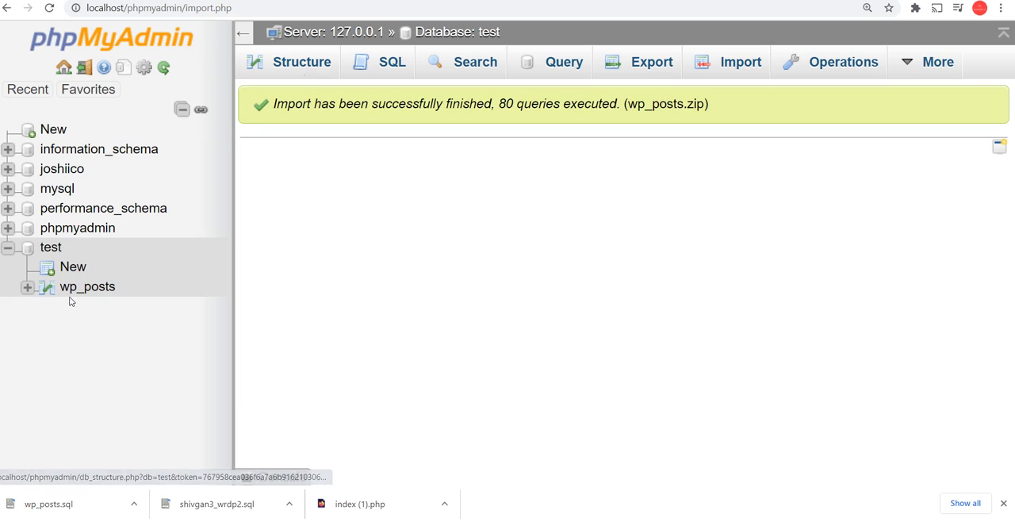
Open the imported wp_posts table from the test database's structure and browse through its rows
click(324, 71)
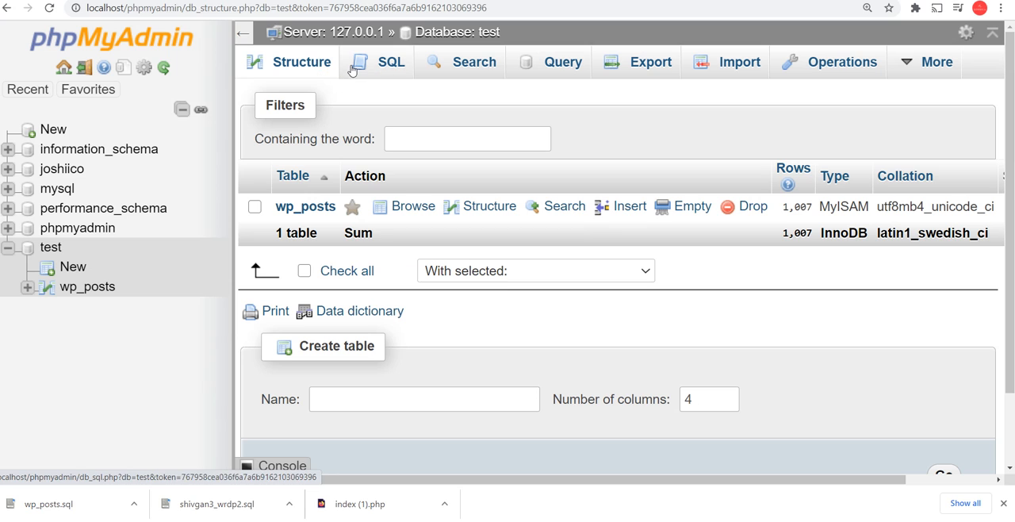
click(353, 70)
click(299, 63)
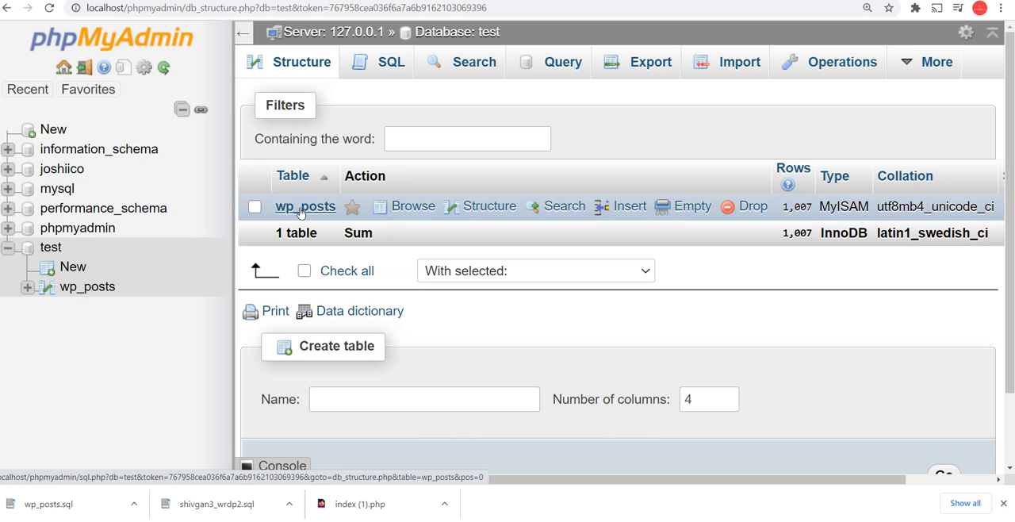
click(302, 208)
scroll(518, 314, down, 10)
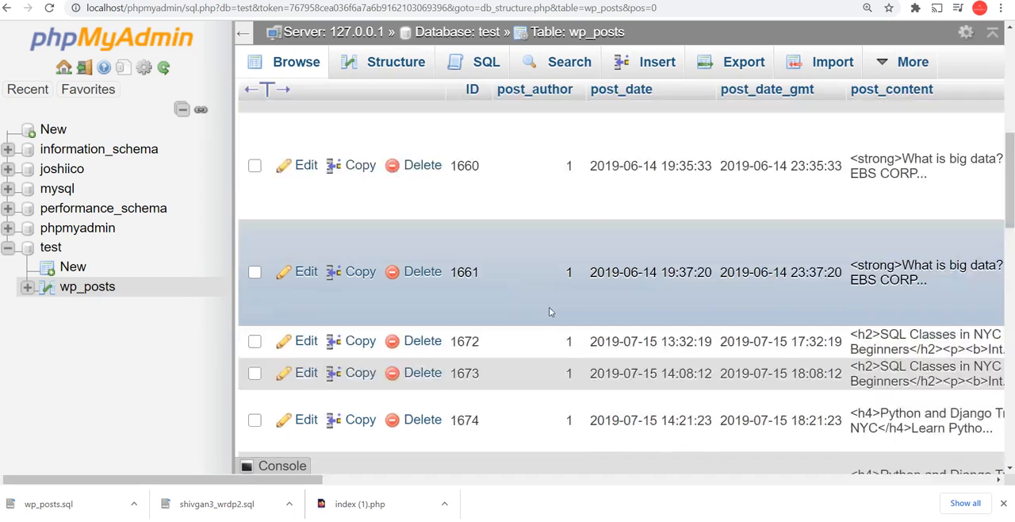
scroll(549, 311, up, 10)
mouse_move(434, 520)
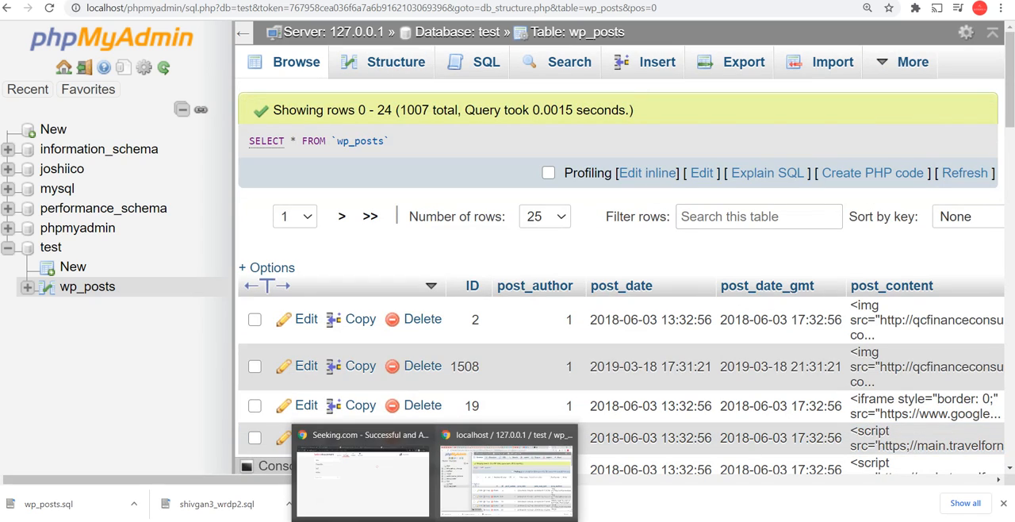
click(370, 484)
click(501, 482)
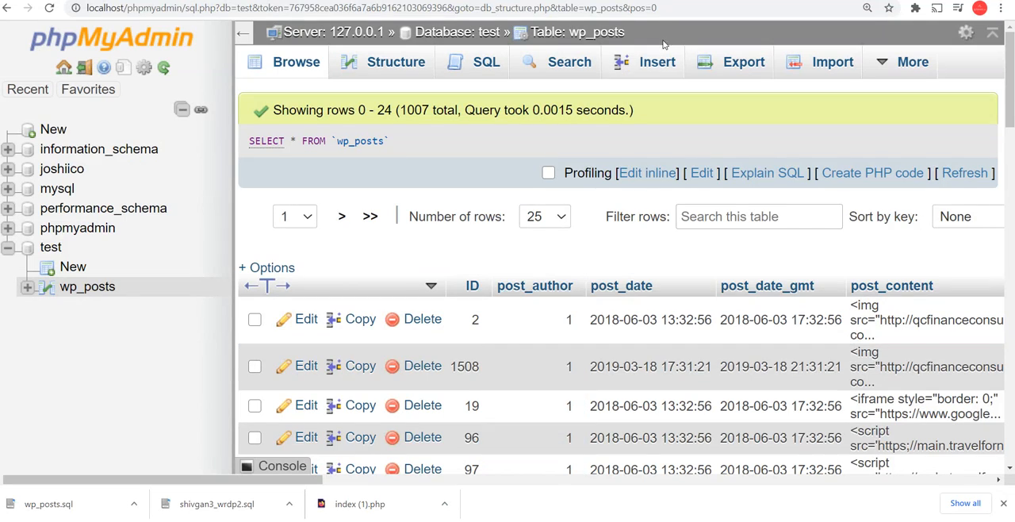
scroll(574, 230, down, 4)
scroll(576, 234, up, 4)
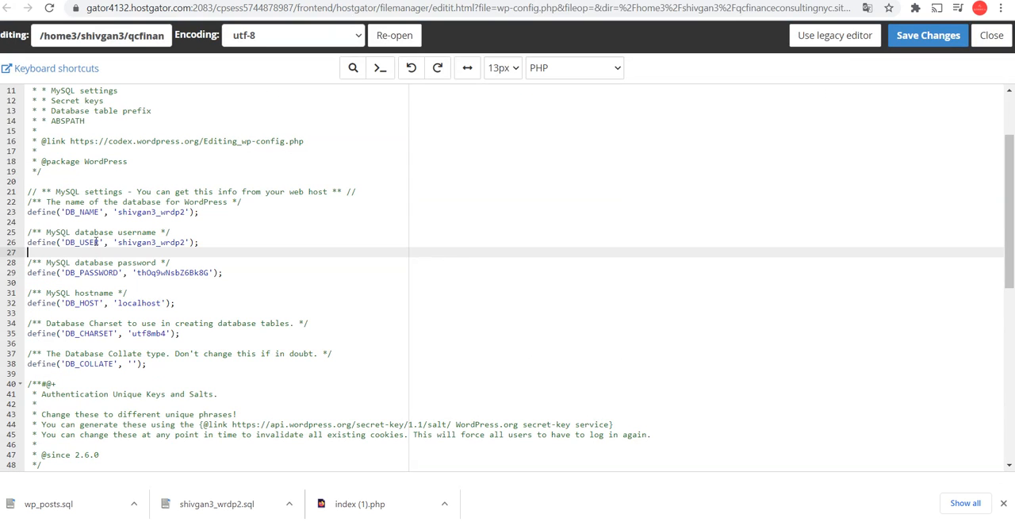
Check the DB_USER setting and its value in the site's wp-config.php on HostGator
double_click(96, 242)
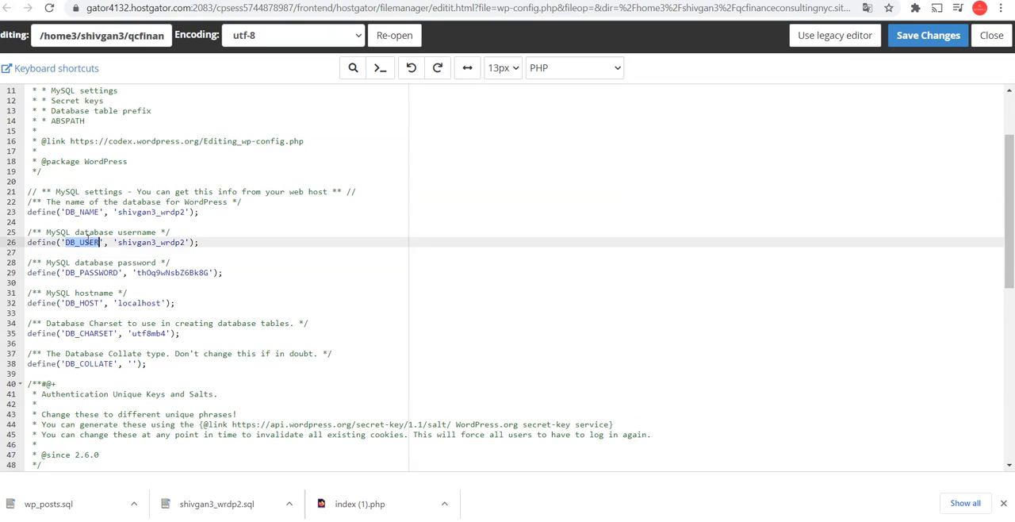
double_click(161, 242)
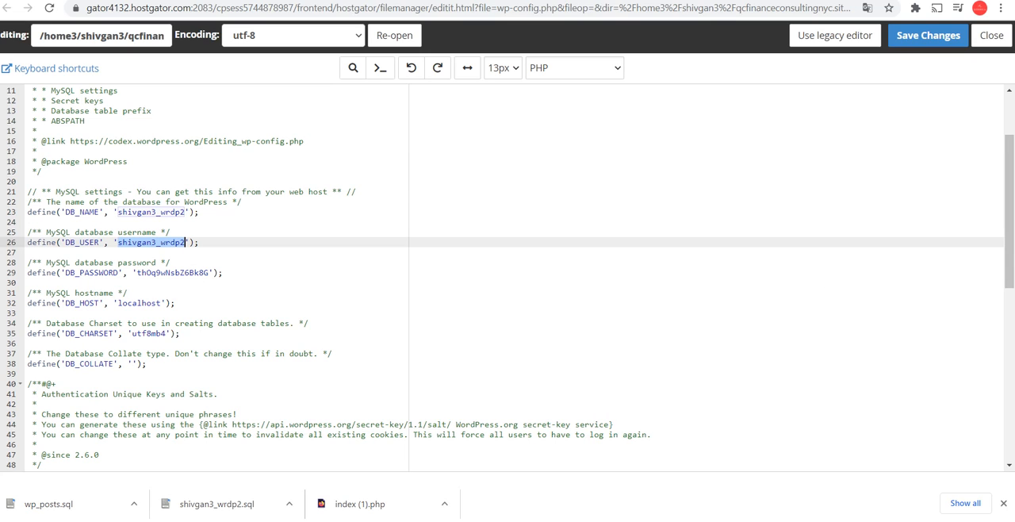
click(879, 520)
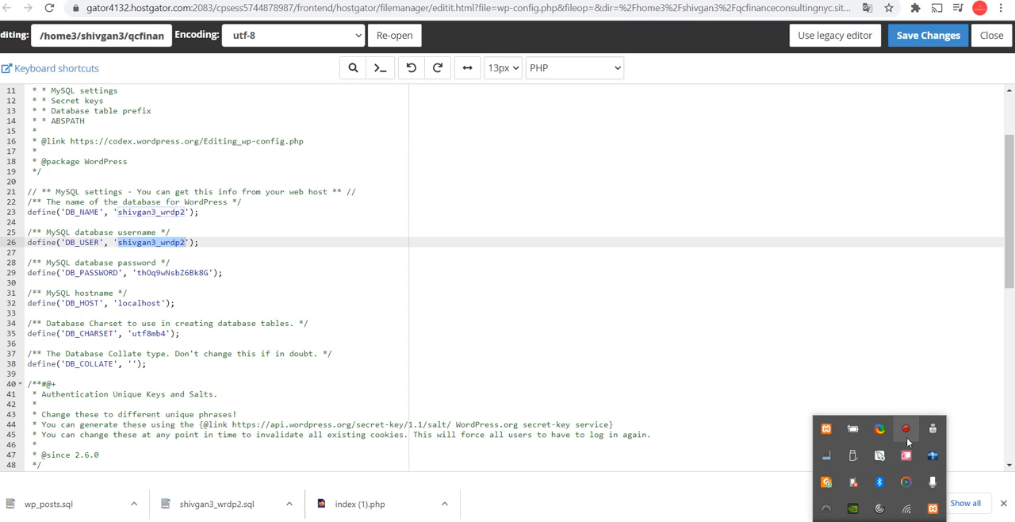